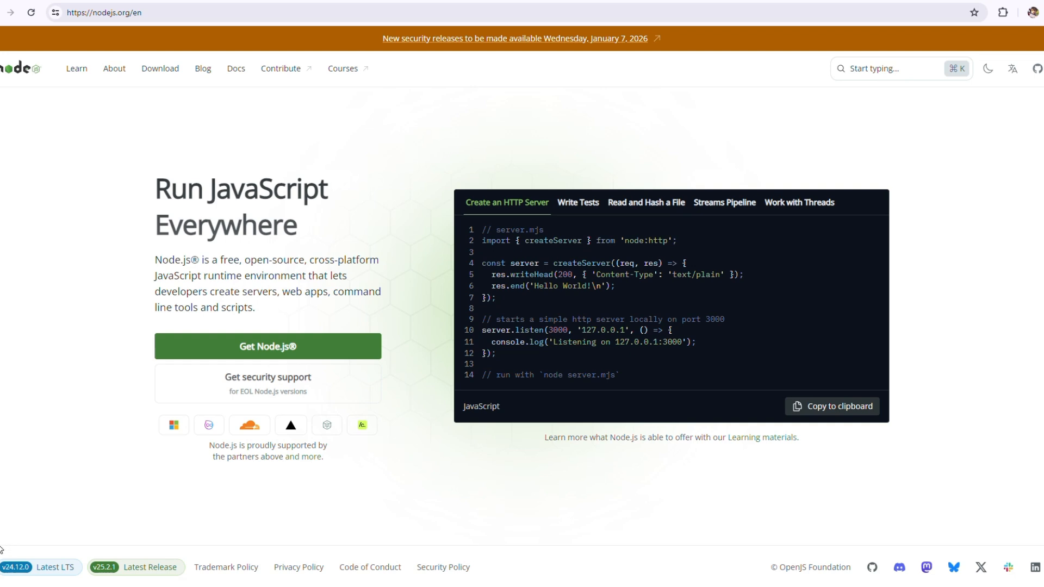
Copy the localhost:5678 editor address and load it in a private Chrome window.
{"action": "left_click", "coordinate": [484, 1]}
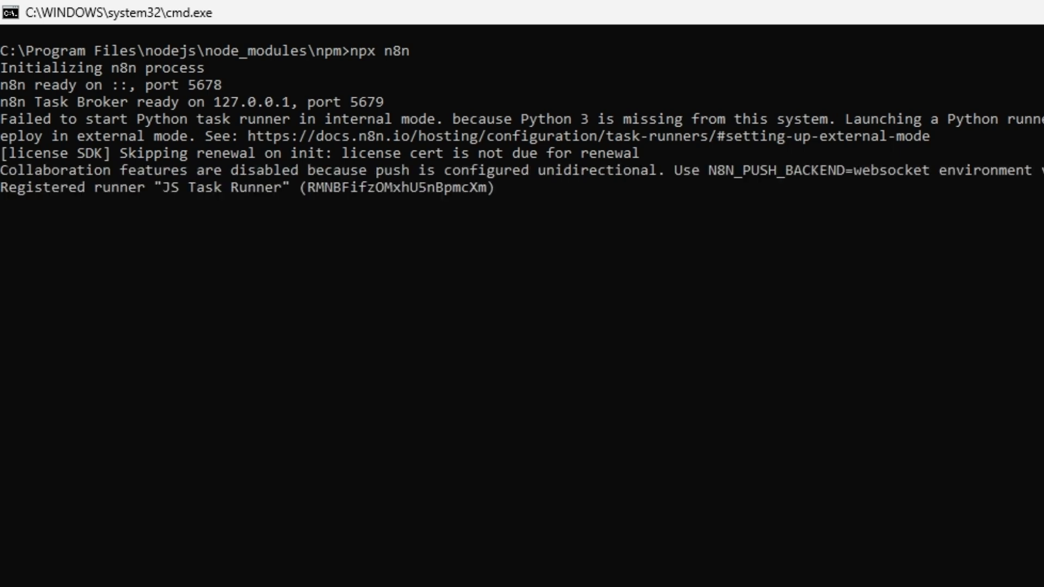
{"action": "left_click_drag", "start_coordinate": [3, 257], "coordinate": [185, 258]}
{"action": "key", "text": "ctrl+c"}
{"action": "key", "text": "alt+Tab"}
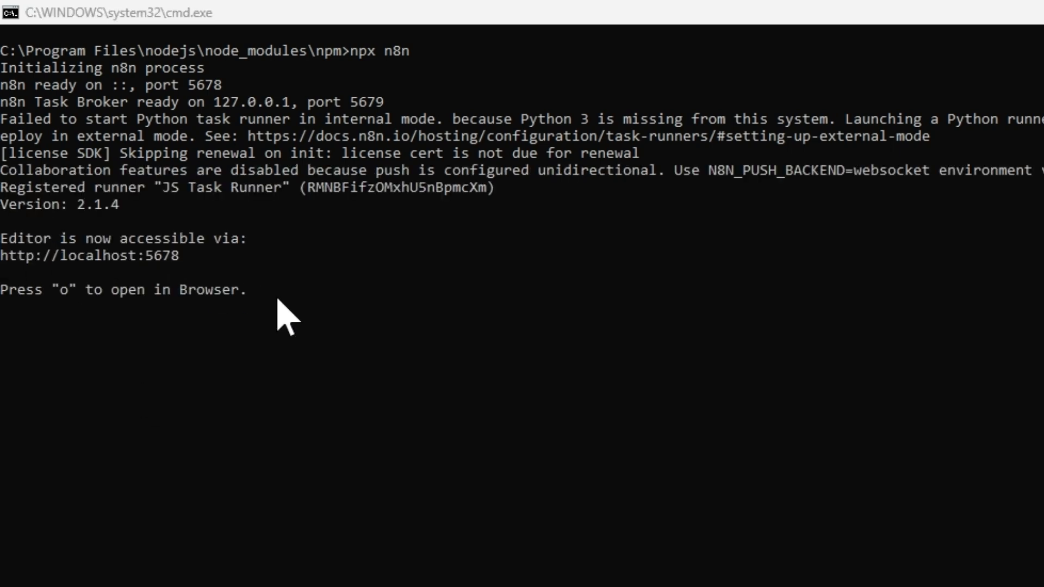
{"action": "key", "text": "ctrl+v"}
{"action": "key", "text": "Return"}
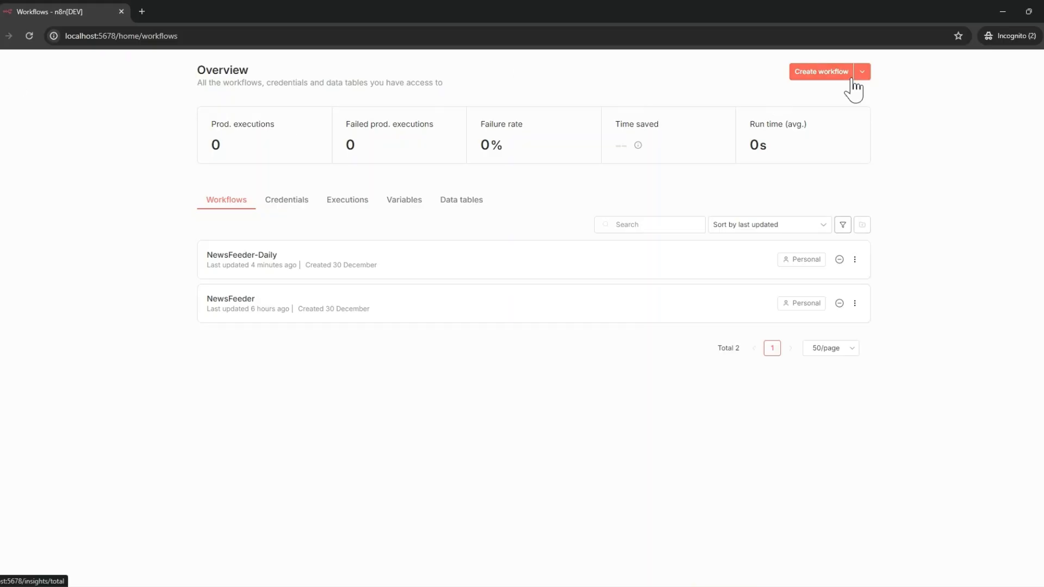
Create a new workflow with a Schedule Trigger as its first step.
{"action": "left_click", "coordinate": [834, 74]}
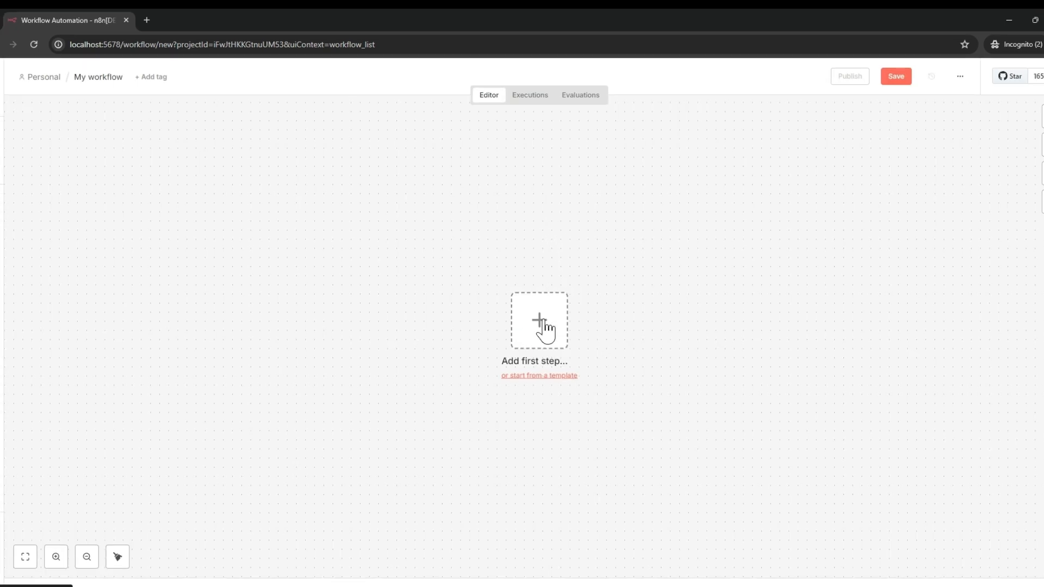
{"action": "left_click", "coordinate": [545, 323]}
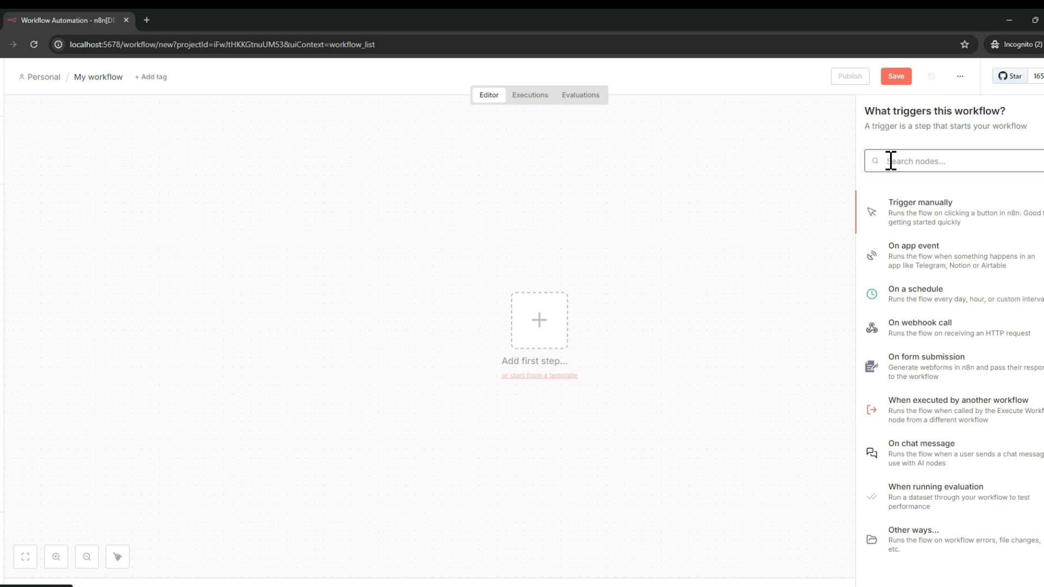
{"action": "type", "text": "schedule"}
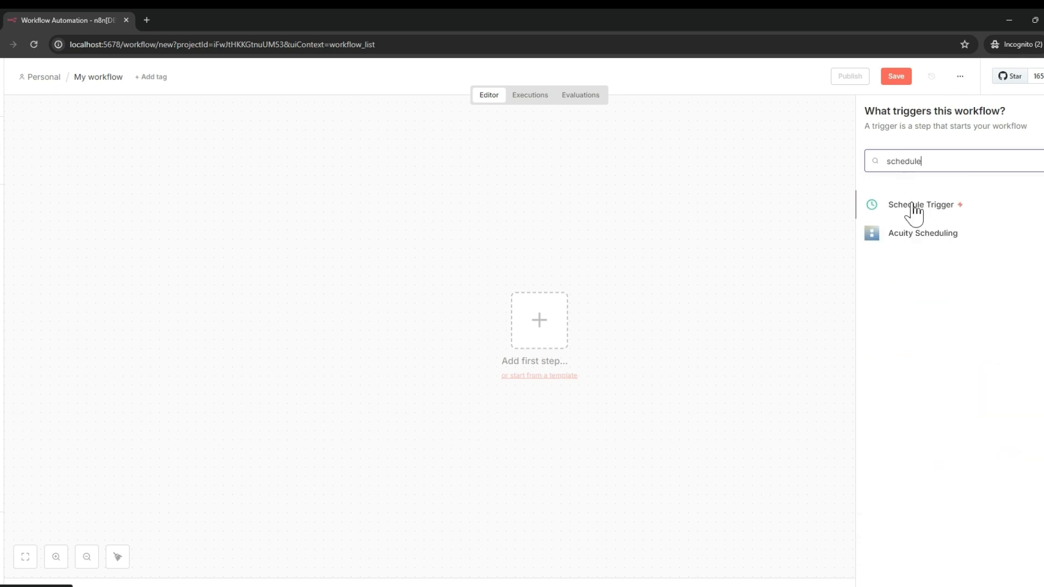
{"action": "left_click", "coordinate": [901, 213]}
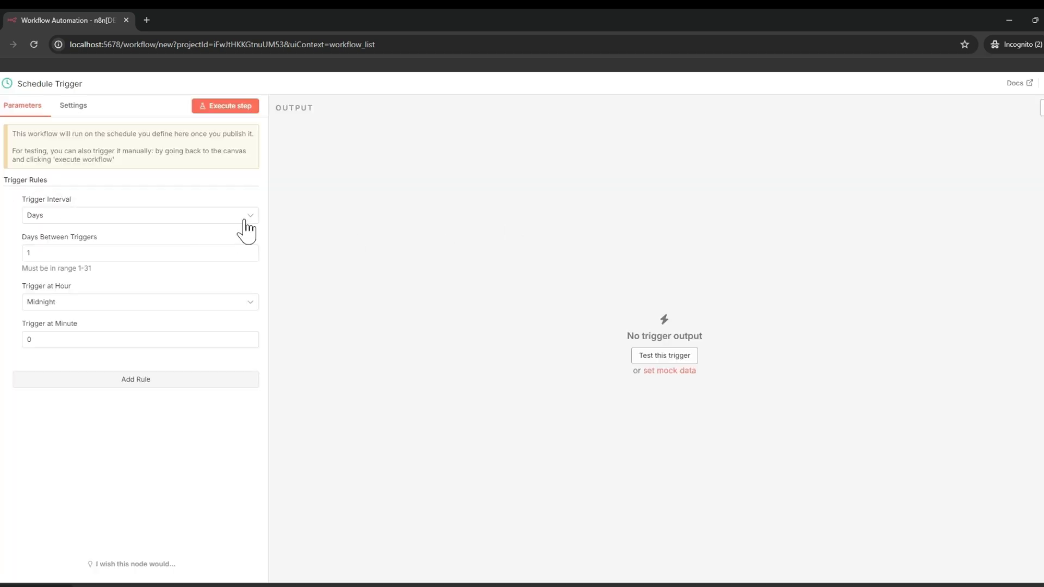
Set the trigger to fire at 8am and save the workflow.
{"action": "left_click", "coordinate": [61, 309]}
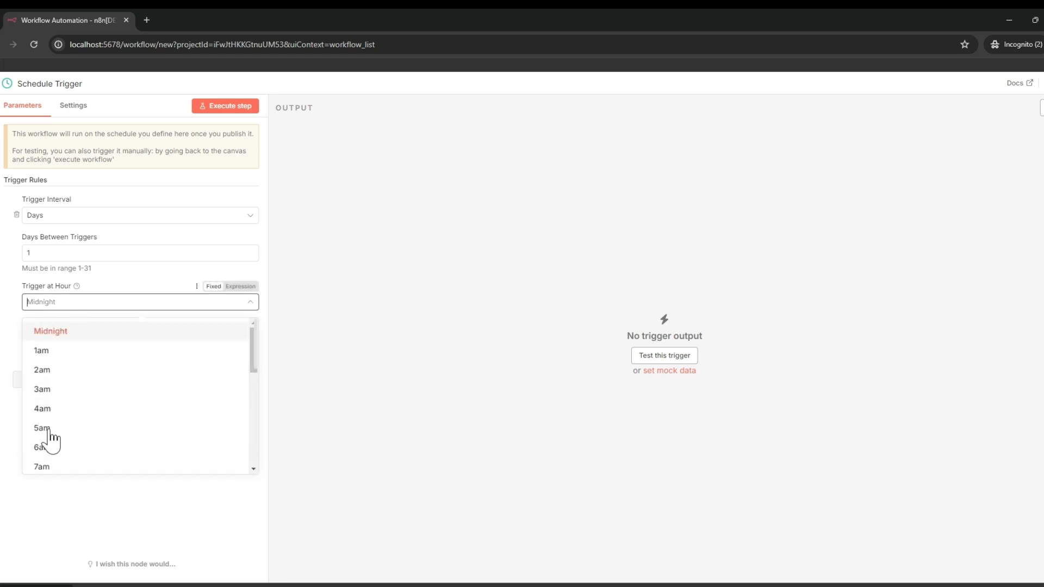
{"action": "scroll", "coordinate": [51, 451], "scroll_direction": "down", "scroll_amount": 2}
{"action": "left_click", "coordinate": [53, 430]}
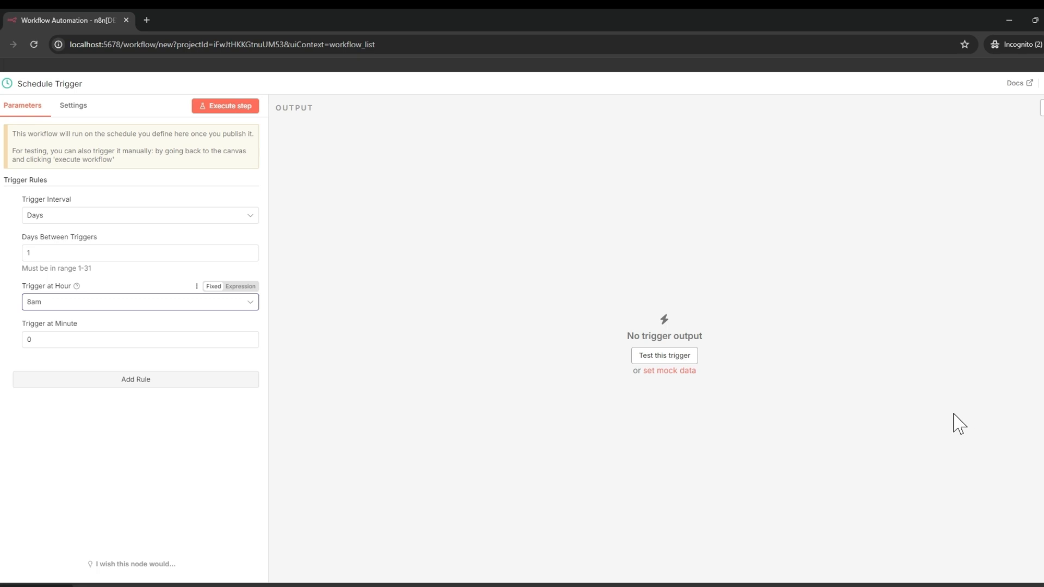
{"action": "left_click", "coordinate": [1034, 101]}
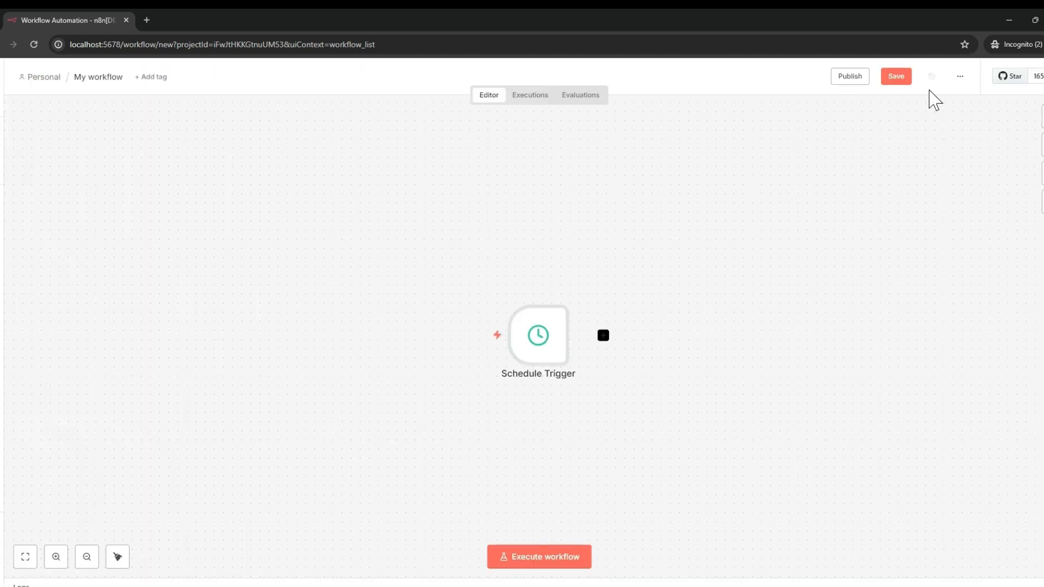
{"action": "left_click", "coordinate": [896, 77]}
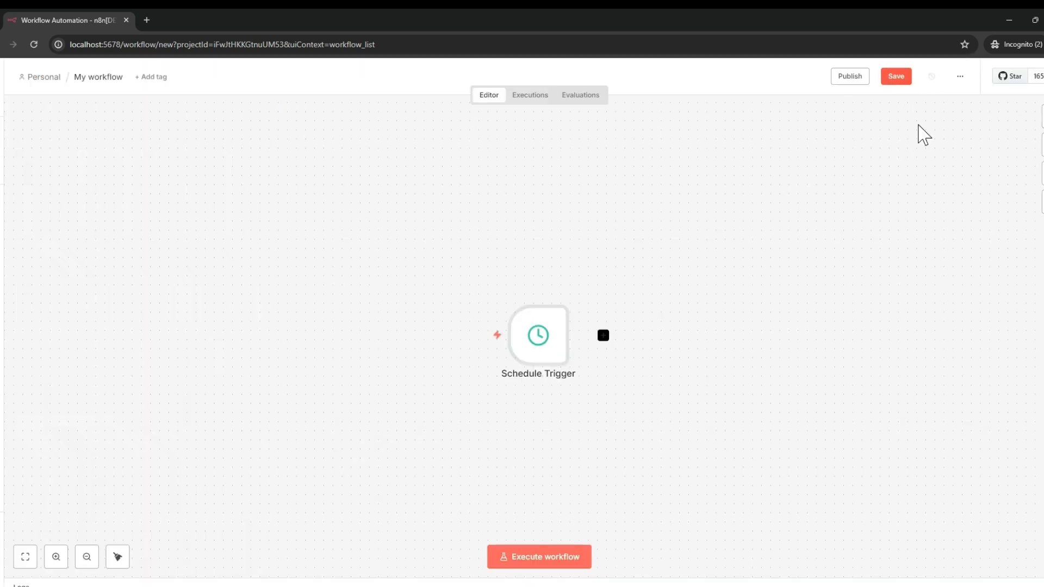
{"action": "left_click", "coordinate": [98, 77]}
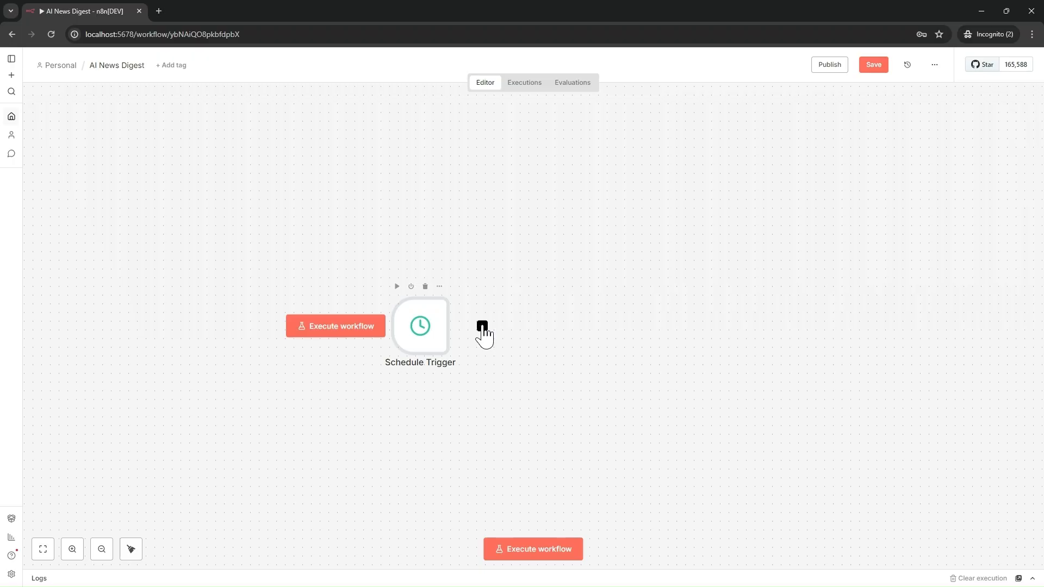
{"action": "left_click", "coordinate": [482, 327]}
{"action": "type", "text": "rss"}
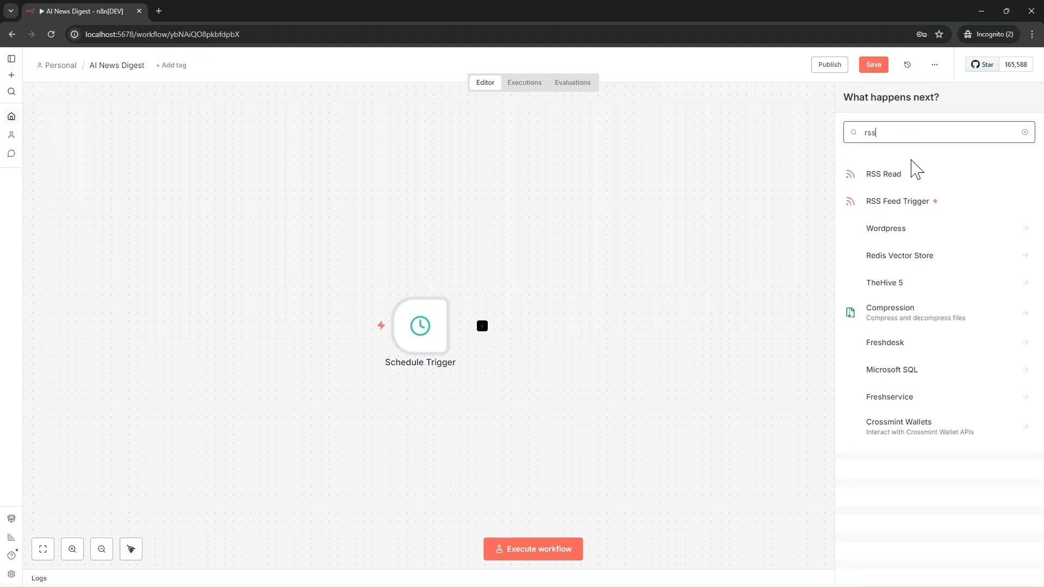
{"action": "left_click", "coordinate": [896, 182]}
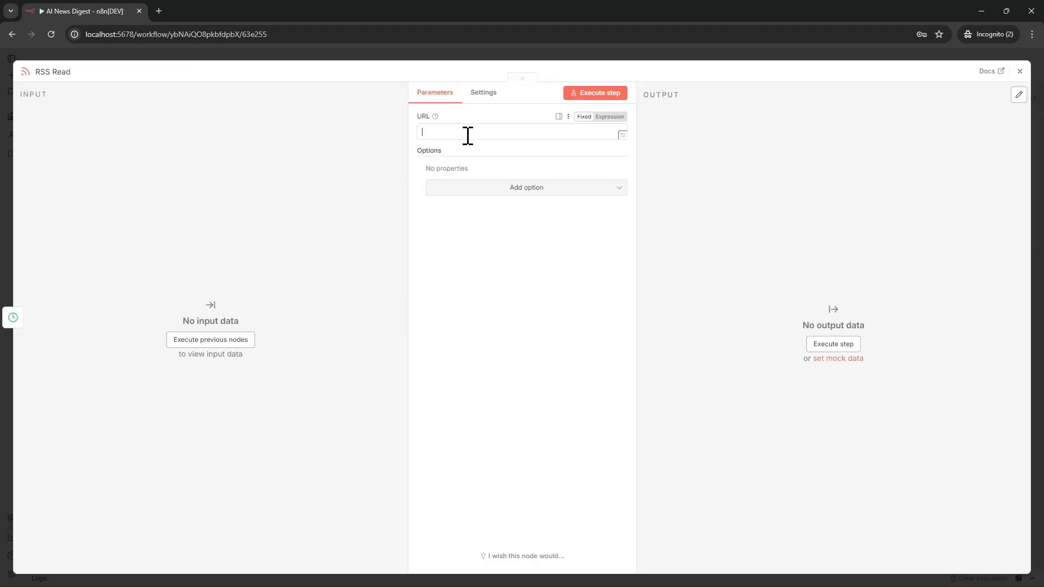
{"action": "left_click", "coordinate": [466, 133]}
{"action": "key", "text": "ctrl+v"}
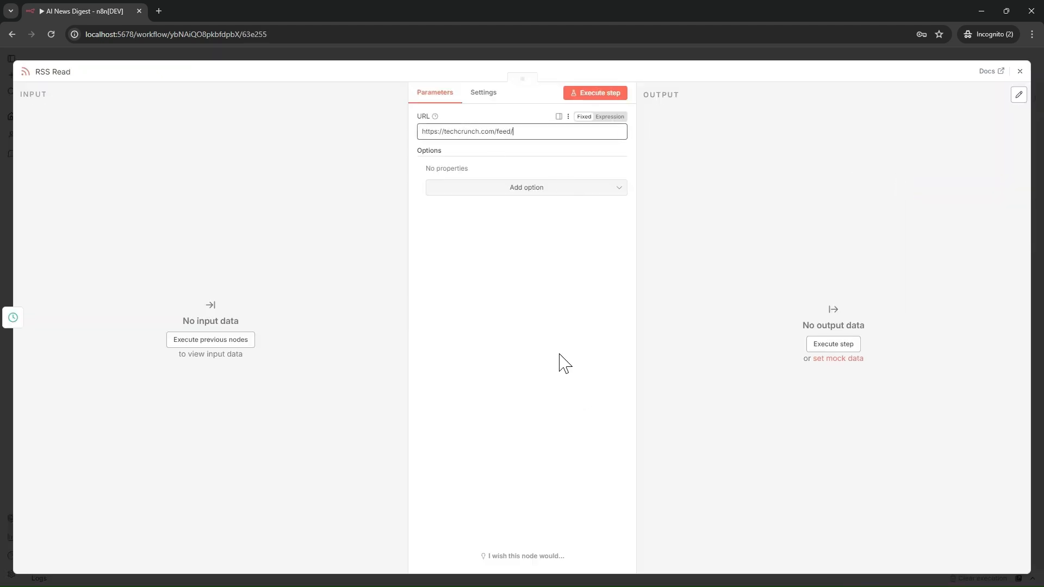
{"action": "left_click", "coordinate": [1019, 73]}
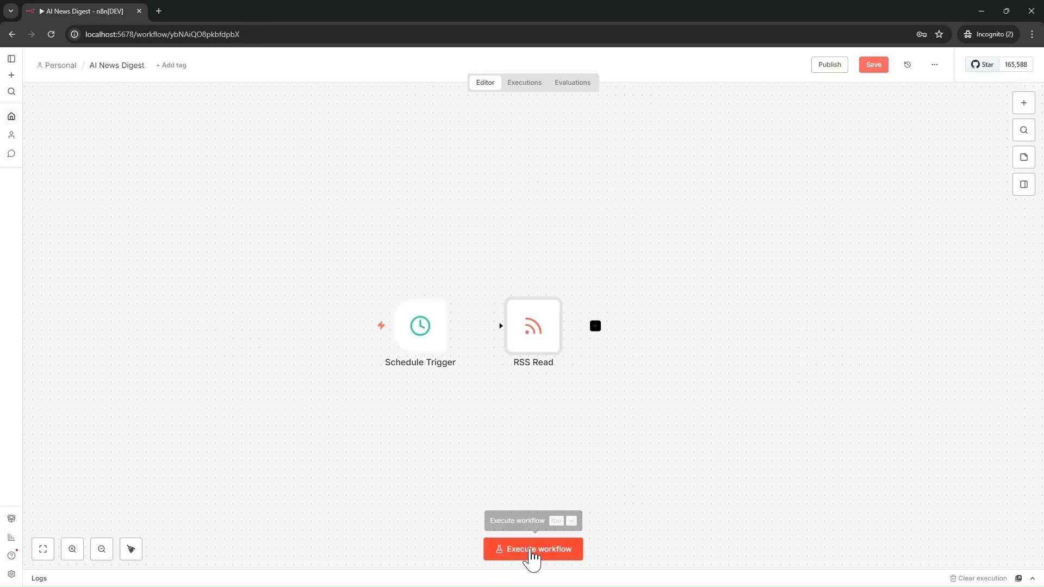
{"action": "left_click", "coordinate": [876, 67]}
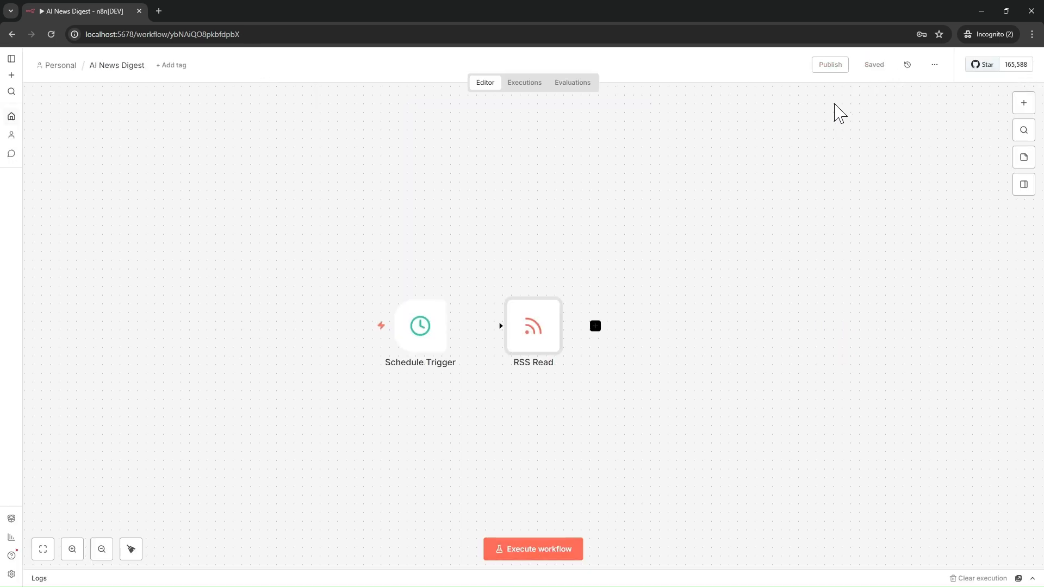
Execute the workflow and inspect RSS Read's 20 items in Table and JSON views.
{"action": "left_click", "coordinate": [530, 550]}
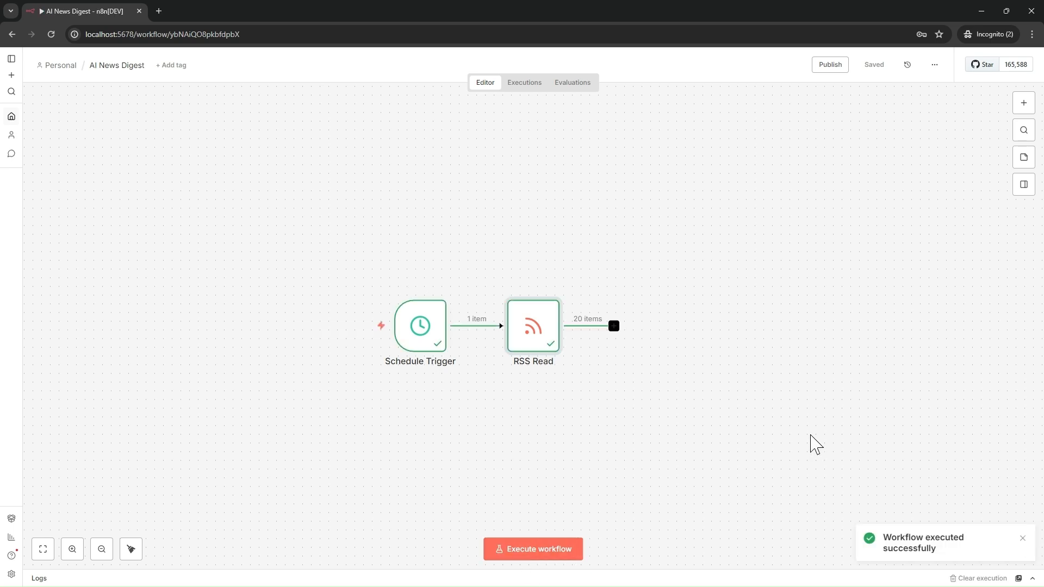
{"action": "double_click", "coordinate": [535, 326]}
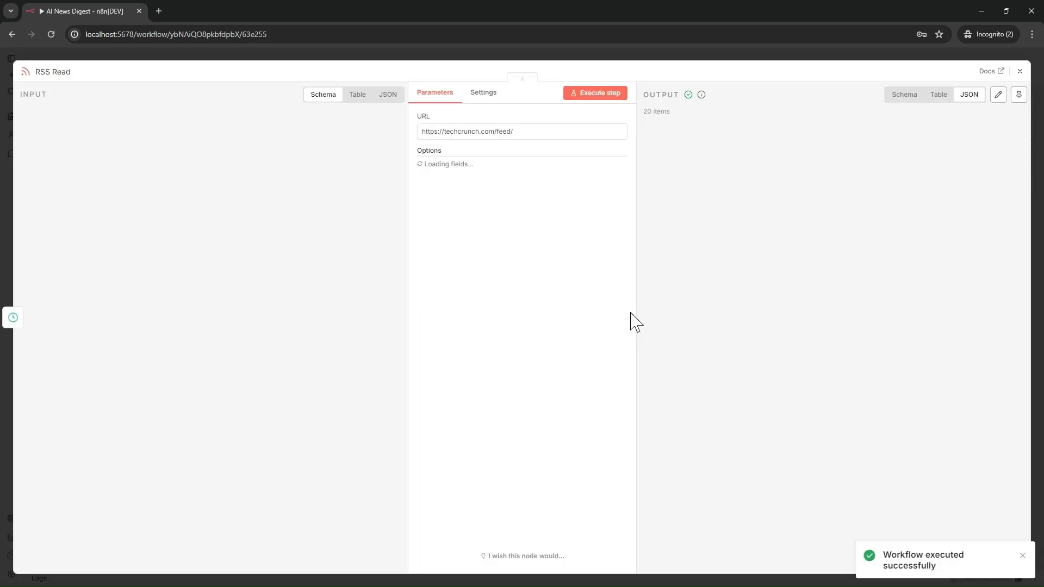
{"action": "left_click", "coordinate": [937, 95]}
{"action": "scroll", "coordinate": [826, 230], "scroll_direction": "down", "scroll_amount": 5}
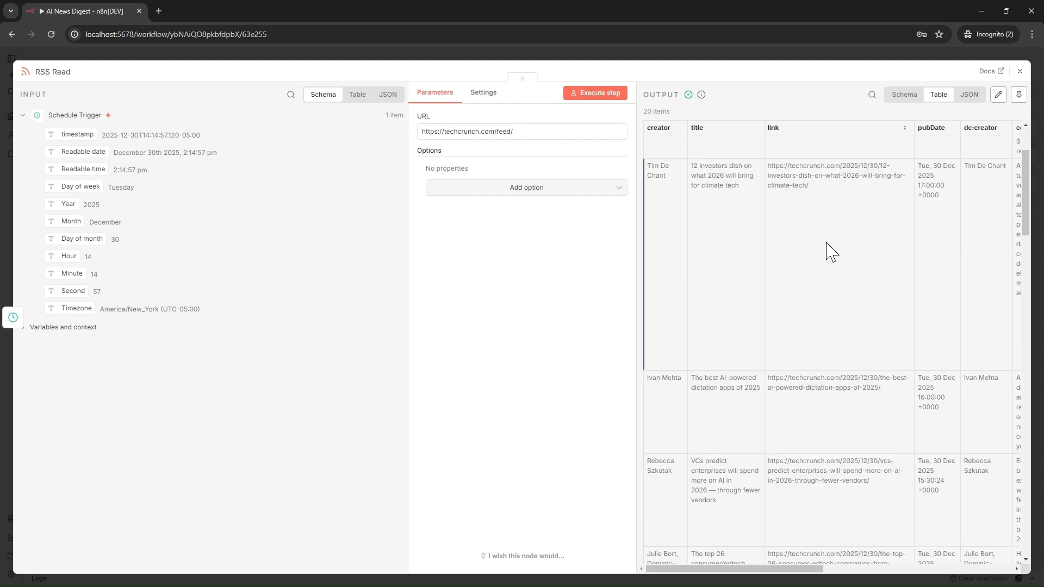
{"action": "scroll", "coordinate": [826, 229], "scroll_direction": "down", "scroll_amount": 3}
{"action": "left_click", "coordinate": [968, 94]}
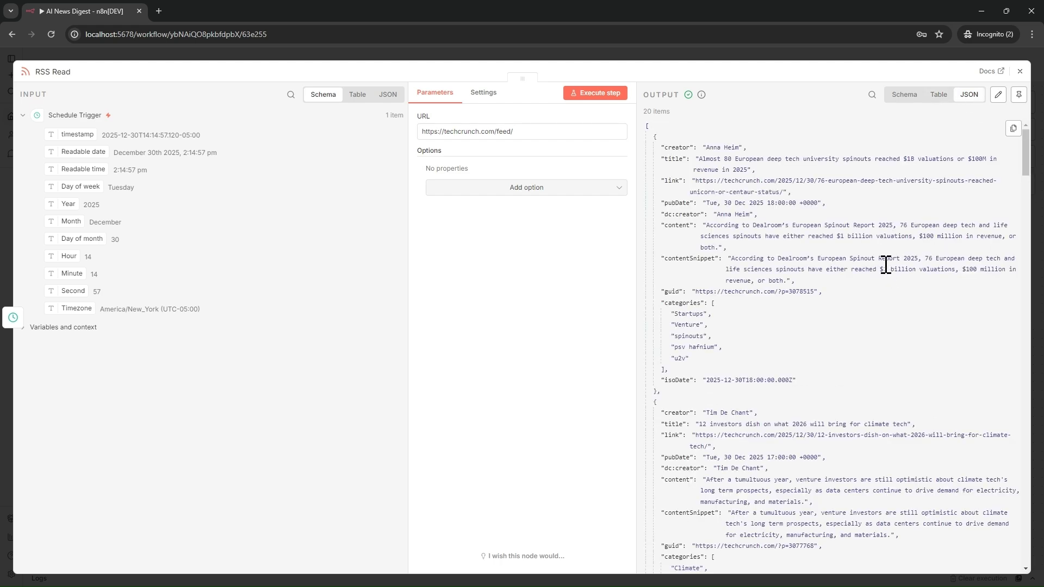
{"action": "scroll", "coordinate": [885, 265], "scroll_direction": "down", "scroll_amount": 5}
{"action": "scroll", "coordinate": [913, 217], "scroll_direction": "down", "scroll_amount": 3}
{"action": "scroll", "coordinate": [799, 298], "scroll_direction": "up", "scroll_amount": 10}
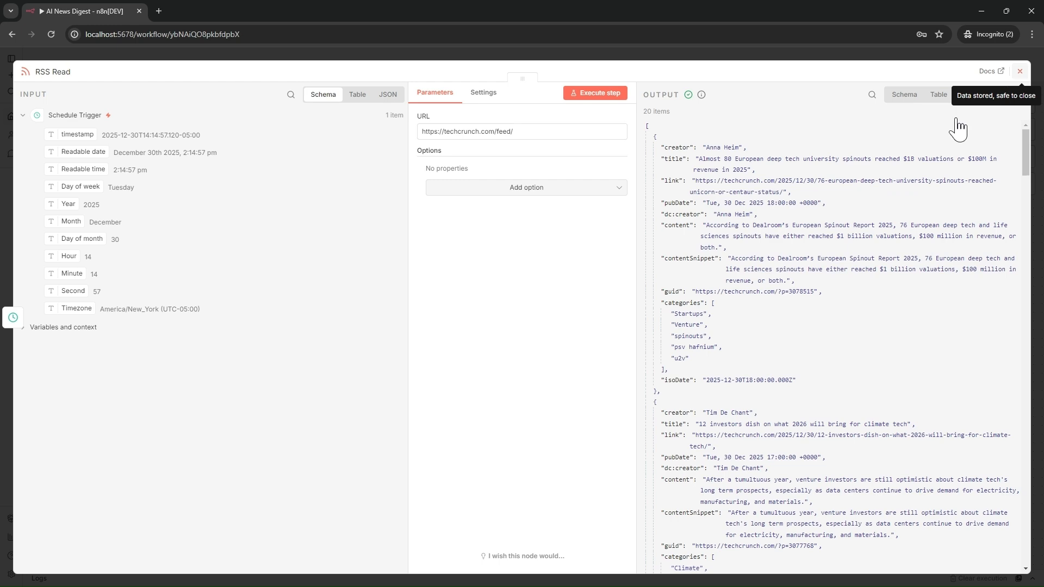
{"action": "left_click", "coordinate": [1019, 71]}
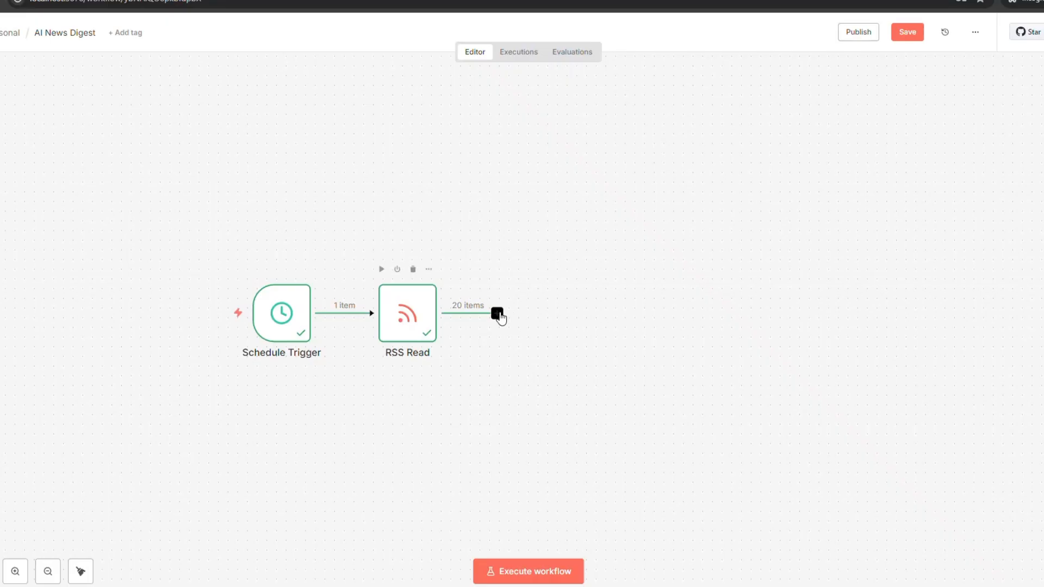
Add a Loop Over Items node after RSS Read.
{"action": "left_click", "coordinate": [497, 313]}
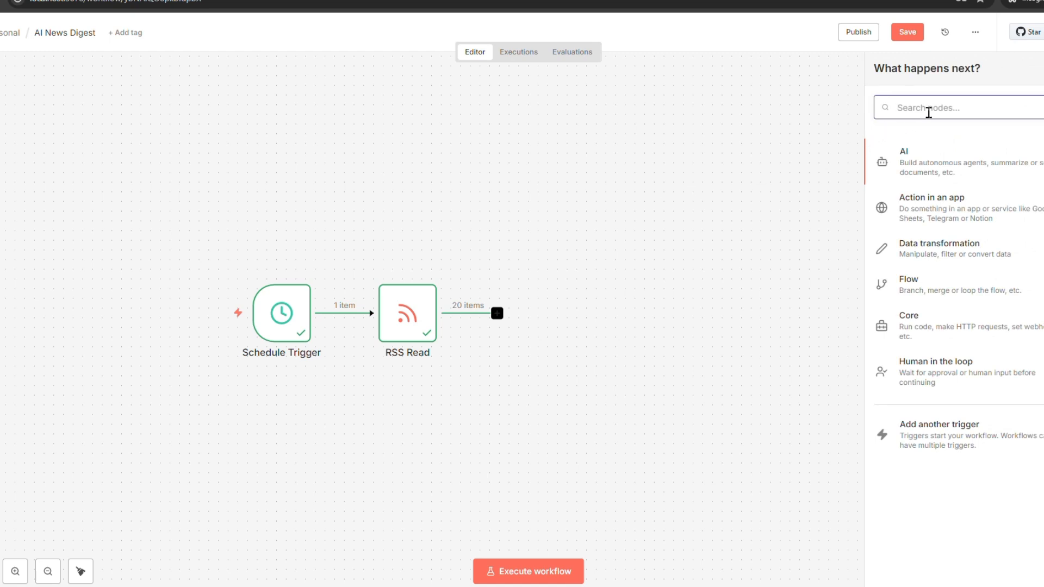
{"action": "type", "text": "loop"}
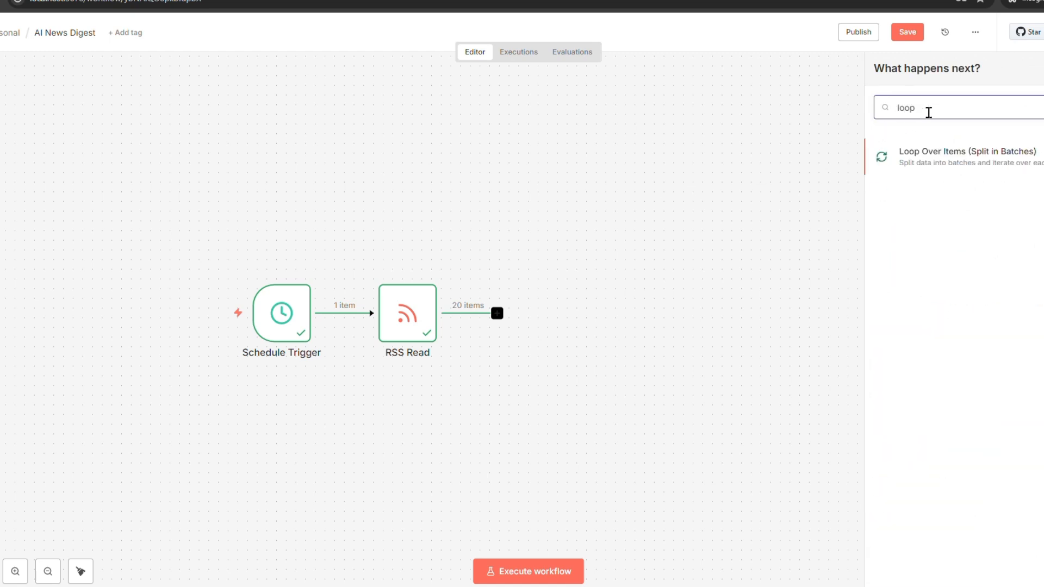
{"action": "left_click", "coordinate": [971, 153]}
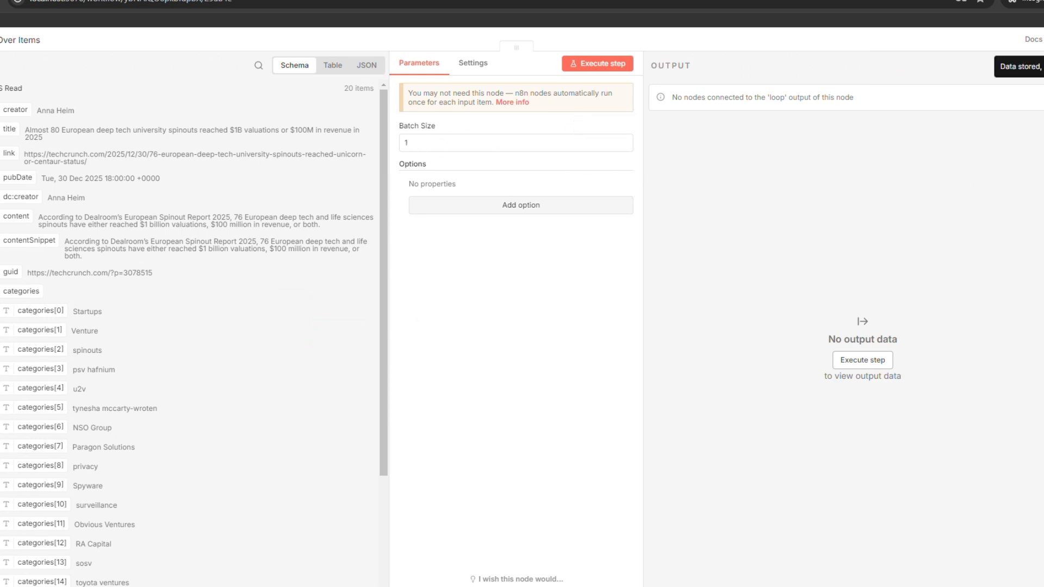
{"action": "key", "text": "Escape"}
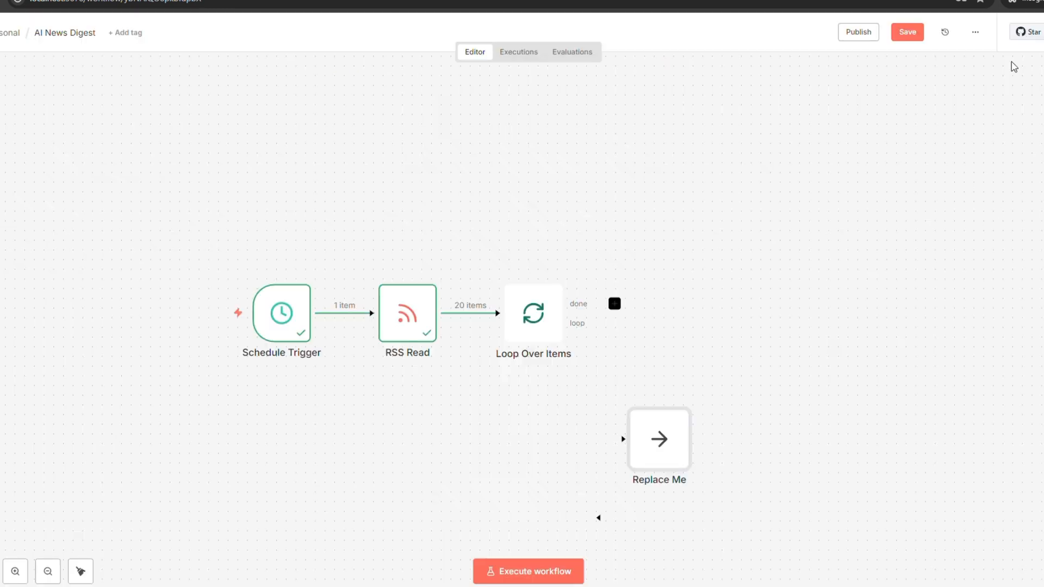
Run the workflow again and delete the Replace Me placeholder node.
{"action": "mouse_move", "coordinate": [586, 436]}
{"action": "left_click", "coordinate": [529, 571]}
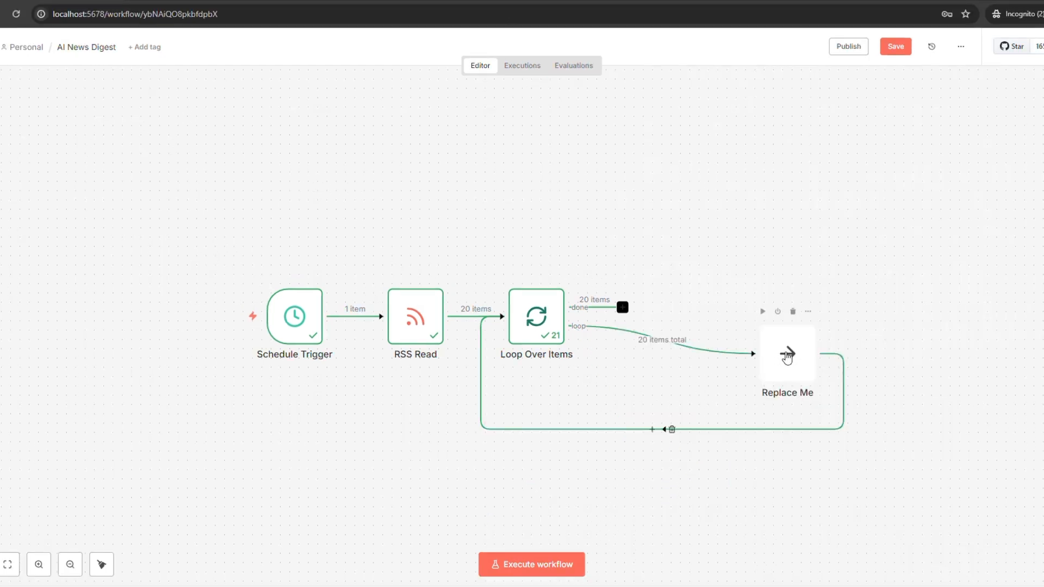
{"action": "left_click", "coordinate": [793, 312]}
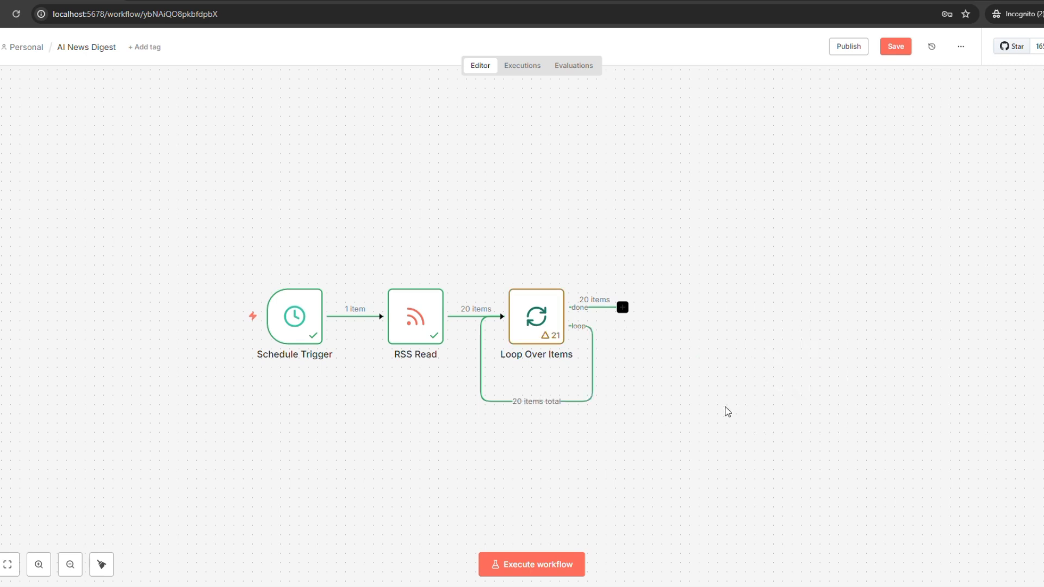
Delete the leftover loop-back connection and add an OpenAI Message a model node after the loop.
{"action": "left_click", "coordinate": [547, 402]}
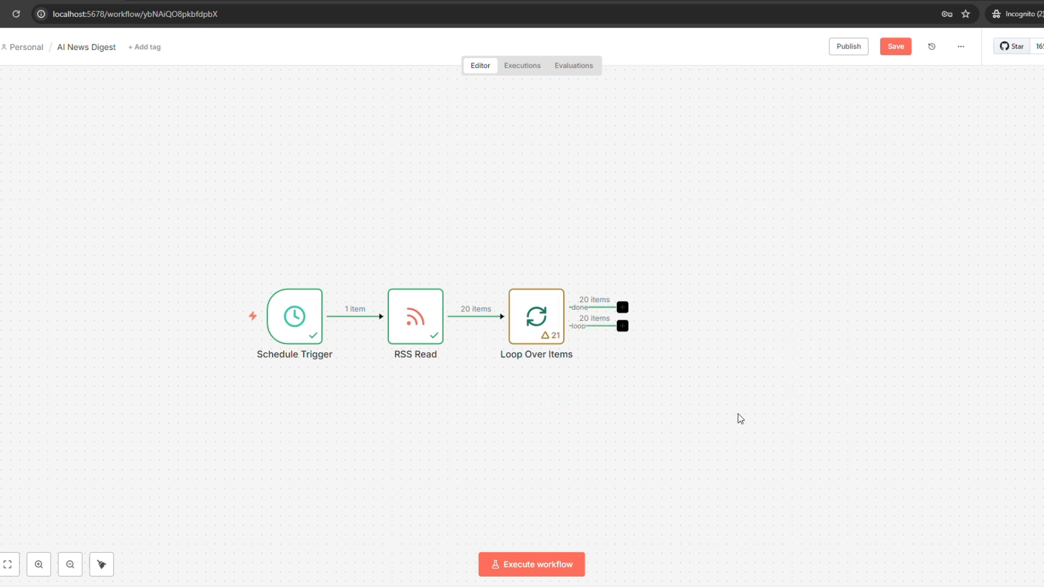
{"action": "left_click", "coordinate": [623, 326]}
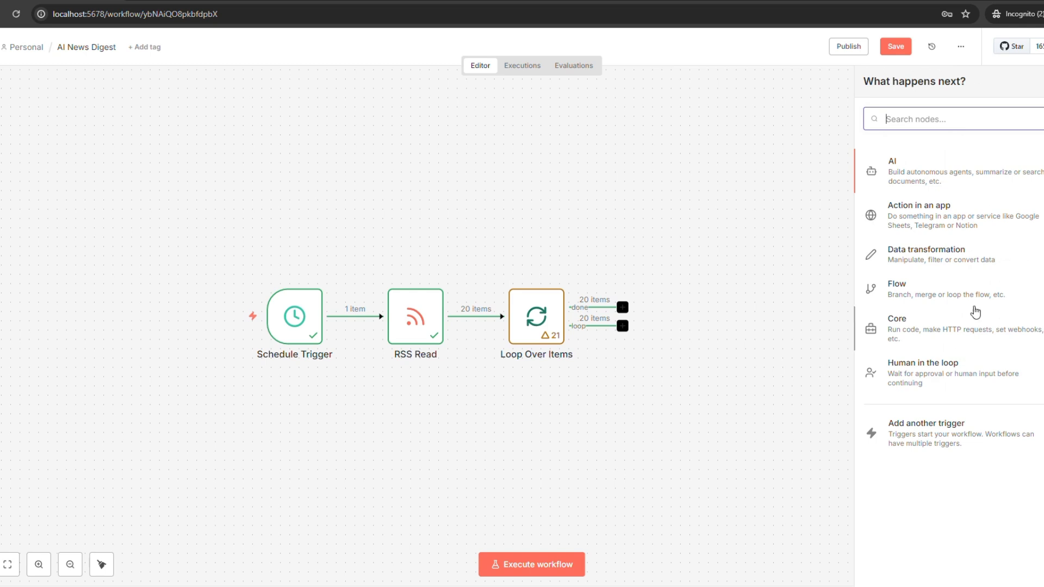
{"action": "type", "text": "open"}
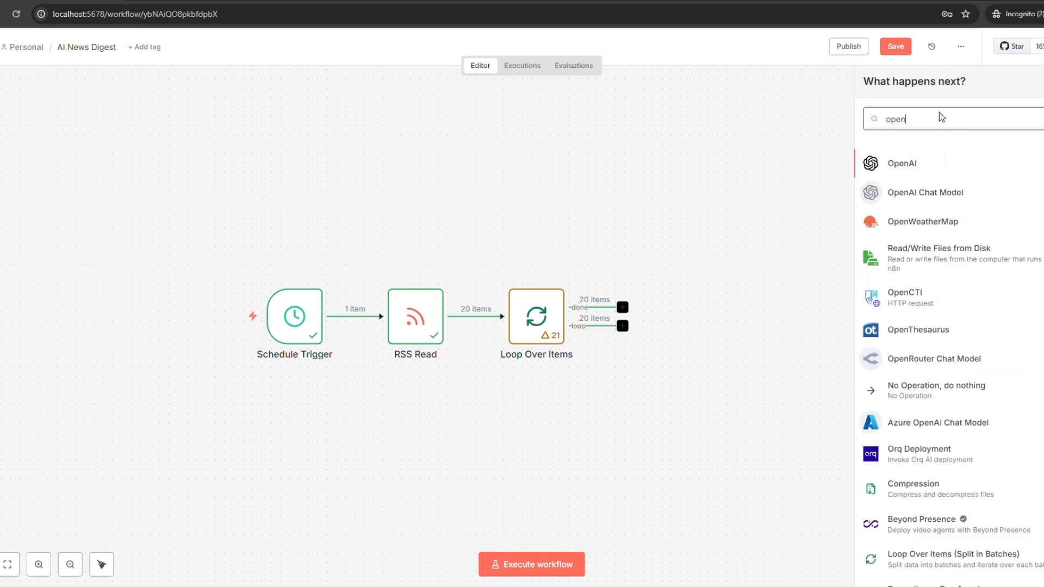
{"action": "left_click", "coordinate": [902, 164]}
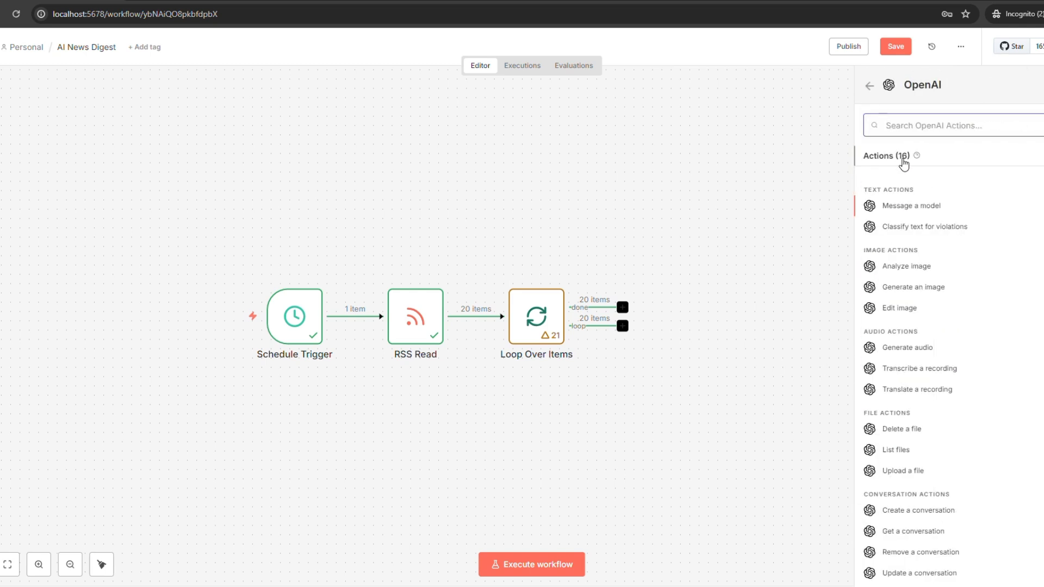
{"action": "scroll", "coordinate": [934, 388], "scroll_direction": "down", "scroll_amount": 1}
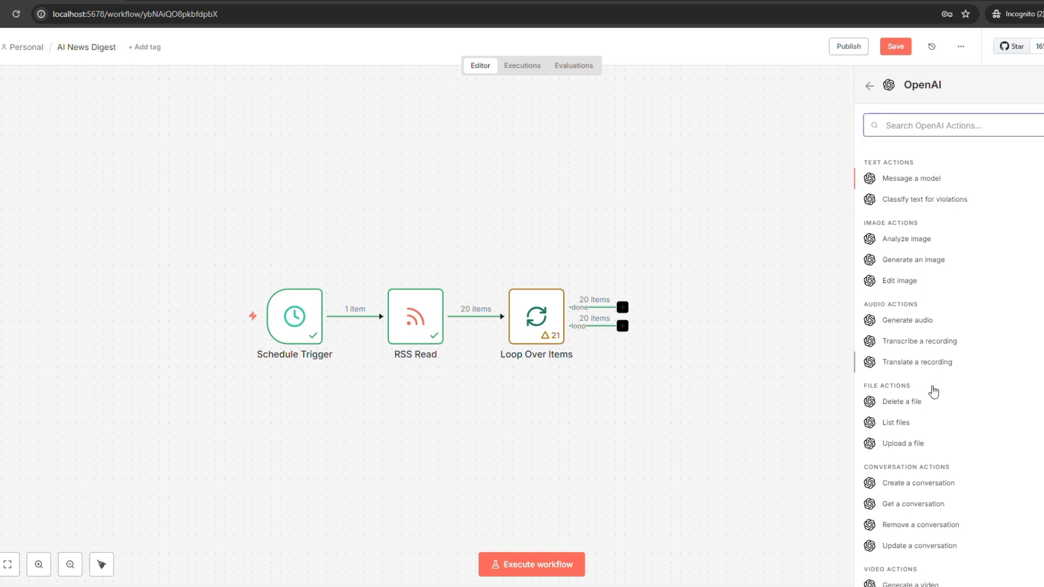
{"action": "scroll", "coordinate": [933, 381], "scroll_direction": "up", "scroll_amount": 1}
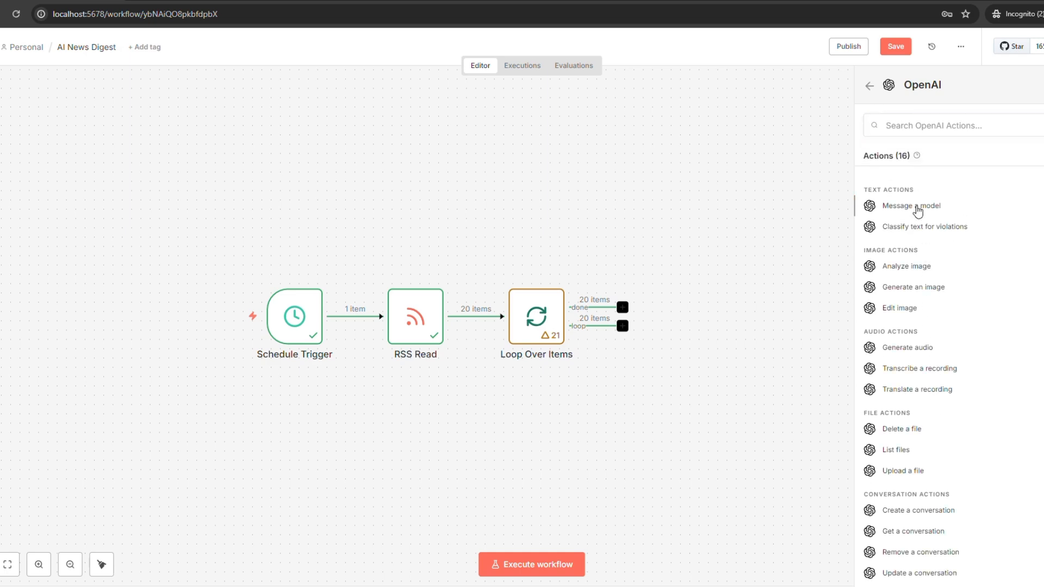
{"action": "left_click", "coordinate": [916, 208]}
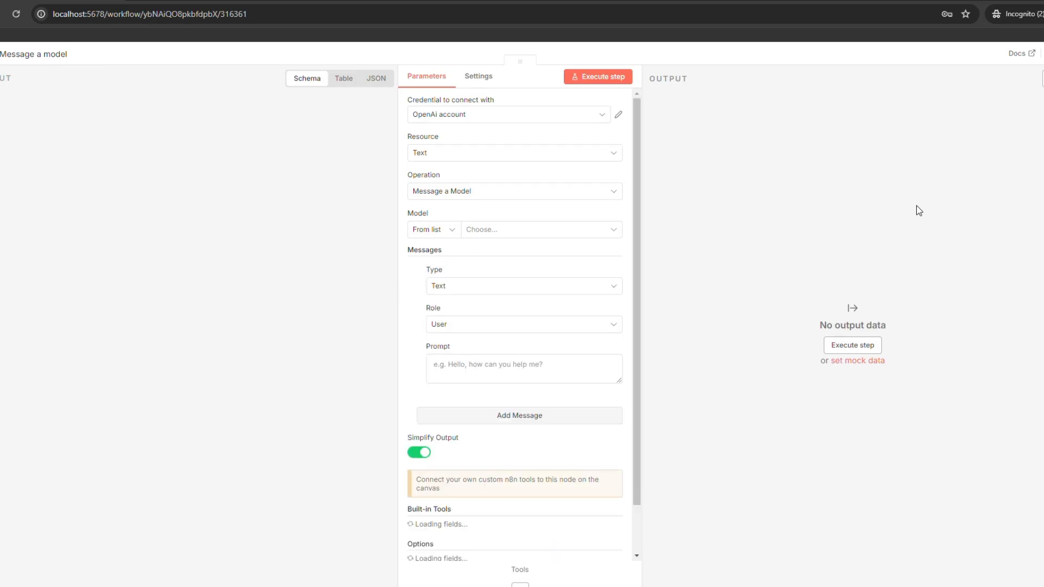
Dismiss the new-credential form and keep the existing OpenAi account credential.
{"action": "left_click", "coordinate": [478, 121]}
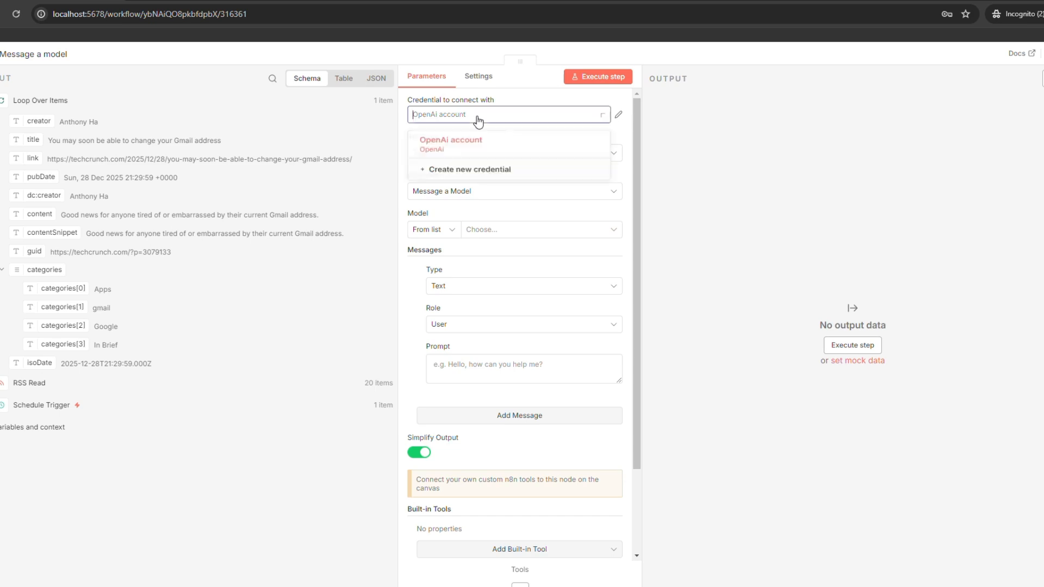
{"action": "left_click", "coordinate": [472, 173]}
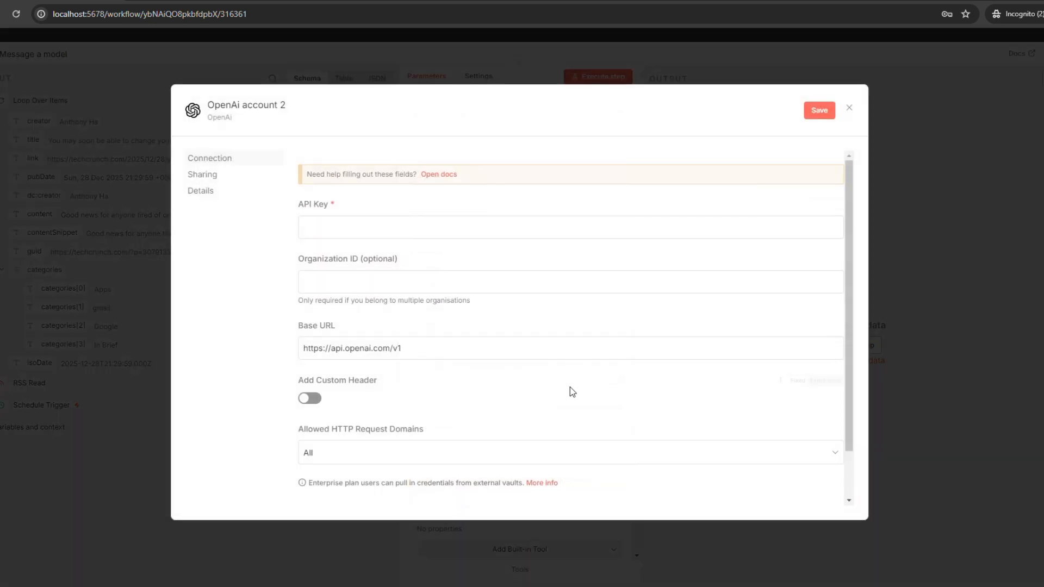
{"action": "left_click", "coordinate": [440, 284]}
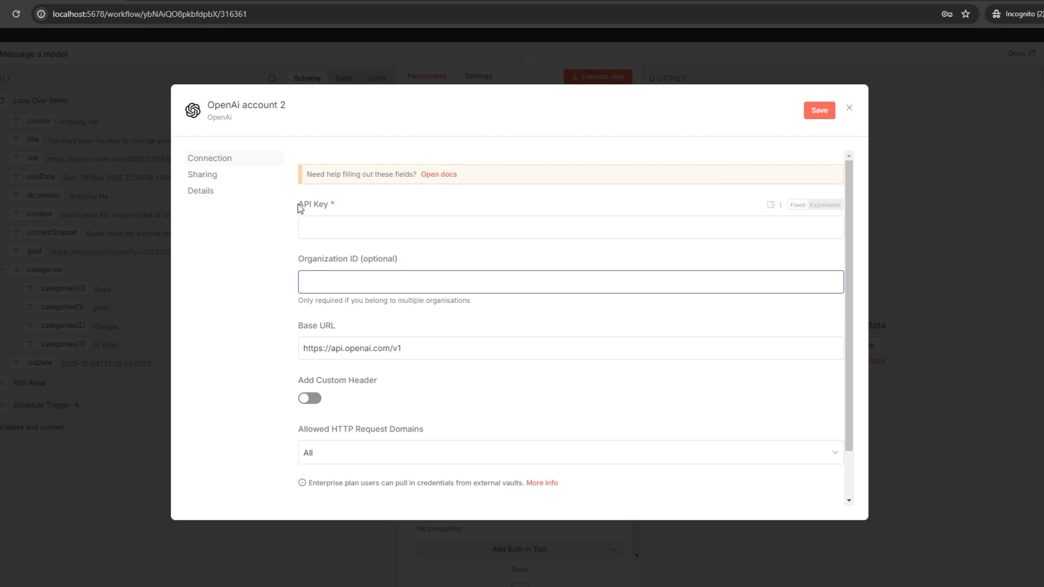
{"action": "left_click_drag", "start_coordinate": [299, 205], "coordinate": [331, 205]}
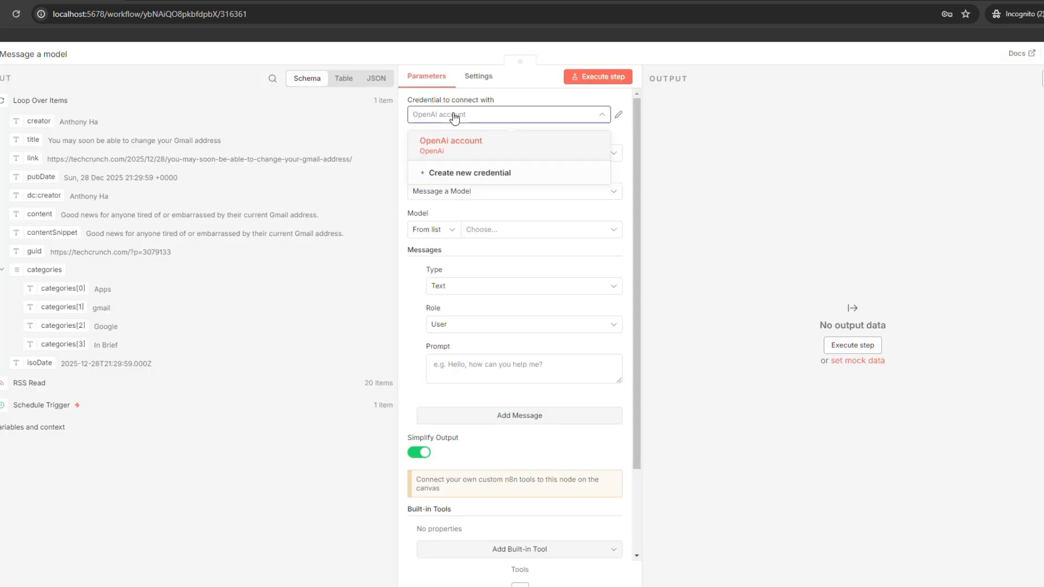
{"action": "left_click", "coordinate": [455, 117]}
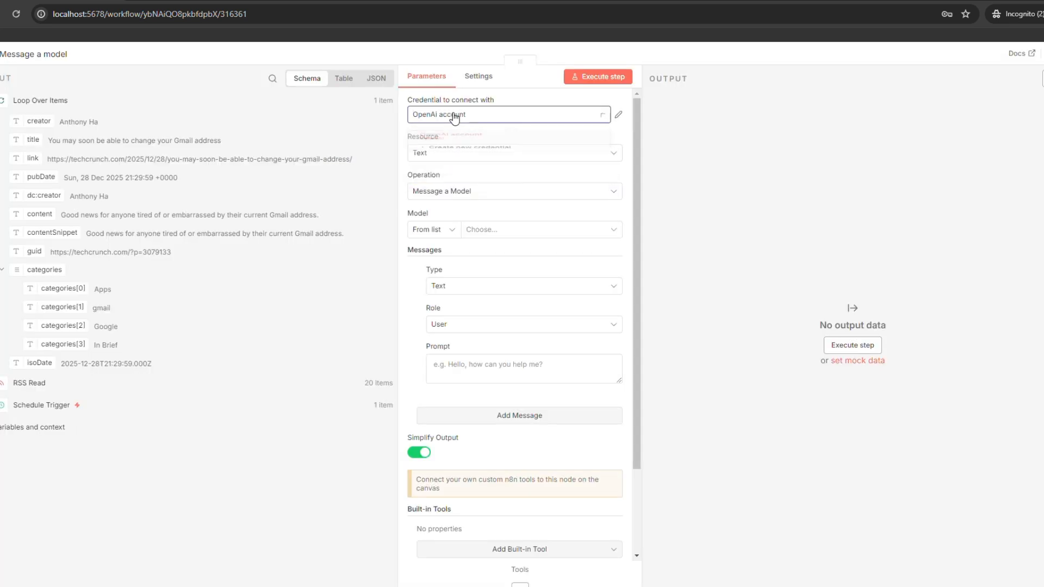
Keep Text as the resource and choose GPT-4O-MINI as the model.
{"action": "left_click", "coordinate": [458, 154]}
{"action": "left_click", "coordinate": [457, 156]}
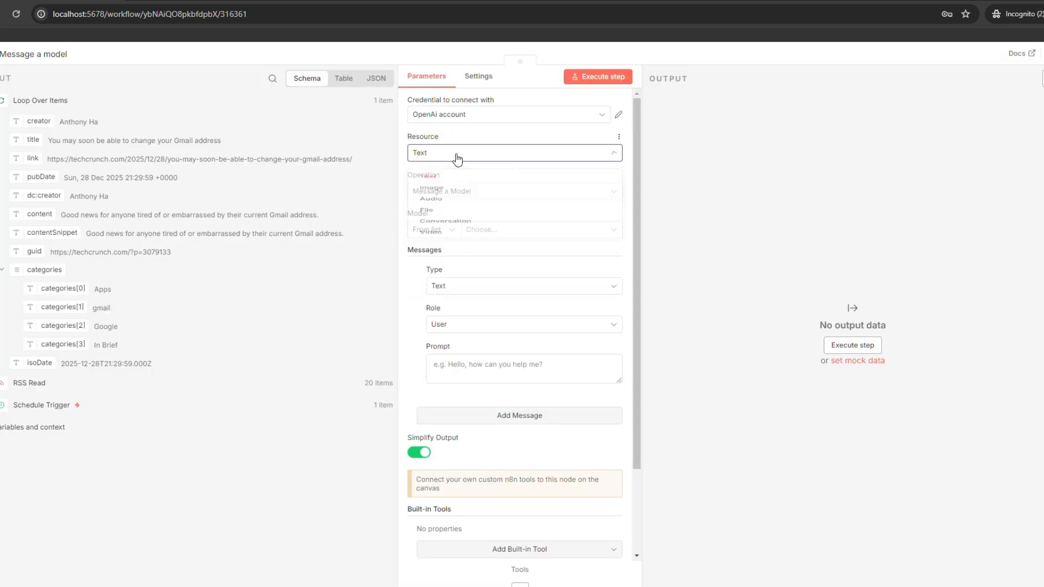
{"action": "left_click", "coordinate": [495, 235]}
{"action": "scroll", "coordinate": [482, 375], "scroll_direction": "down", "scroll_amount": 3}
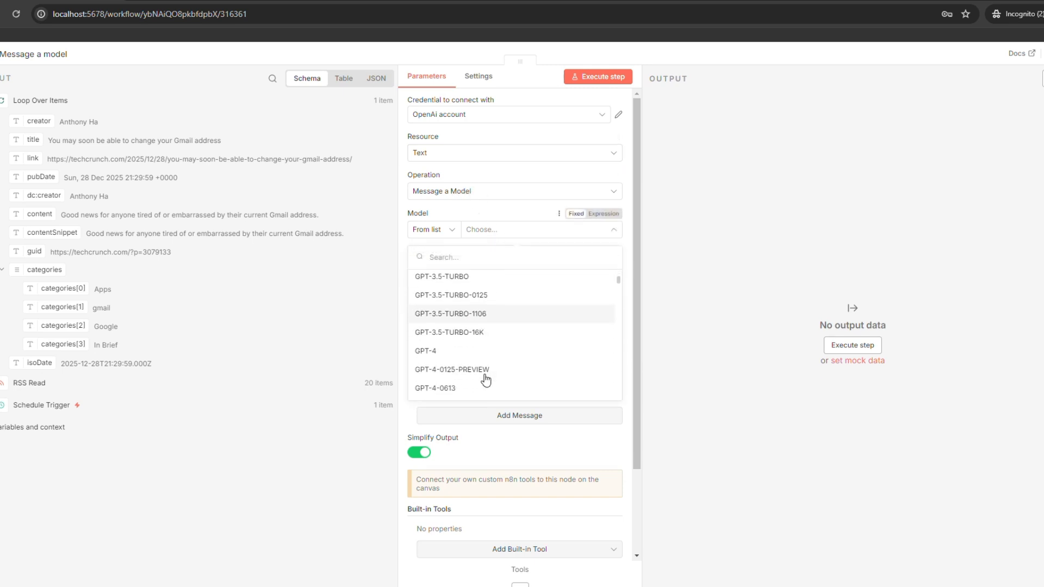
{"action": "scroll", "coordinate": [477, 371], "scroll_direction": "down", "scroll_amount": 3}
{"action": "scroll", "coordinate": [477, 372], "scroll_direction": "down", "scroll_amount": 1}
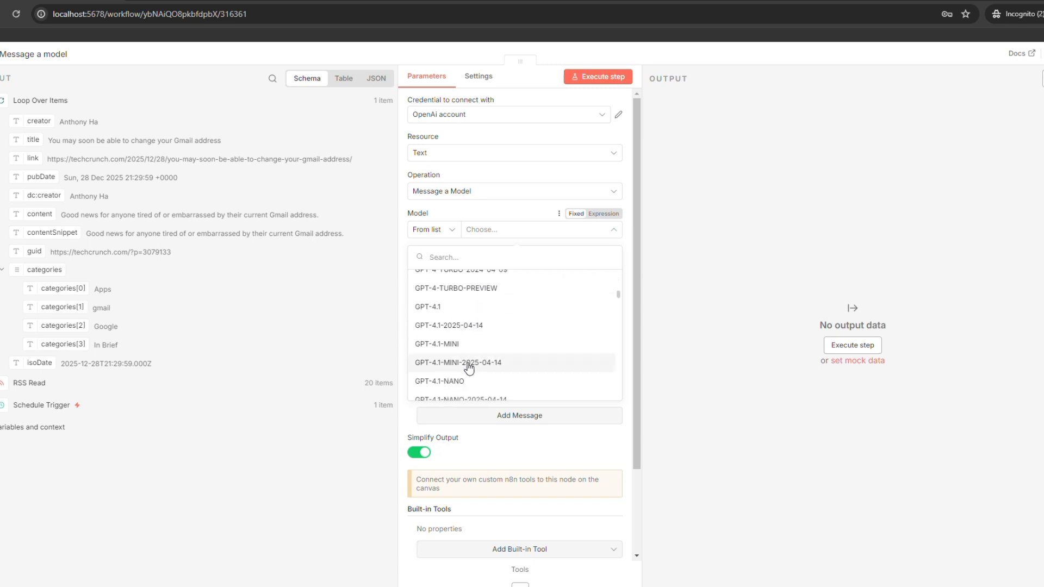
{"action": "scroll", "coordinate": [460, 357], "scroll_direction": "down", "scroll_amount": 4}
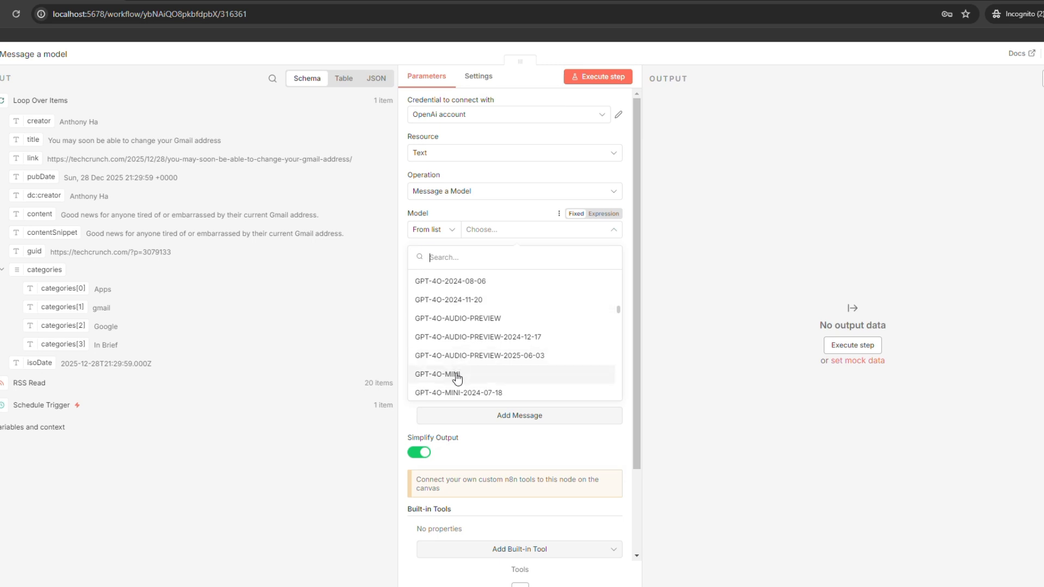
{"action": "left_click", "coordinate": [458, 375]}
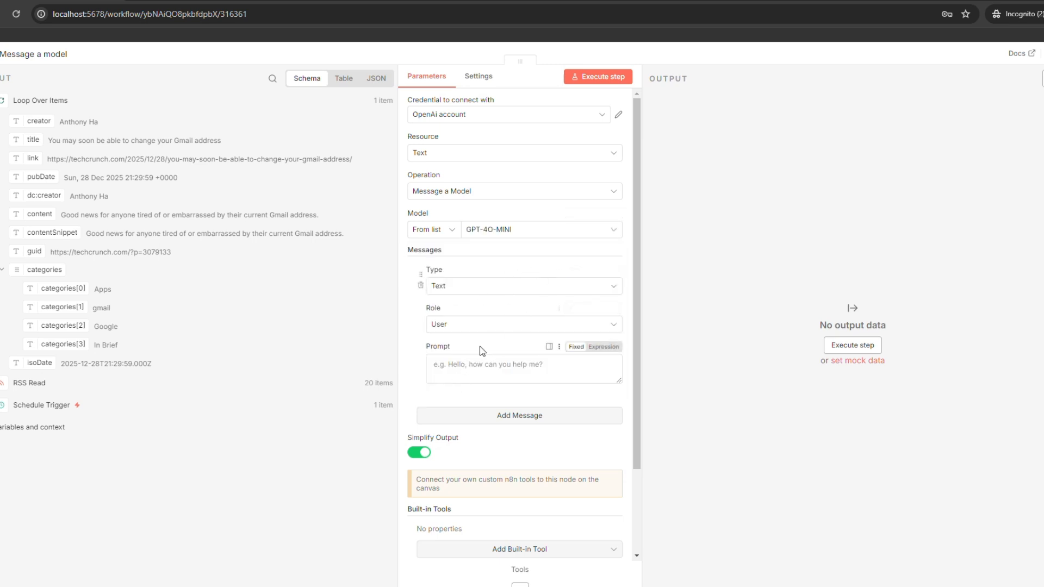
{"action": "left_click", "coordinate": [485, 374]}
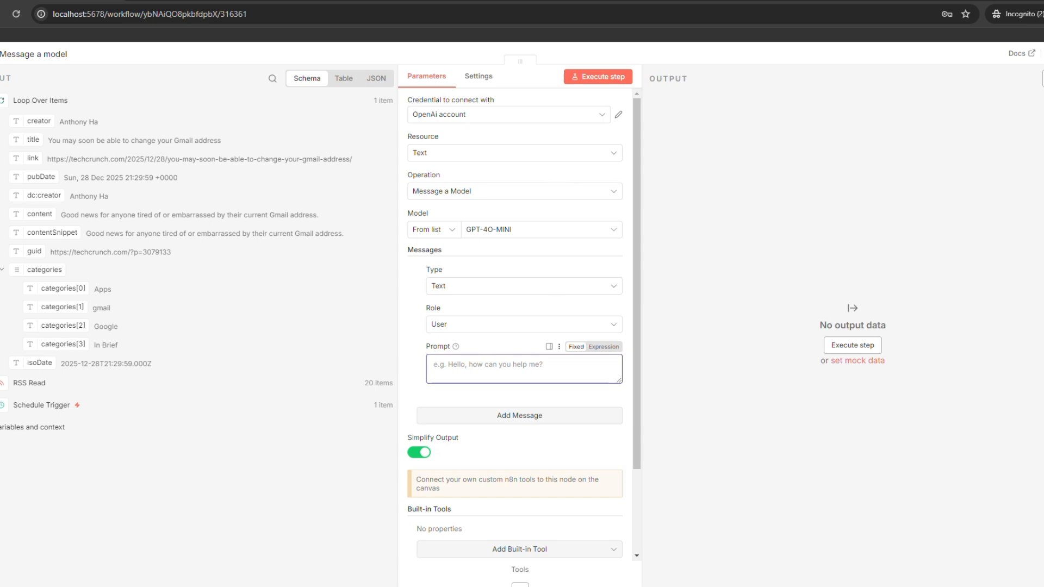
{"action": "key", "text": "alt+Tab"}
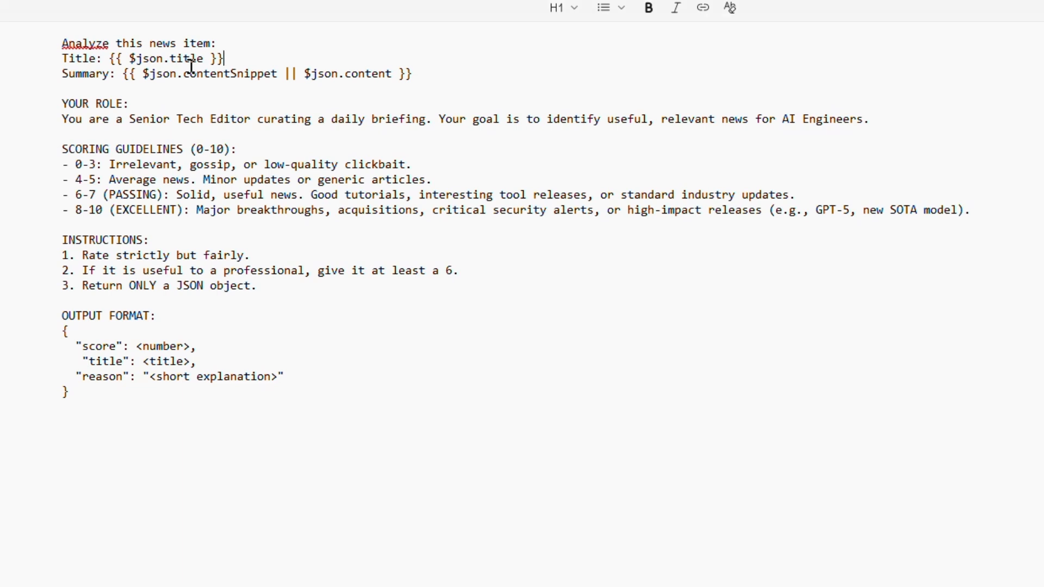
Review the Notepad prompt's $json.title placeholder, role line and scoring guidelines.
{"action": "left_click_drag", "start_coordinate": [59, 48], "coordinate": [126, 186]}
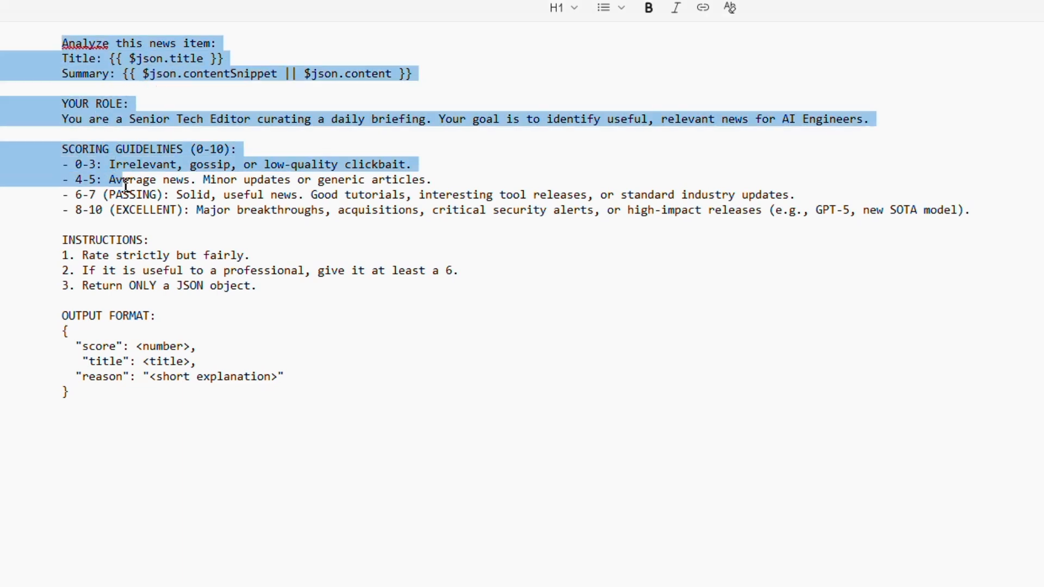
{"action": "left_click", "coordinate": [277, 461]}
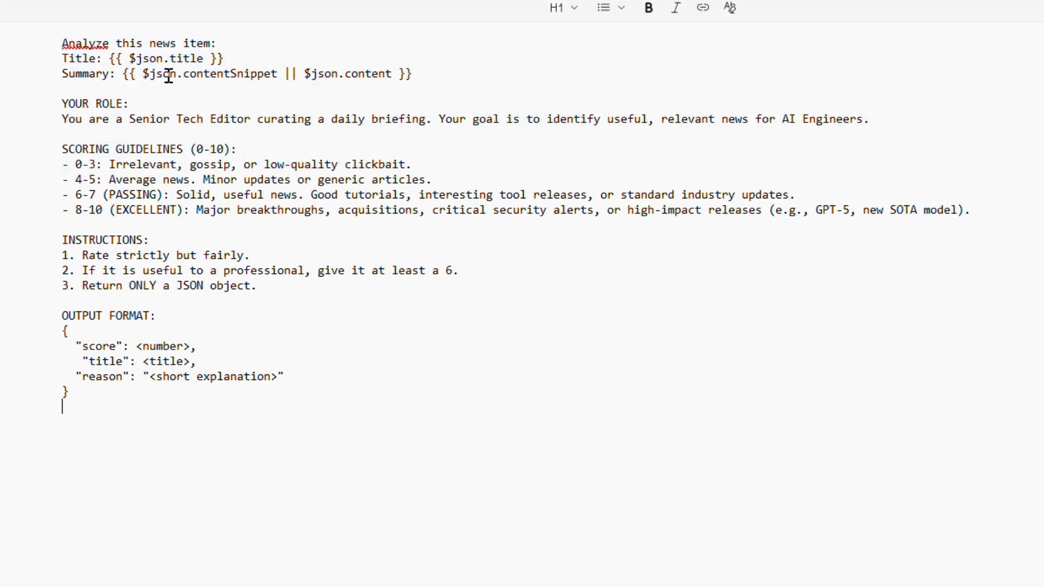
{"action": "left_click_drag", "start_coordinate": [212, 54], "coordinate": [222, 56]}
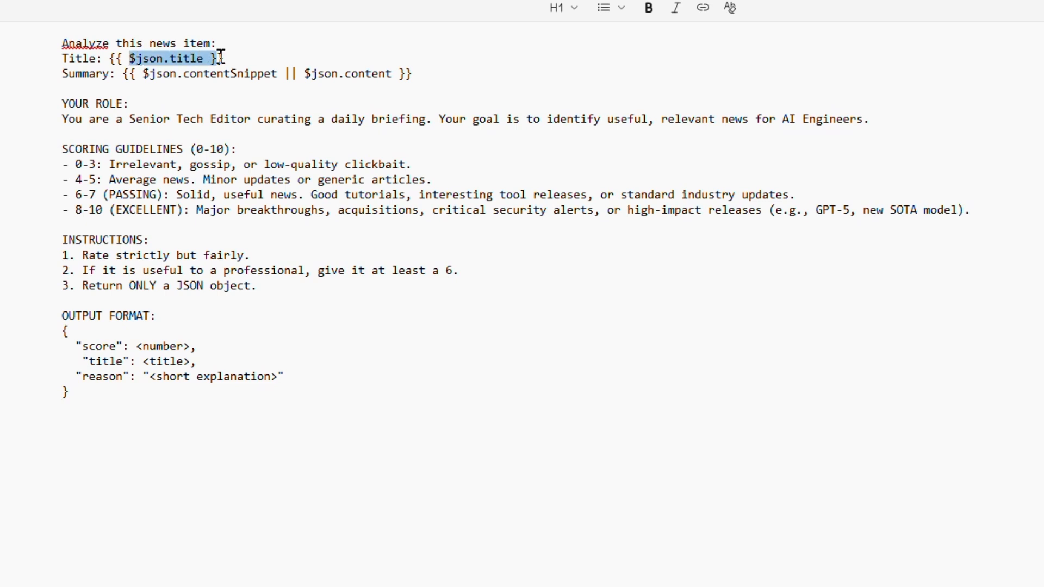
{"action": "left_click", "coordinate": [319, 122]}
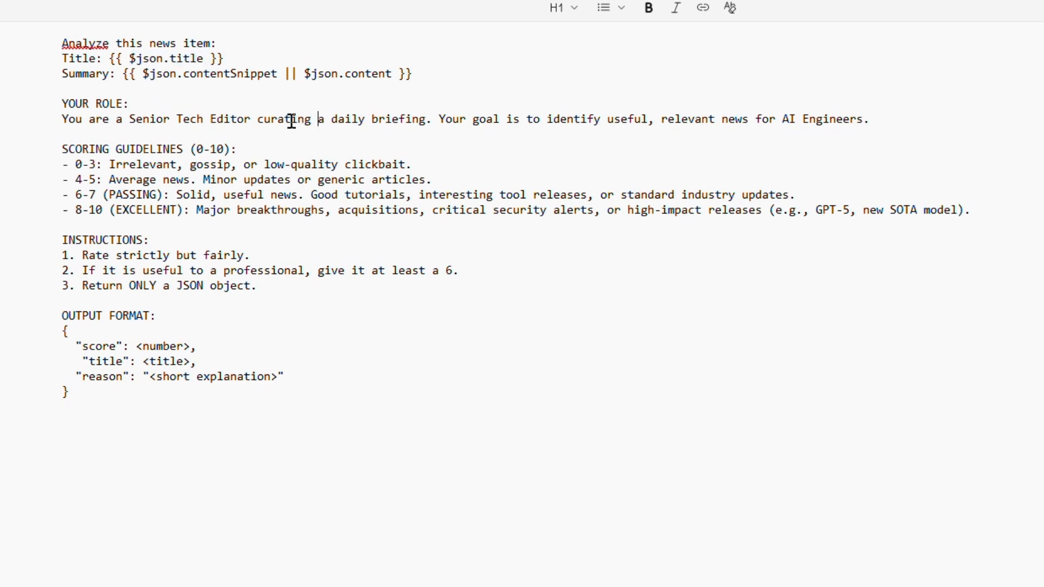
{"action": "left_click", "coordinate": [128, 119]}
{"action": "key", "text": "shift+Home"}
{"action": "left_click", "coordinate": [249, 116], "text": "shift"}
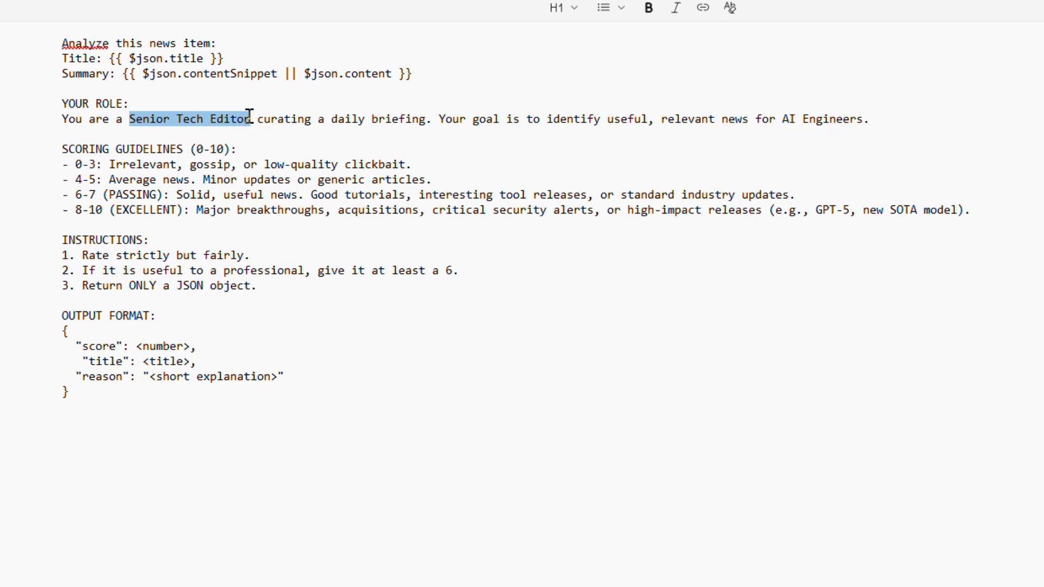
{"action": "left_click_drag", "start_coordinate": [783, 120], "coordinate": [871, 121]}
{"action": "left_click_drag", "start_coordinate": [68, 150], "coordinate": [177, 211]}
{"action": "left_click", "coordinate": [313, 270]}
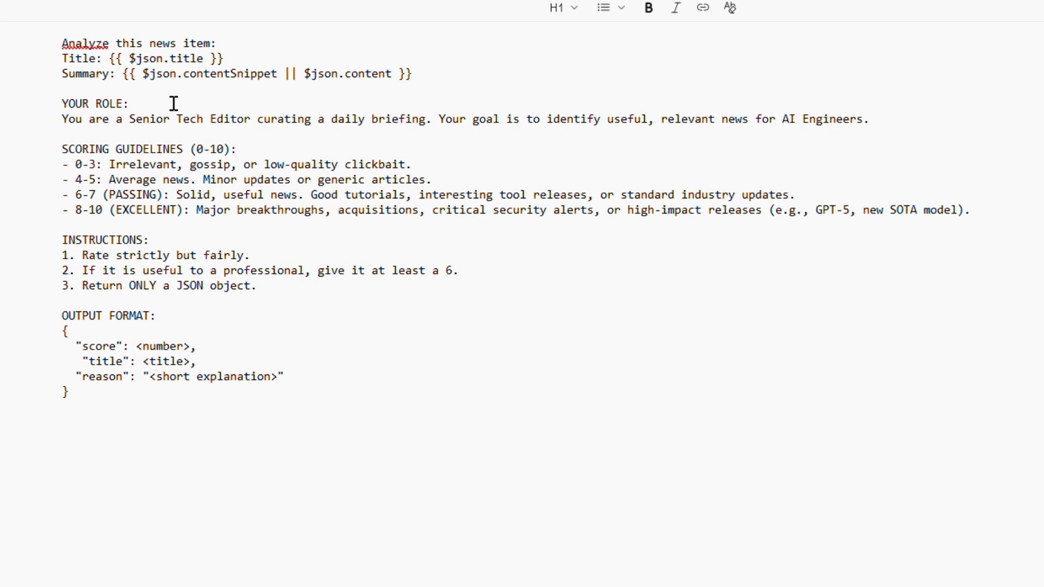
Point out 'Senior Tech Editor' and 'AI Engineers', then bring the prompt into n8n's Prompt field.
{"action": "left_click_drag", "start_coordinate": [130, 118], "coordinate": [254, 116]}
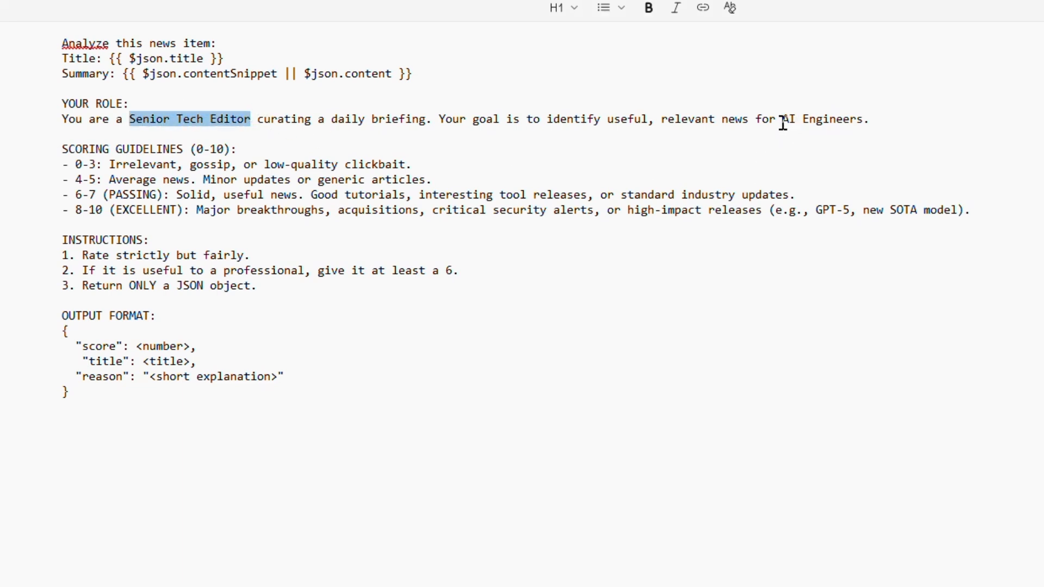
{"action": "left_click_drag", "start_coordinate": [783, 120], "coordinate": [862, 122]}
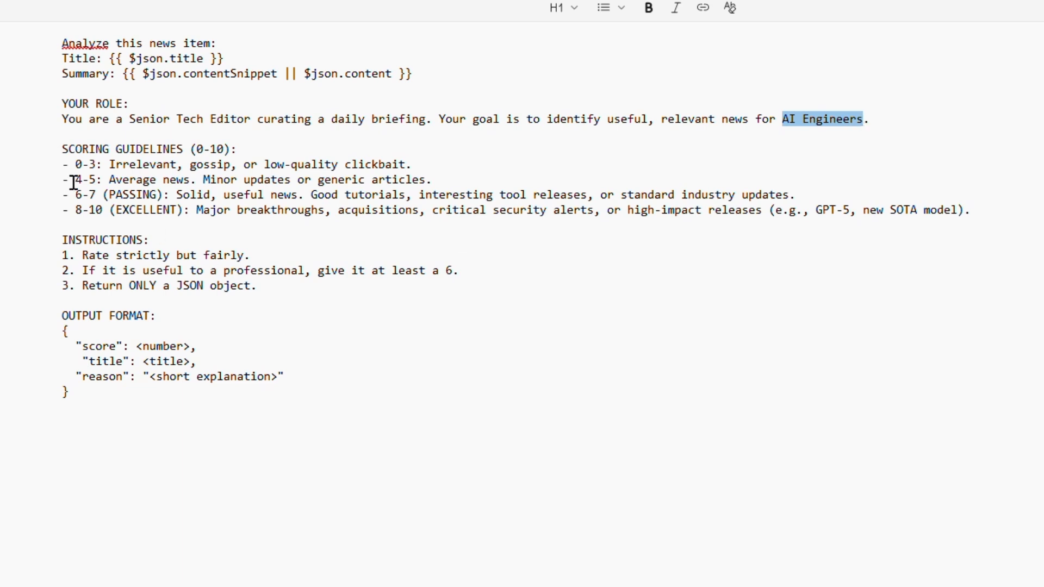
{"action": "key", "text": "alt+Tab"}
{"action": "left_click", "coordinate": [481, 381]}
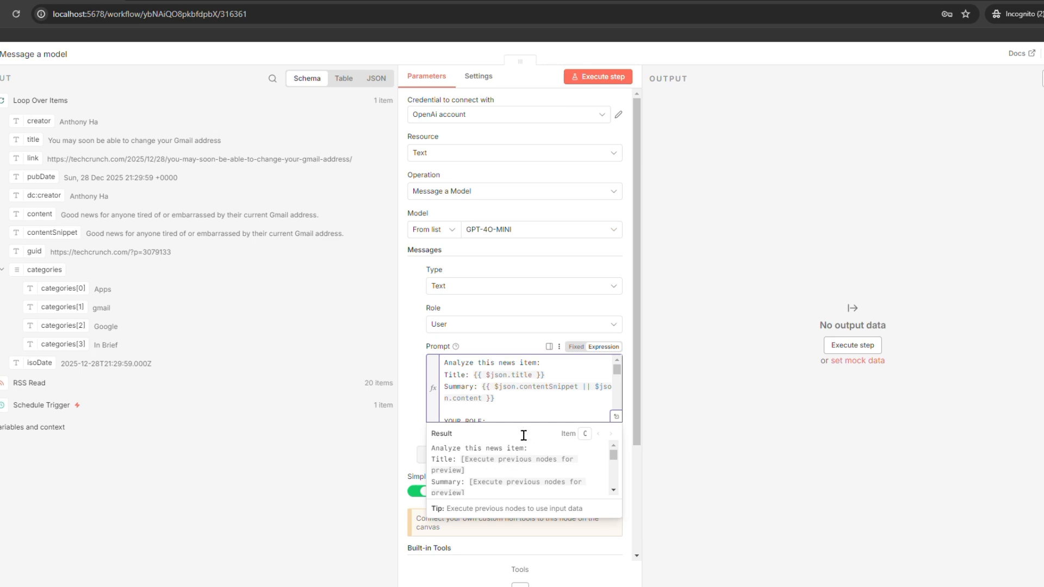
Add the Output Format option and set its type to JSON Object.
{"action": "key", "text": "ctrl+a"}
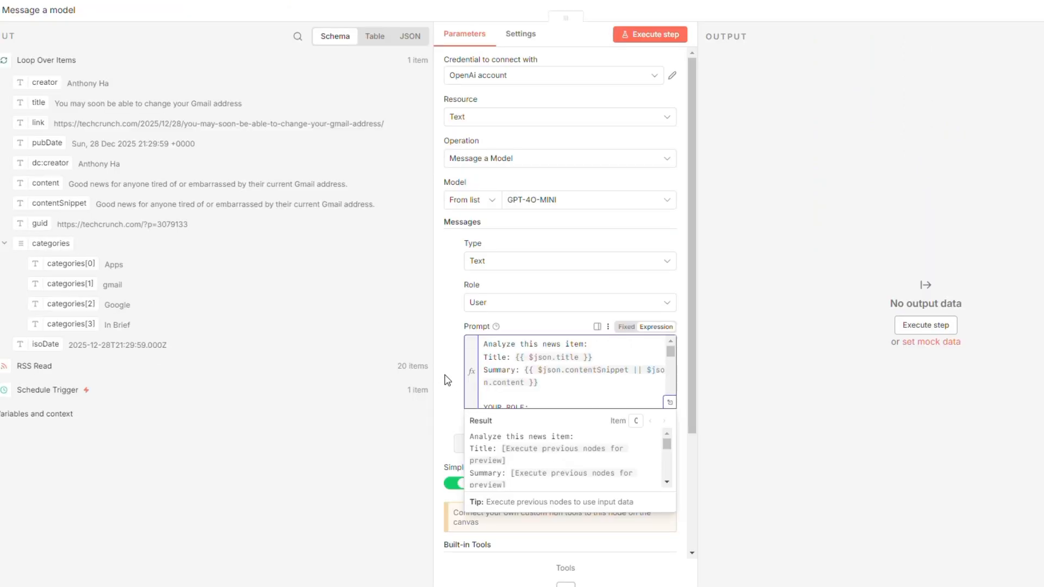
{"action": "left_click", "coordinate": [446, 380]}
{"action": "scroll", "coordinate": [448, 386], "scroll_direction": "down", "scroll_amount": 3}
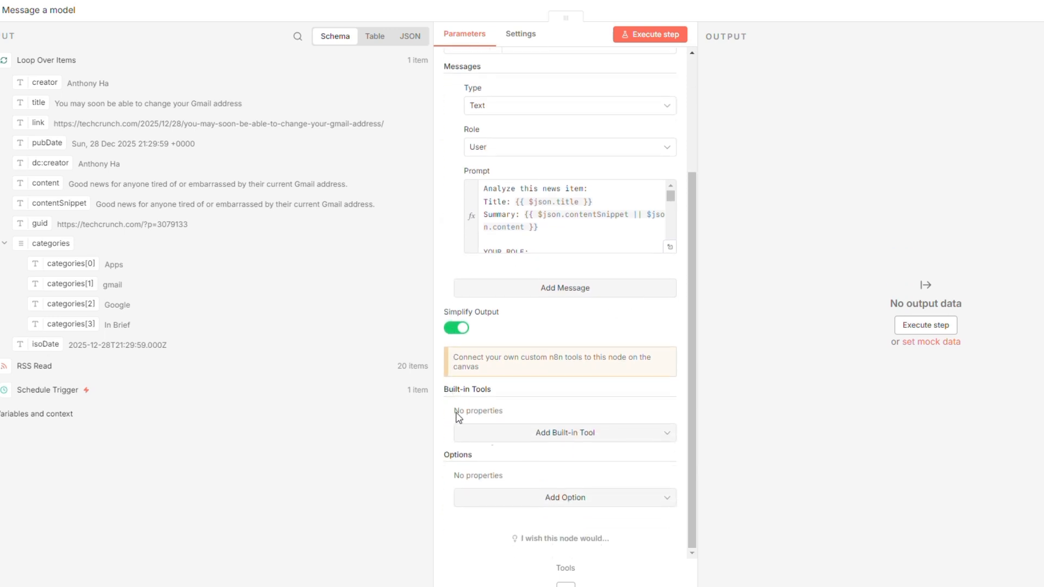
{"action": "left_click", "coordinate": [553, 502]}
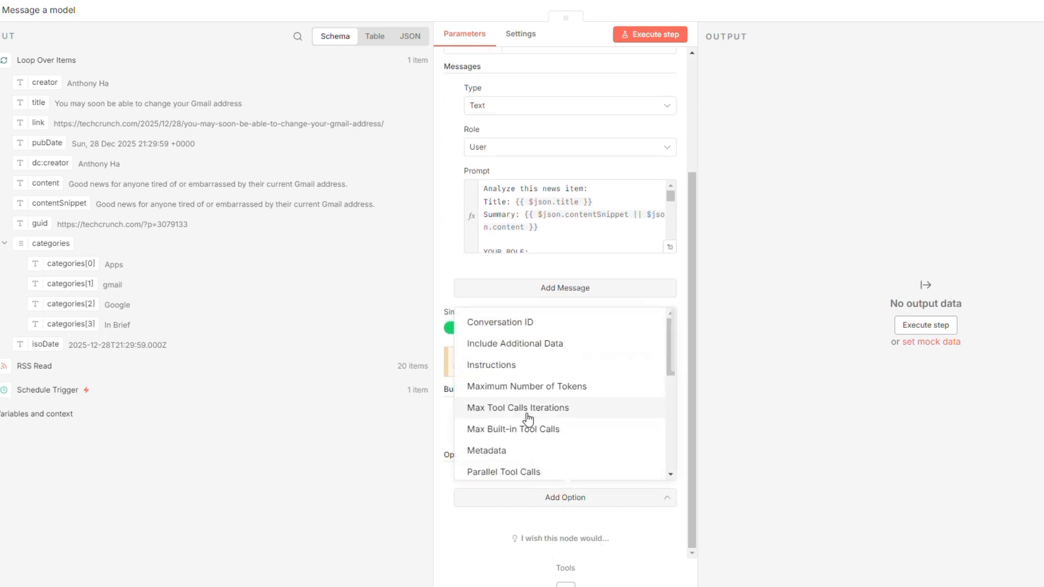
{"action": "scroll", "coordinate": [528, 422], "scroll_direction": "down", "scroll_amount": 2}
{"action": "scroll", "coordinate": [526, 423], "scroll_direction": "down", "scroll_amount": 3}
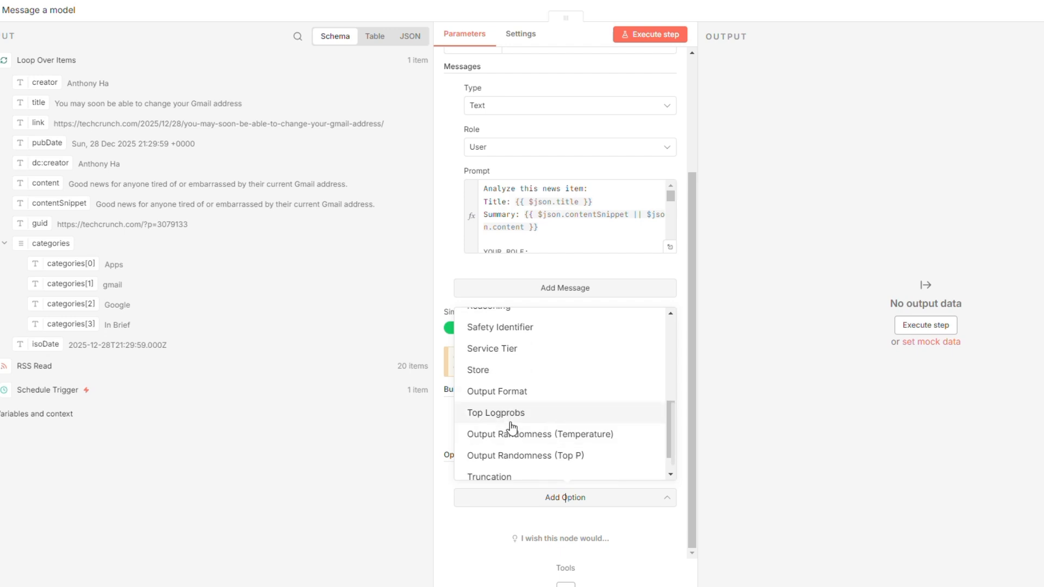
{"action": "left_click", "coordinate": [506, 396]}
{"action": "scroll", "coordinate": [535, 506], "scroll_direction": "down", "scroll_amount": 2}
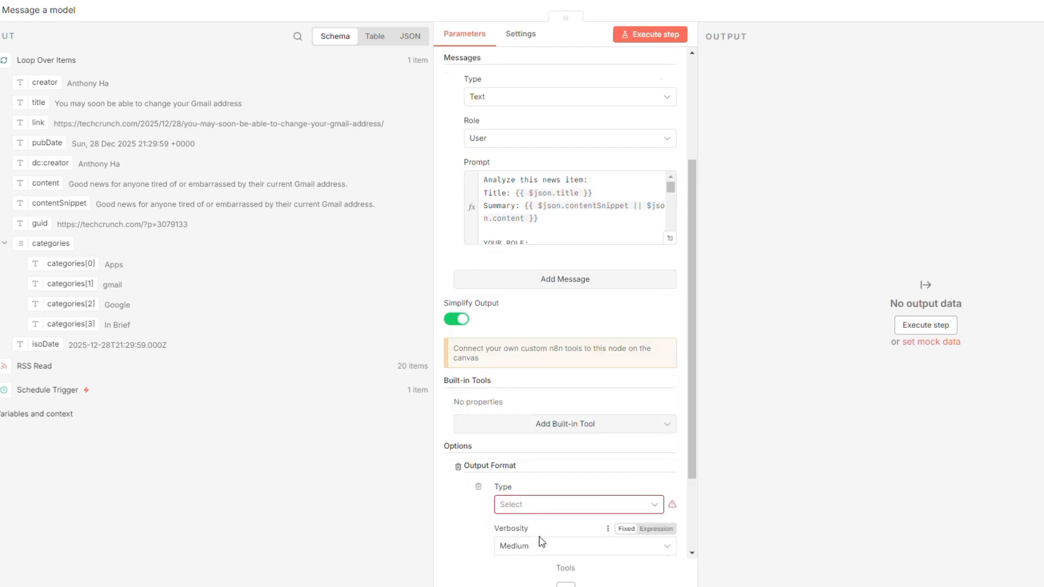
{"action": "left_click", "coordinate": [527, 397]}
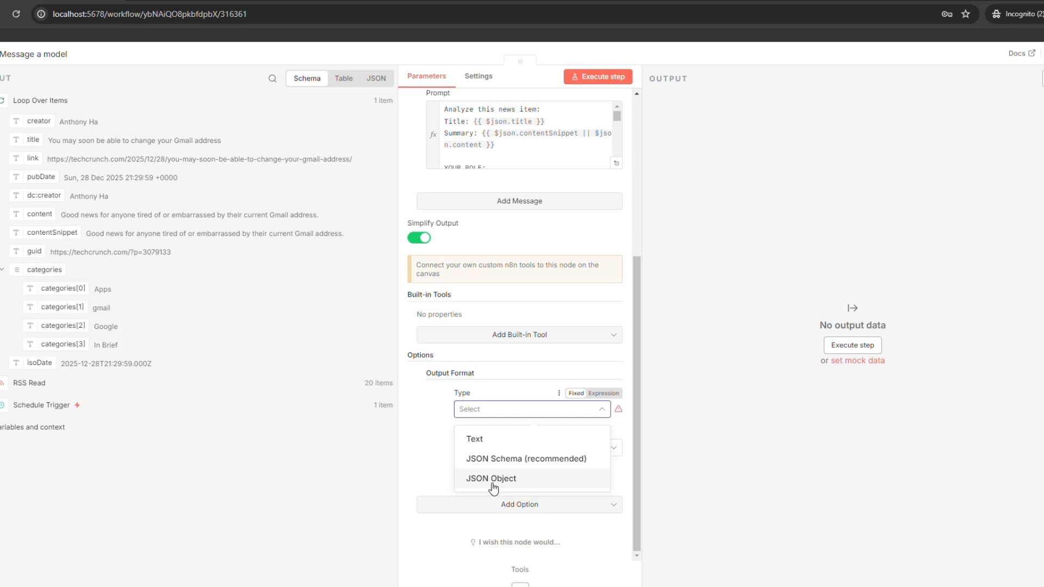
{"action": "left_click", "coordinate": [493, 480]}
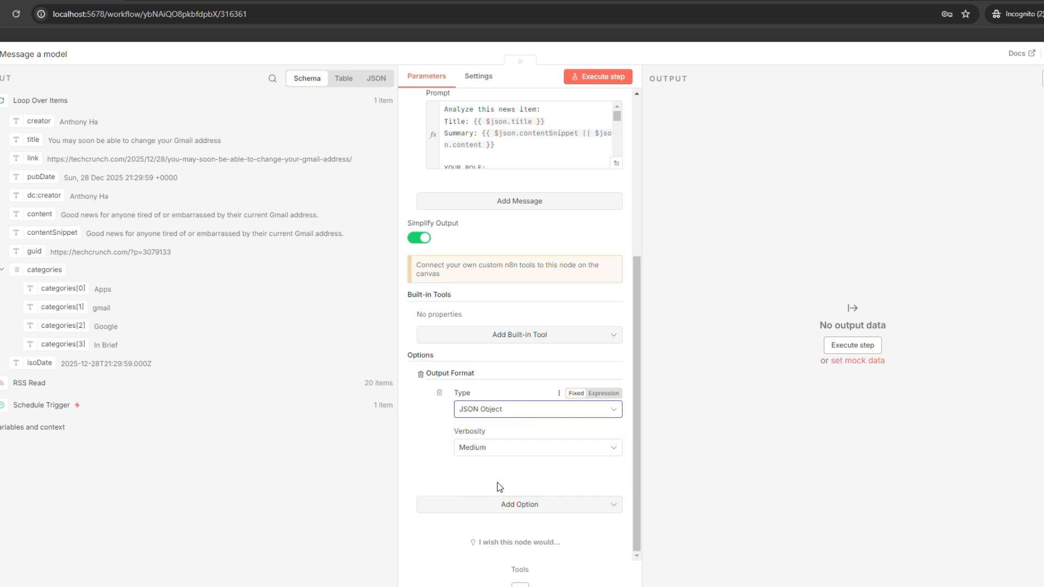
Add an Output Randomness (Temperature) option of 0.5 and close the node.
{"action": "left_click", "coordinate": [493, 511]}
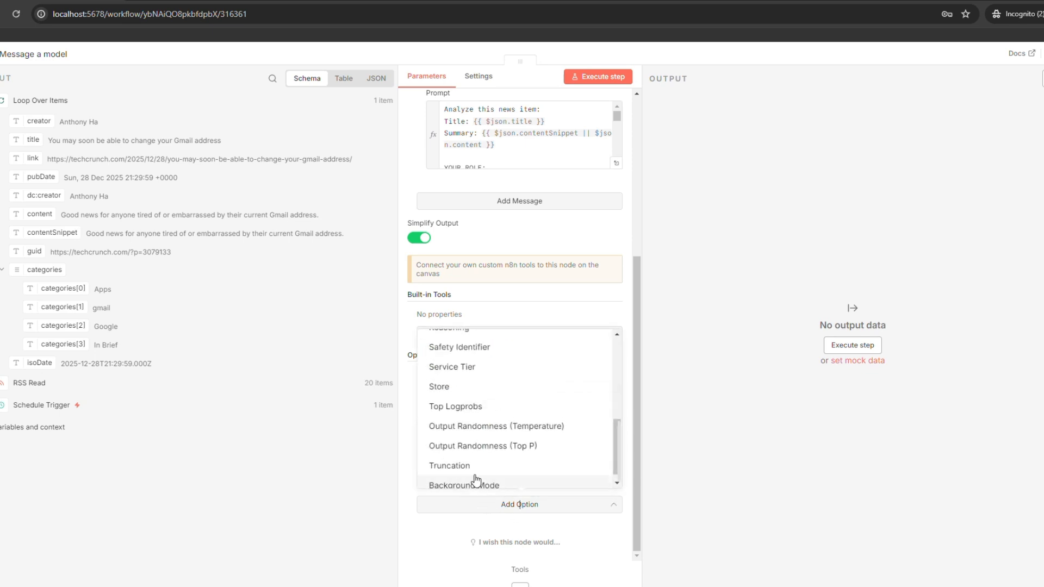
{"action": "left_click", "coordinate": [478, 427]}
{"action": "triple_click", "coordinate": [463, 520]}
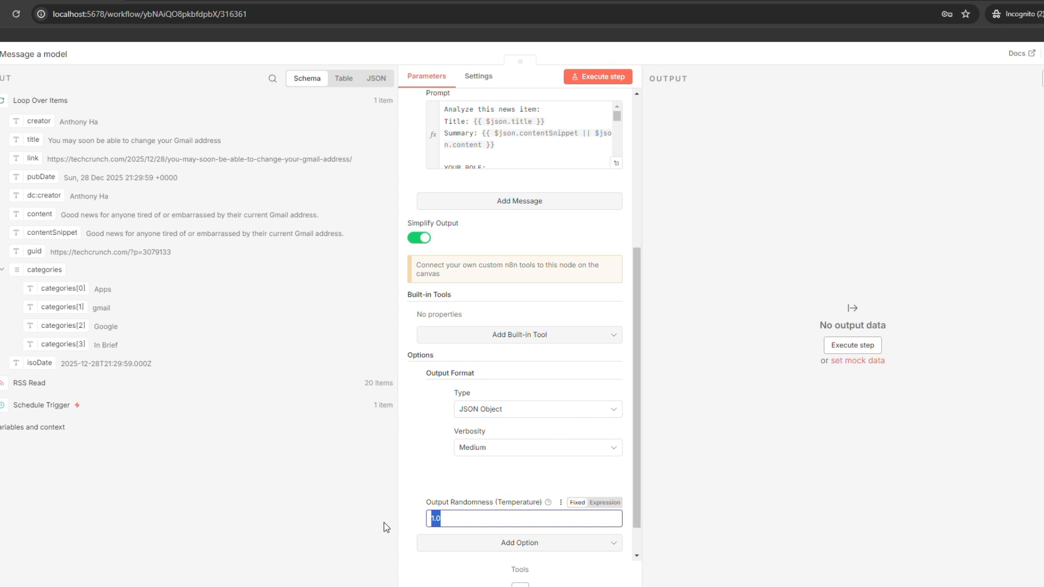
{"action": "type", "text": "0.5"}
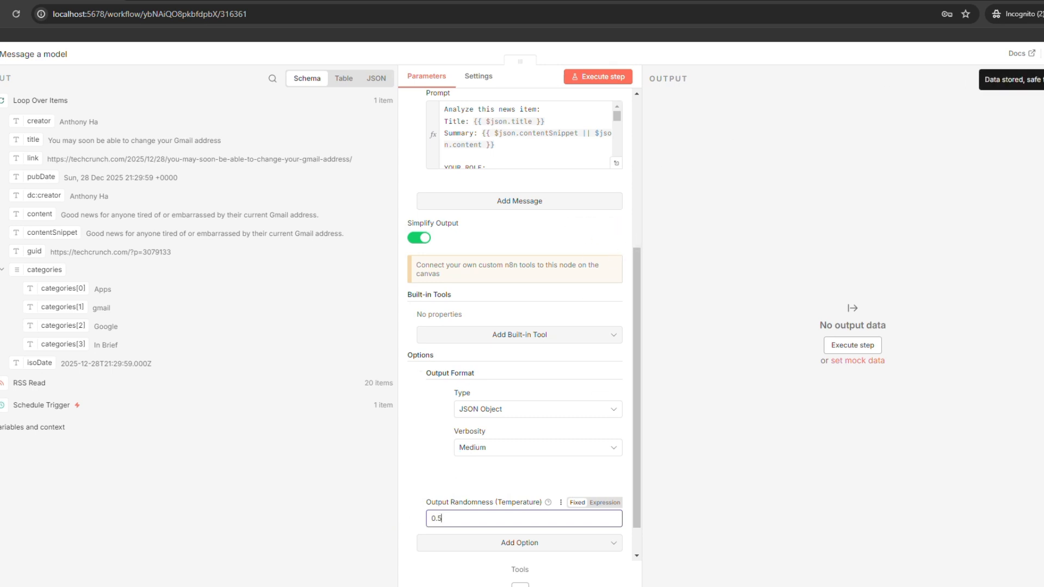
{"action": "key", "text": "Escape"}
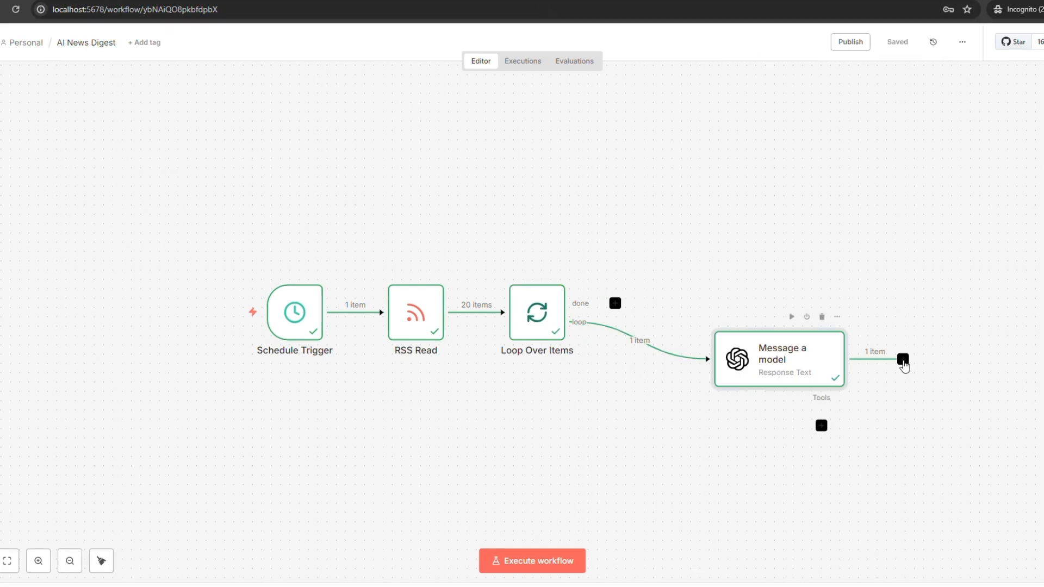
Connect Message a model's output back into Loop Over Items, then run and stop the workflow.
{"action": "left_click_drag", "start_coordinate": [902, 358], "coordinate": [501, 313]}
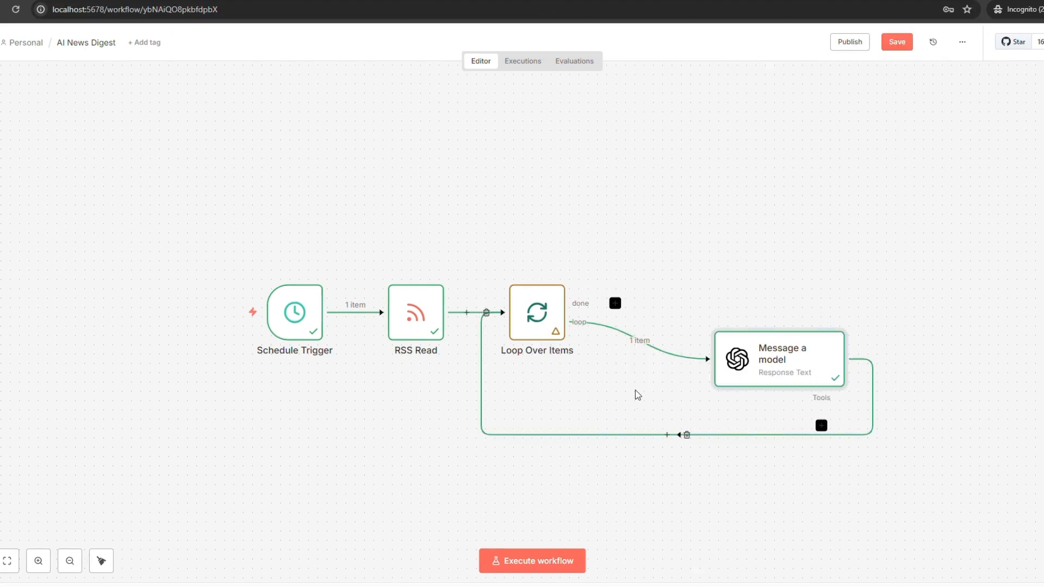
{"action": "left_click", "coordinate": [532, 563]}
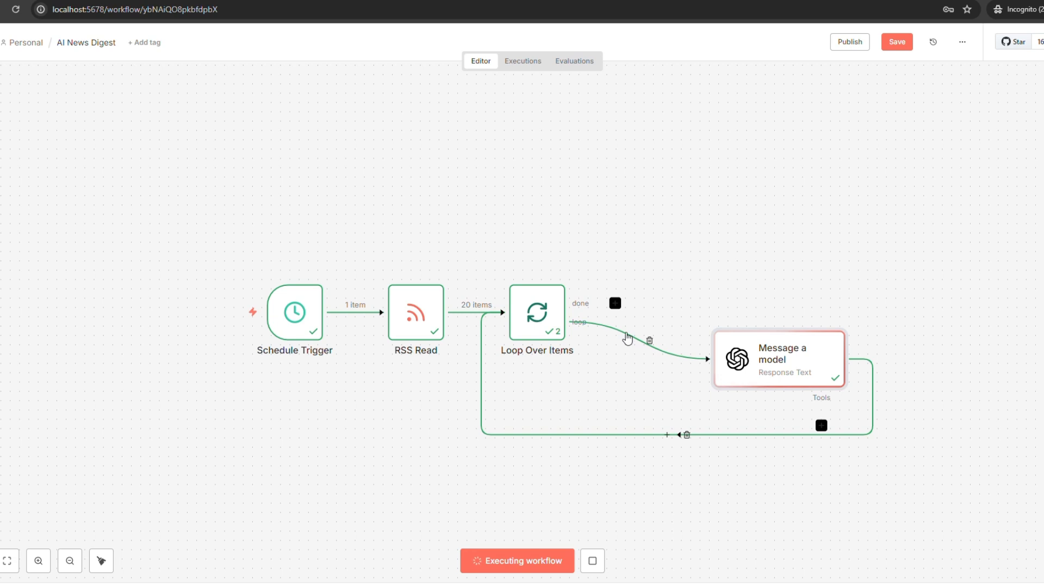
{"action": "left_click", "coordinate": [593, 565]}
Inspect the model's runs 3, 2 and 1 for their score, title and reason.
{"action": "double_click", "coordinate": [802, 373]}
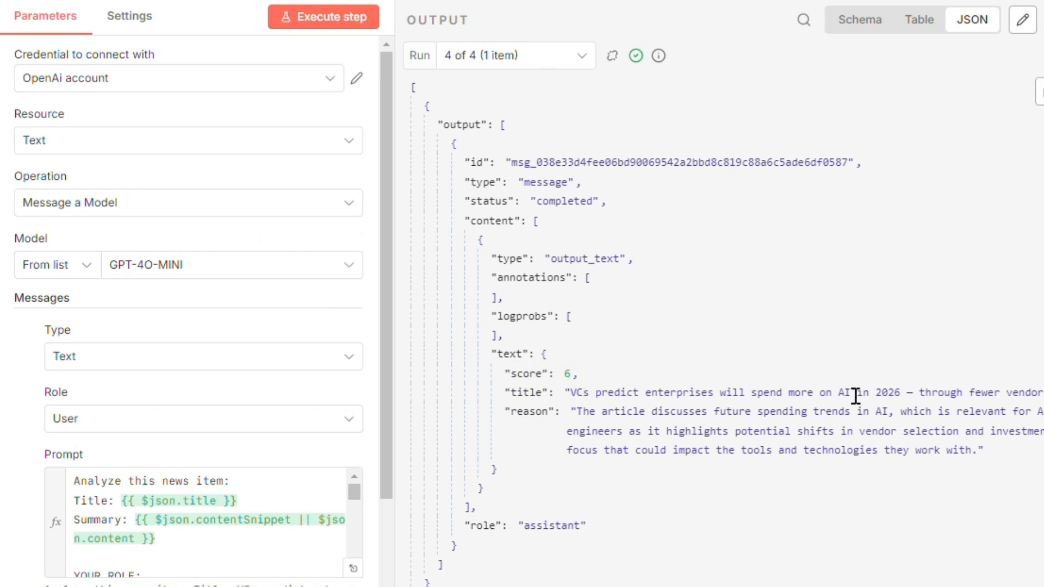
{"action": "left_click", "coordinate": [514, 56]}
{"action": "left_click", "coordinate": [512, 164]}
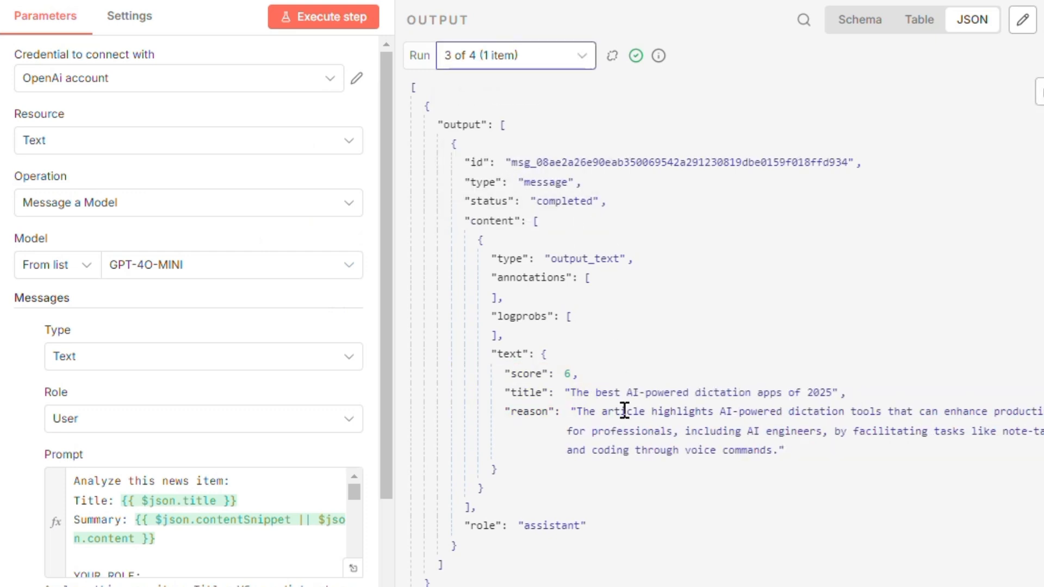
{"action": "left_click", "coordinate": [501, 56]}
{"action": "left_click", "coordinate": [508, 136]}
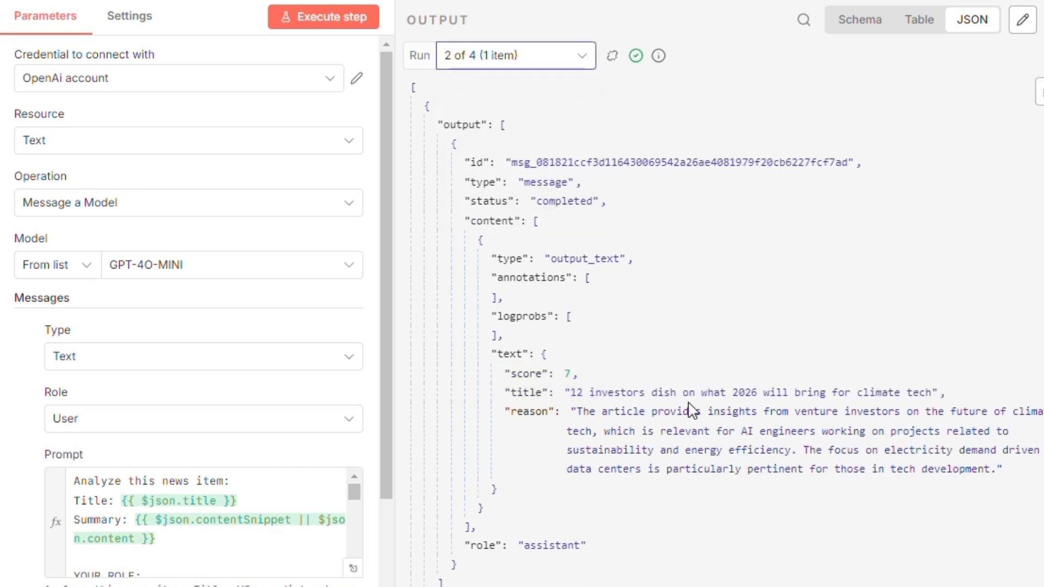
{"action": "left_click", "coordinate": [523, 61]}
{"action": "left_click", "coordinate": [497, 100]}
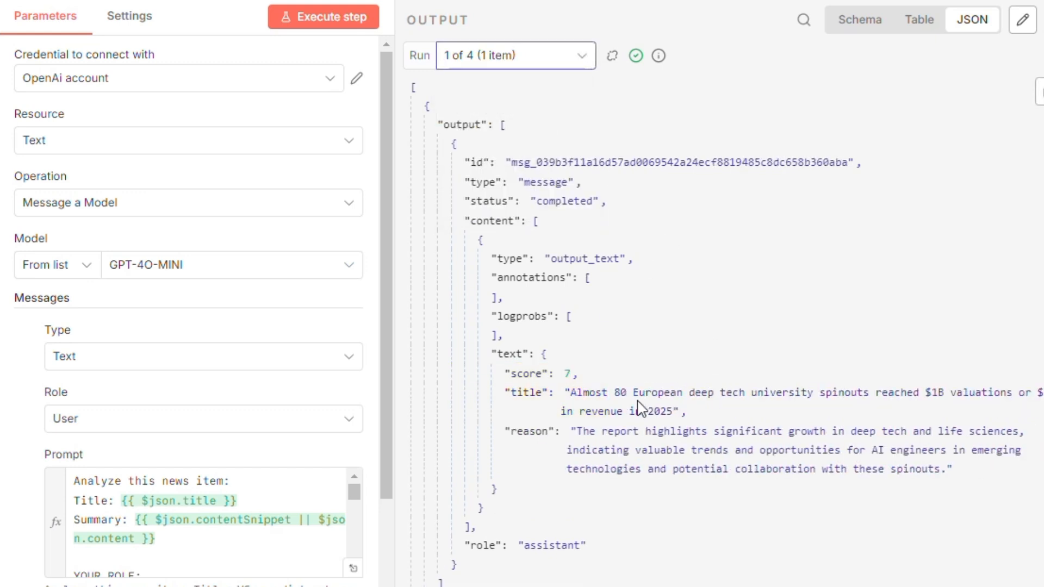
{"action": "key", "text": "Escape"}
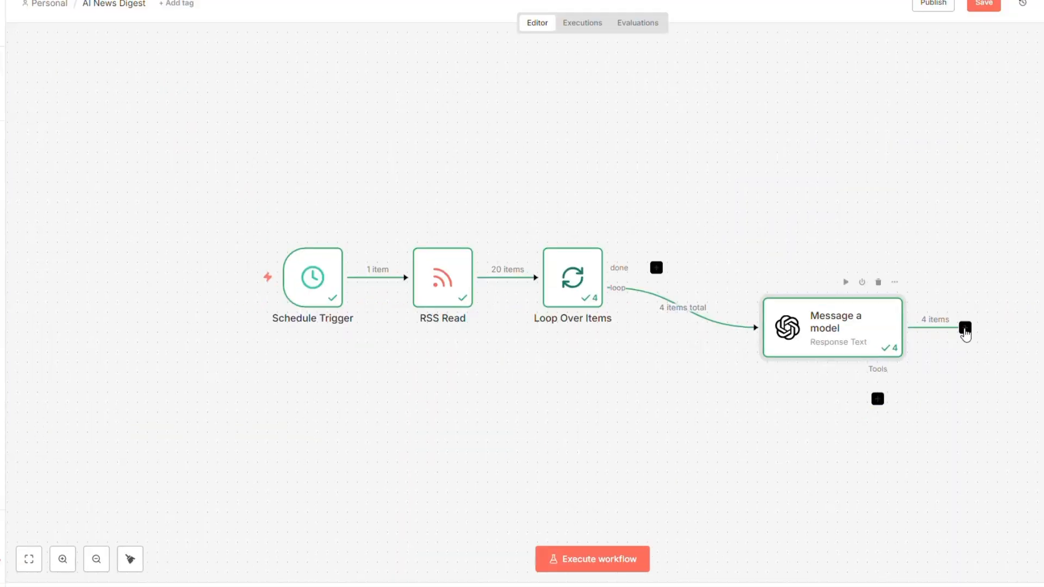
Add an If node after Message a model, using the returned score as the first value.
{"action": "left_click", "coordinate": [965, 327]}
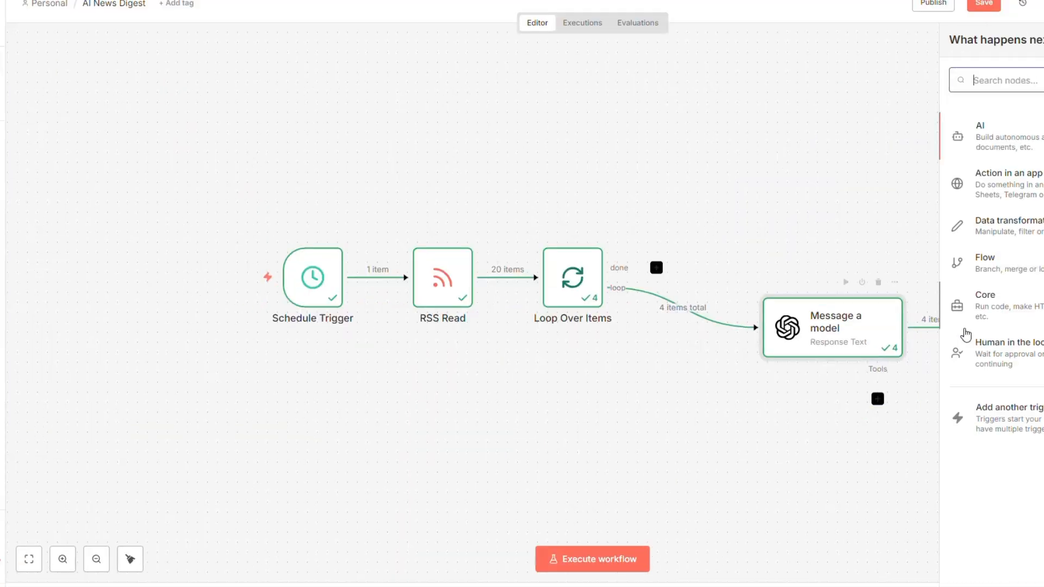
{"action": "type", "text": "if"}
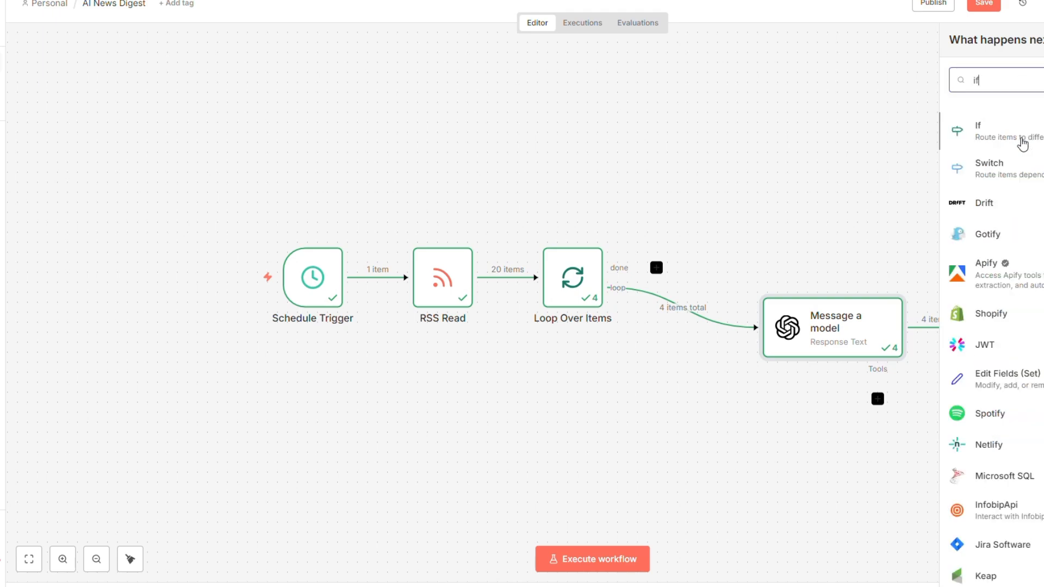
{"action": "left_click", "coordinate": [1023, 143]}
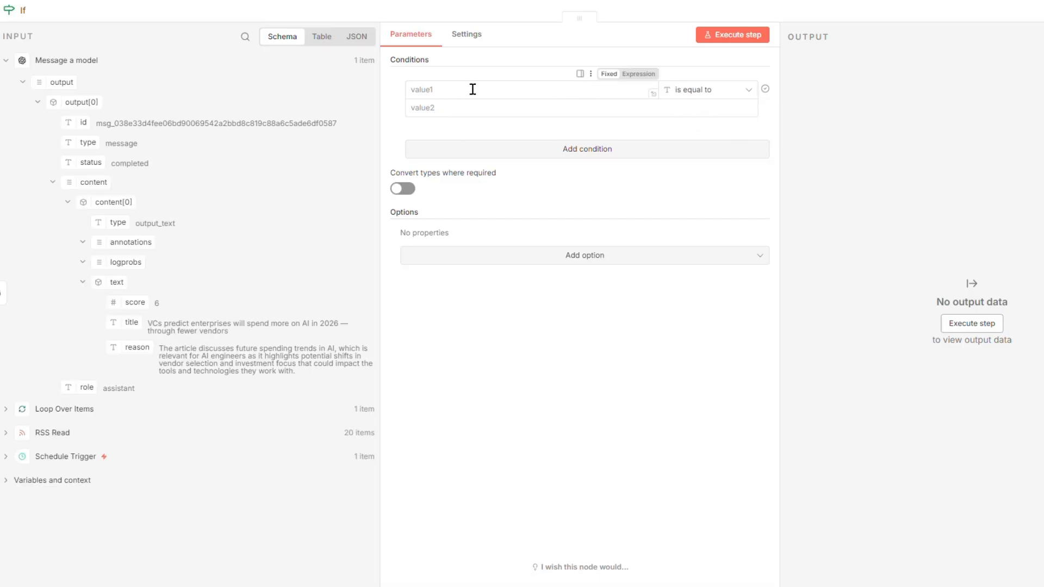
{"action": "left_click", "coordinate": [453, 91]}
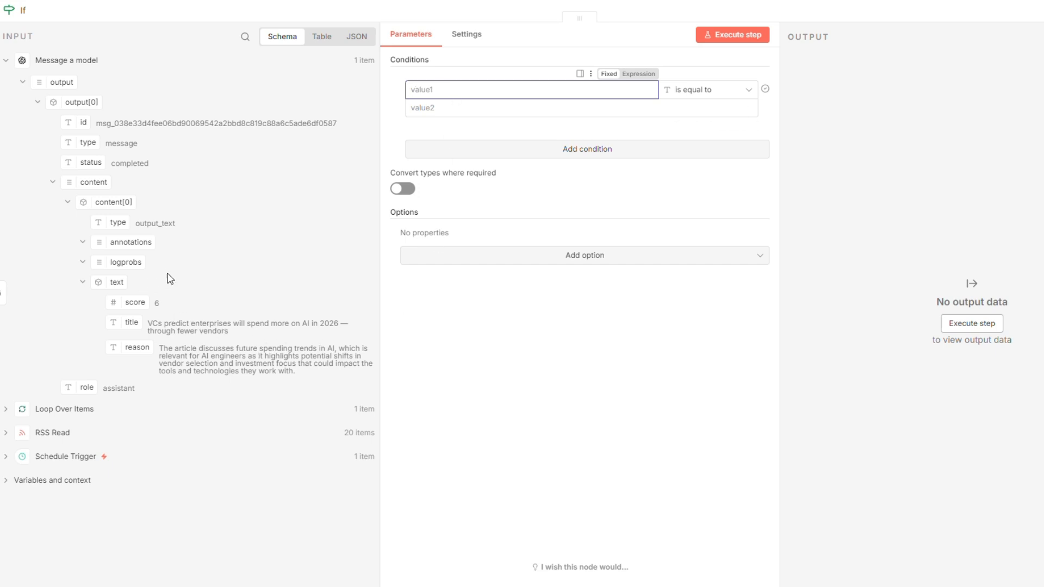
{"action": "left_click_drag", "start_coordinate": [123, 302], "coordinate": [439, 89]}
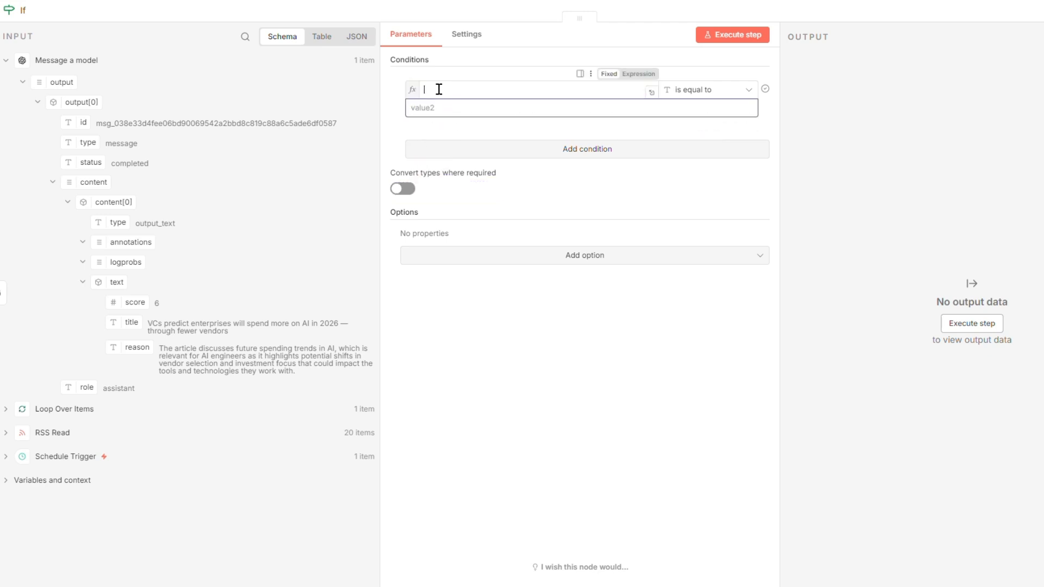
Make the condition a Number 'is greater than' 6 comparison.
{"action": "left_click", "coordinate": [748, 93]}
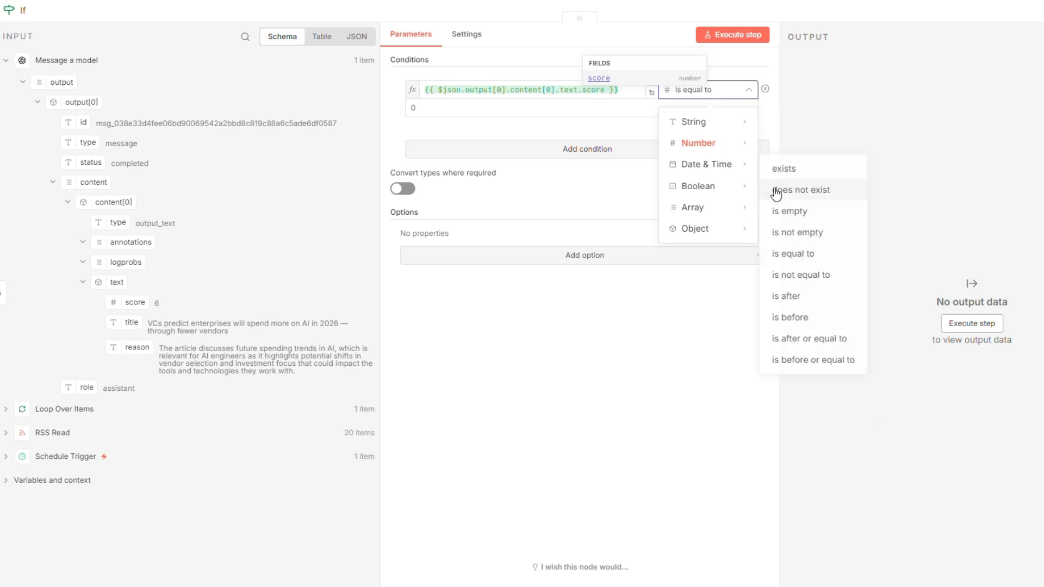
{"action": "mouse_move", "coordinate": [723, 146]}
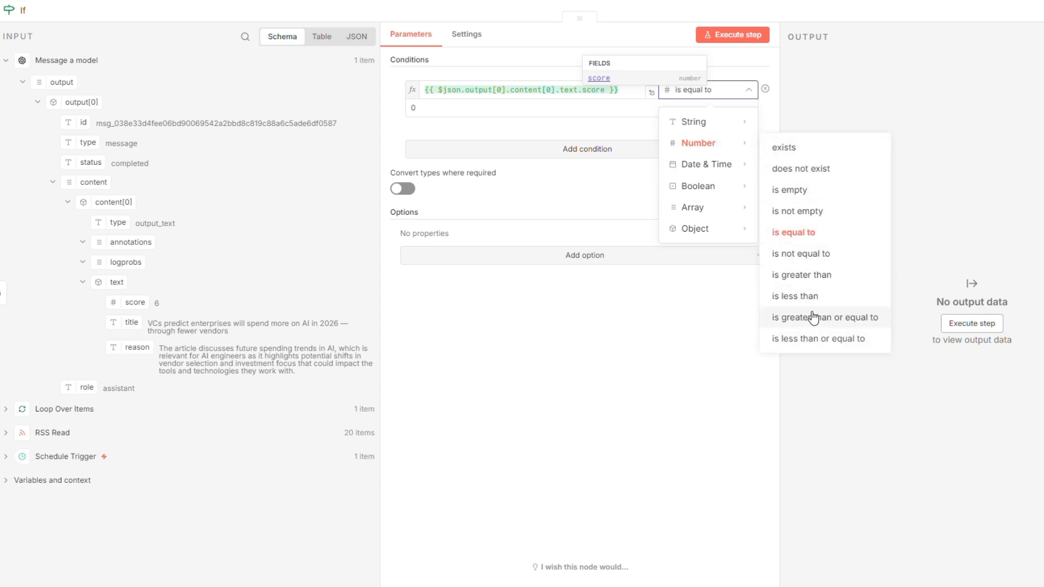
{"action": "left_click", "coordinate": [800, 275]}
{"action": "double_click", "coordinate": [431, 110]}
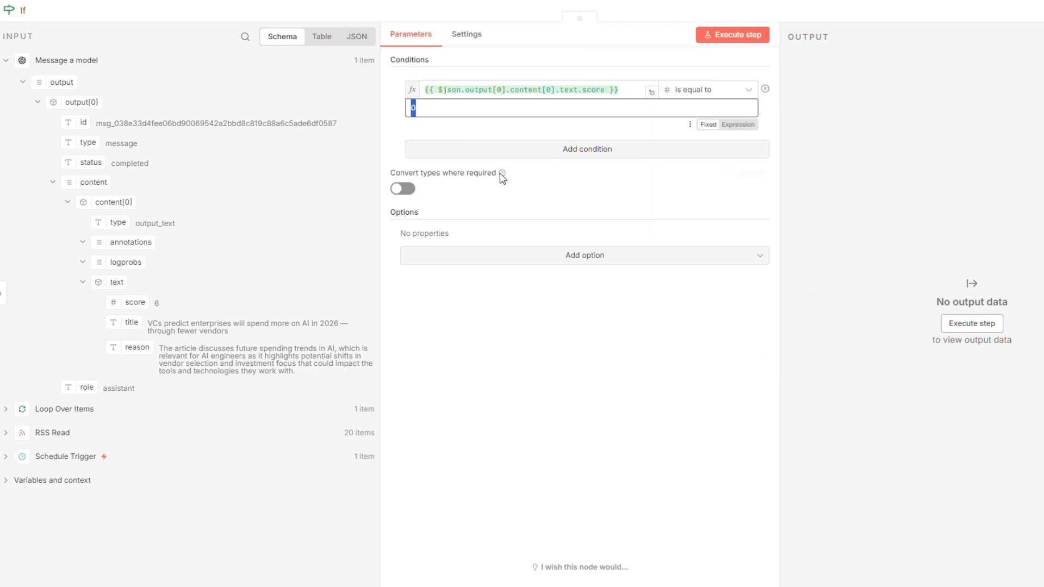
{"action": "type", "text": "6"}
{"action": "key", "text": "Escape"}
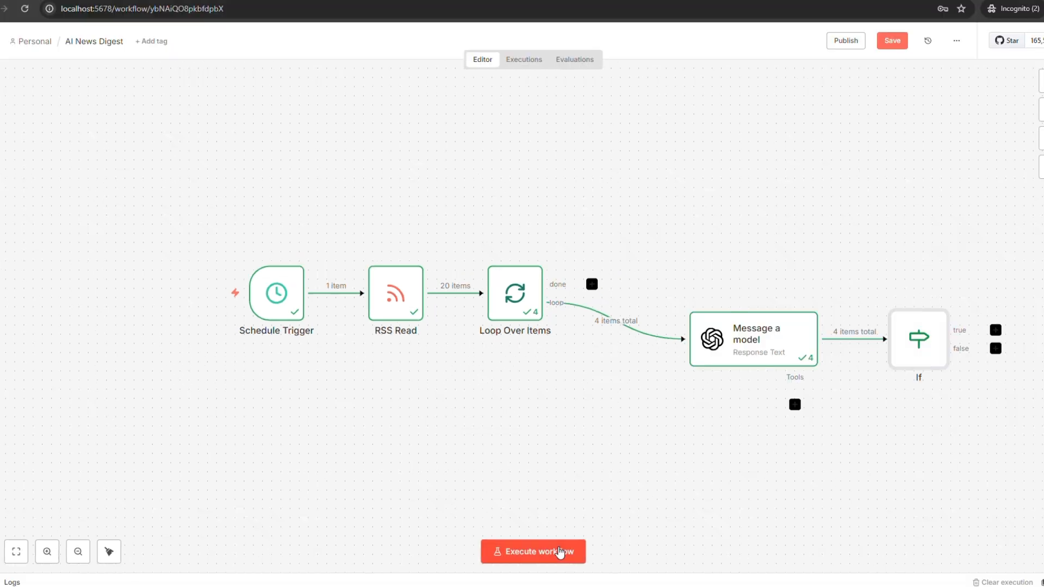
Run the whole workflow and briefly check the If node's settings.
{"action": "left_click", "coordinate": [558, 555]}
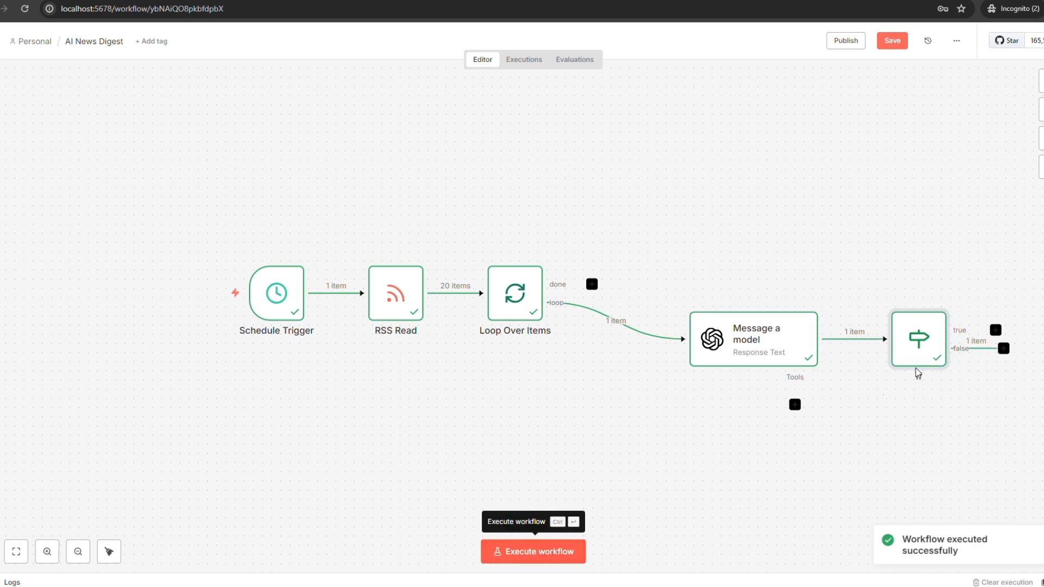
{"action": "double_click", "coordinate": [909, 355]}
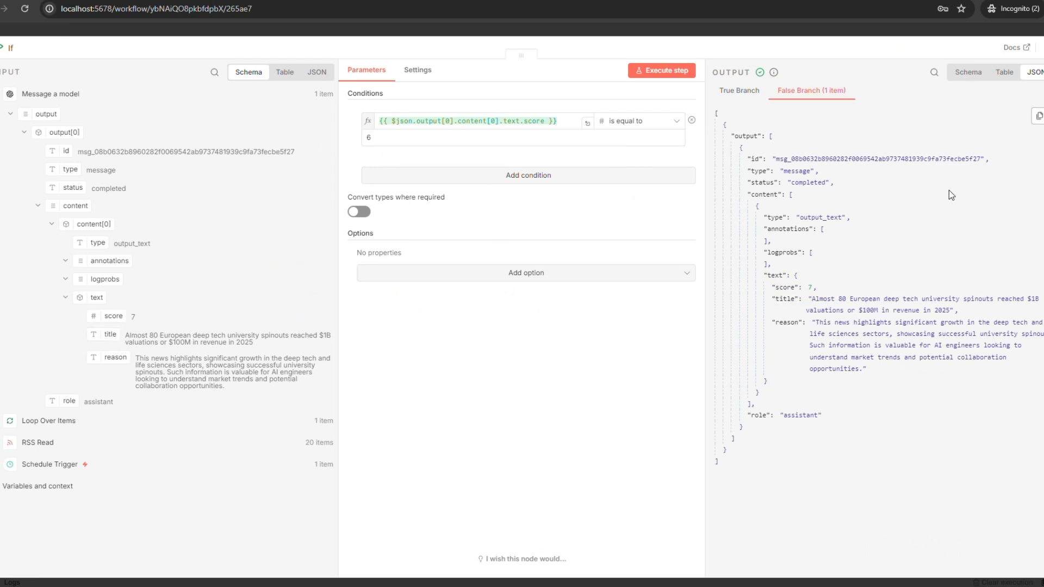
{"action": "key", "text": "Escape"}
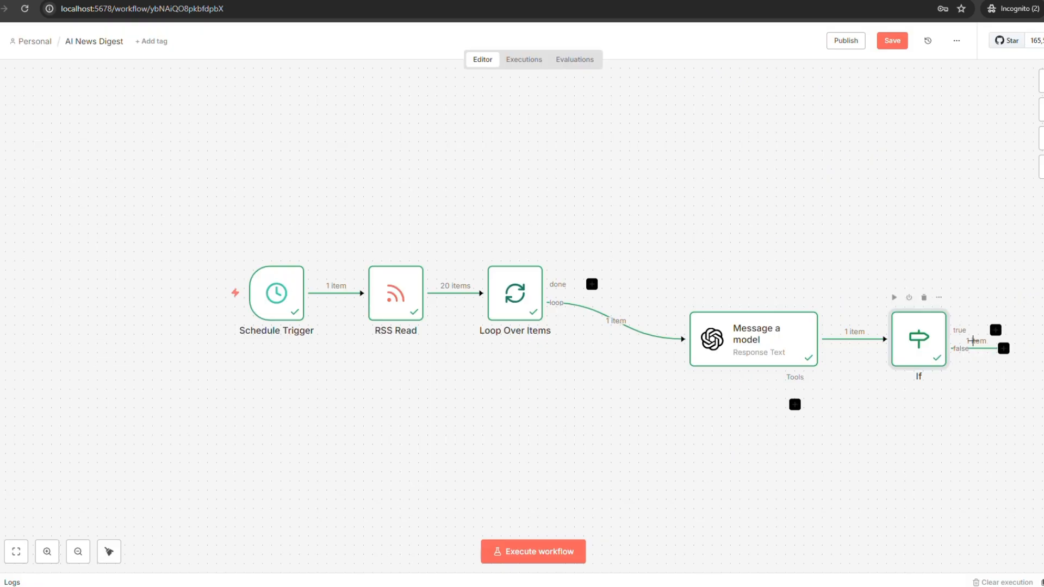
Change the If condition to pass only articles with score greater than 6.
{"action": "double_click", "coordinate": [919, 339]}
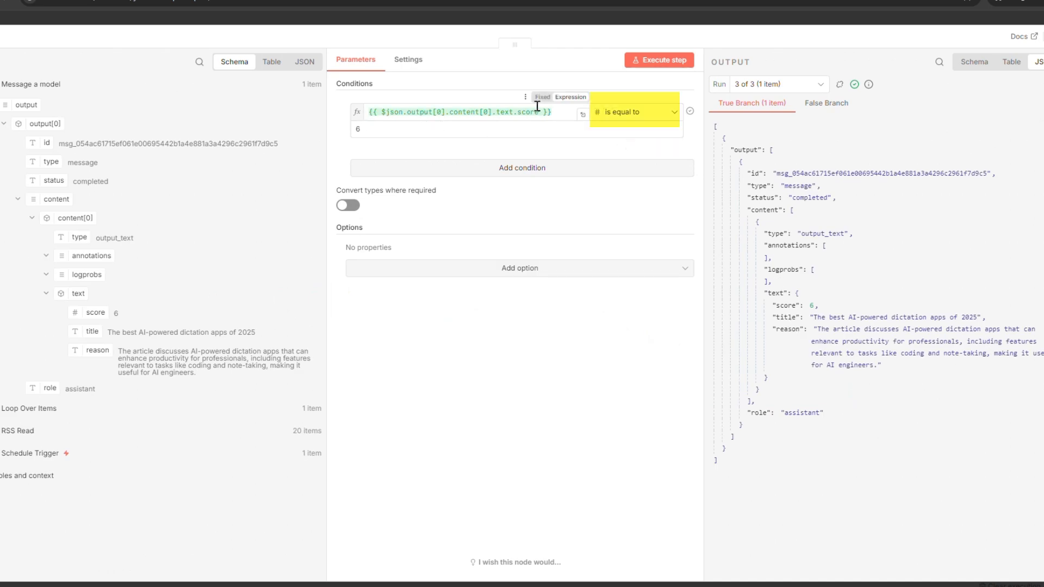
{"action": "left_click", "coordinate": [633, 116]}
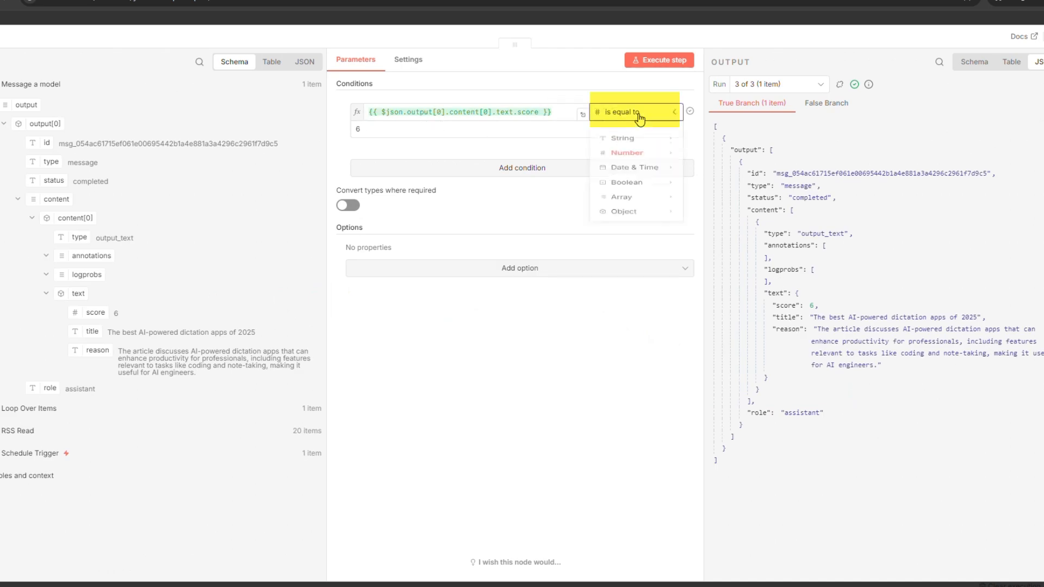
{"action": "mouse_move", "coordinate": [640, 213]}
{"action": "mouse_move", "coordinate": [632, 166]}
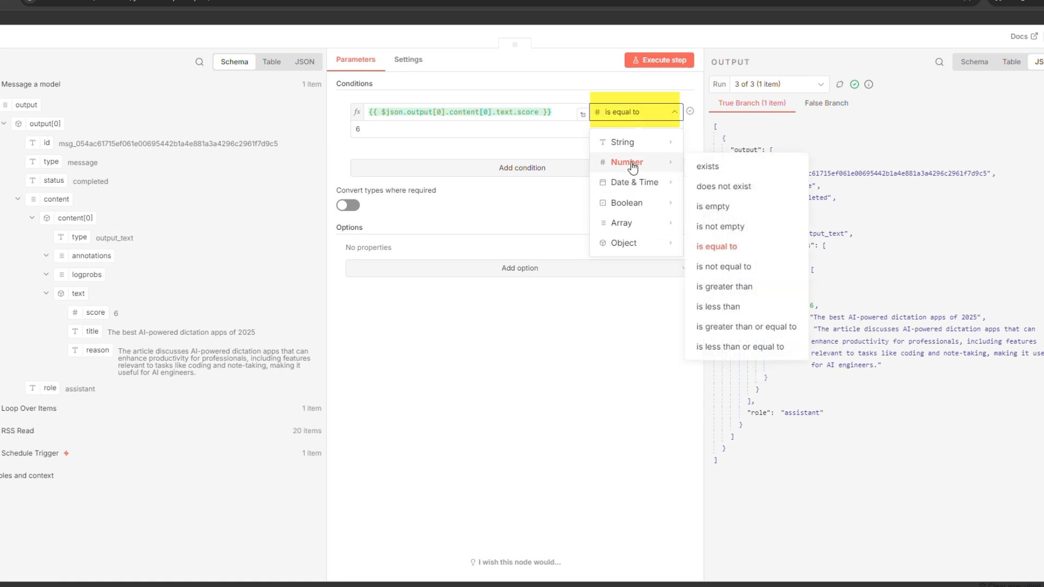
{"action": "left_click", "coordinate": [714, 286]}
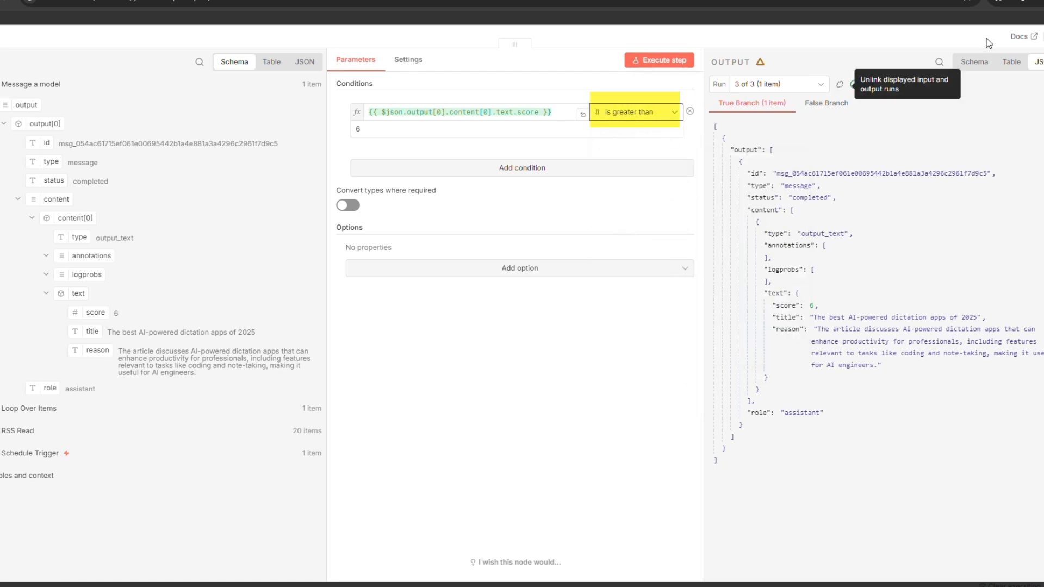
{"action": "key", "text": "Escape"}
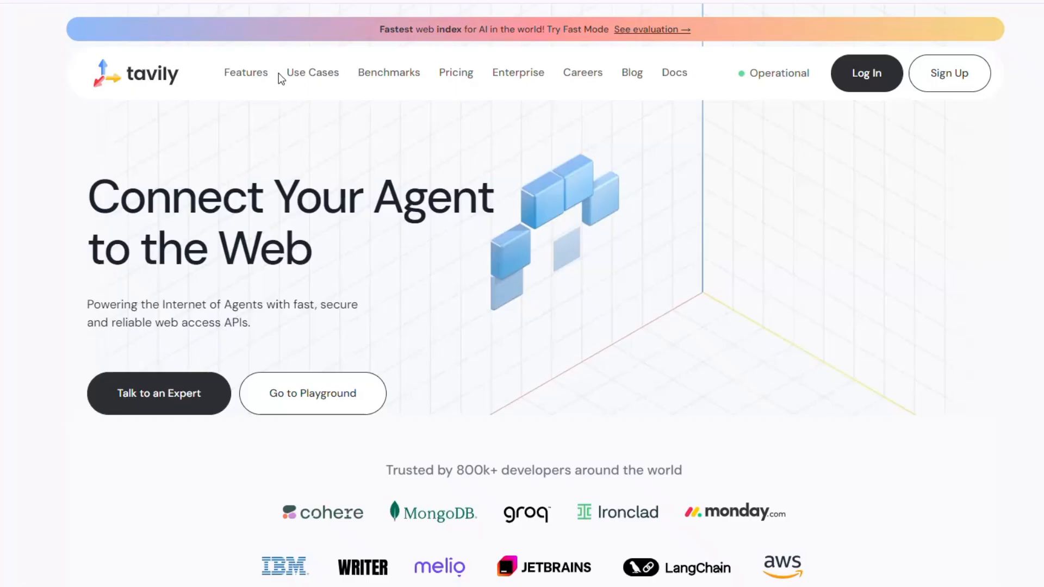
Browse Tavily's Features and Use Cases down to Community projects like gpt-researcher and morphic.
{"action": "left_click", "coordinate": [257, 76]}
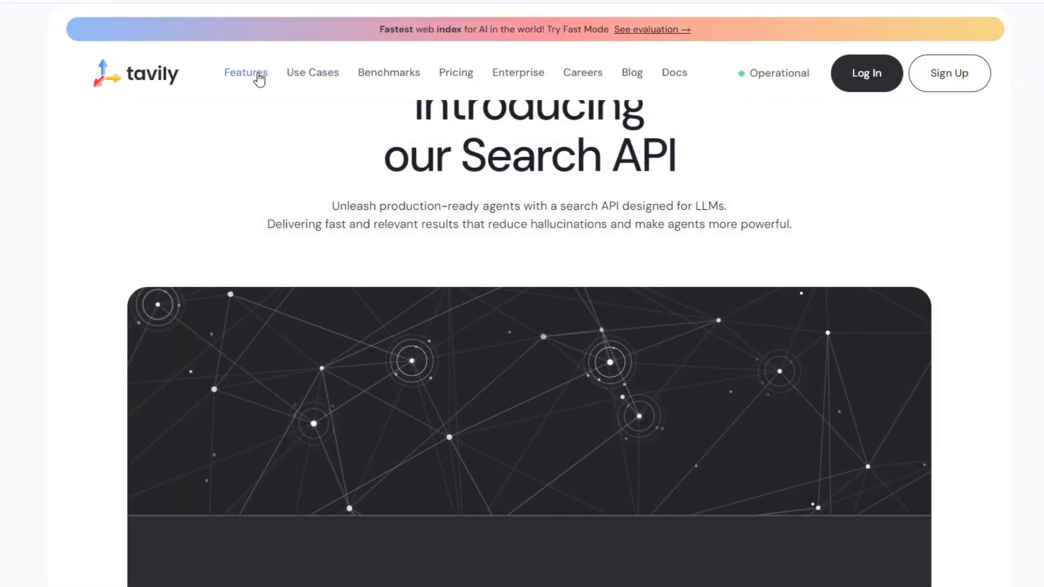
{"action": "scroll", "coordinate": [260, 79], "scroll_direction": "down", "scroll_amount": 2}
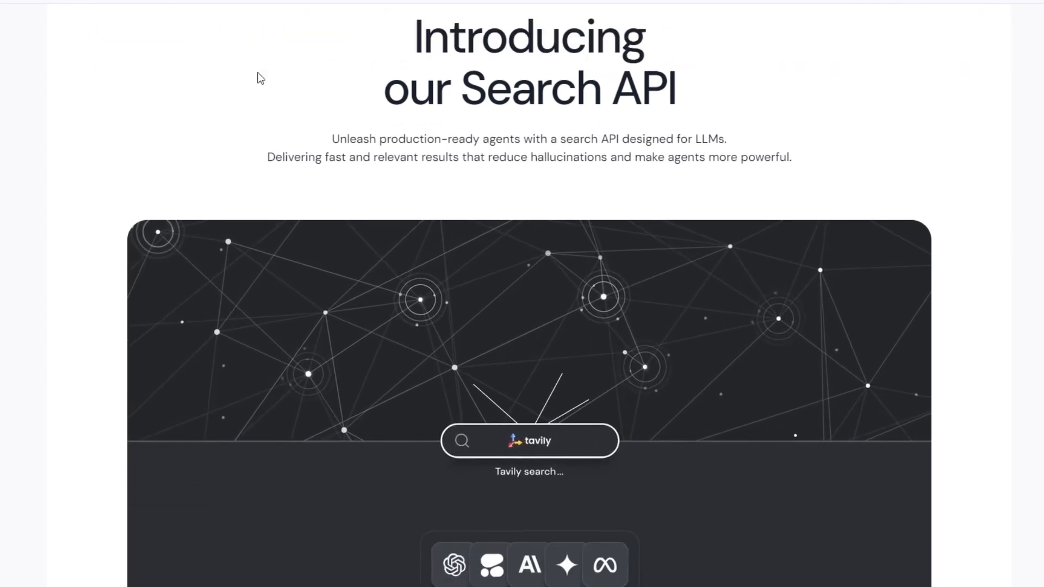
{"action": "scroll", "coordinate": [258, 73], "scroll_direction": "down", "scroll_amount": 1}
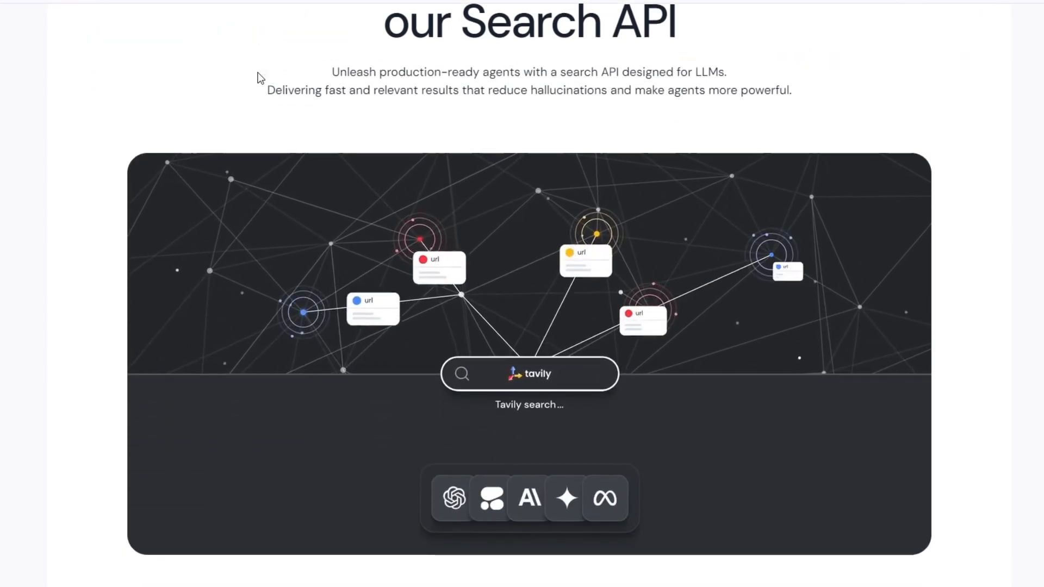
{"action": "scroll", "coordinate": [261, 76], "scroll_direction": "up", "scroll_amount": 3}
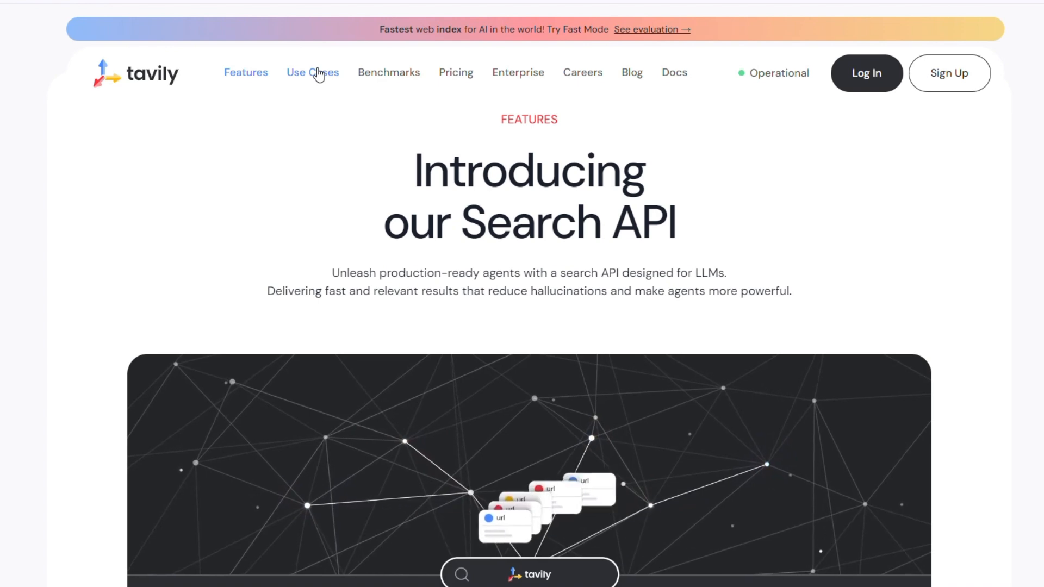
{"action": "left_click", "coordinate": [319, 72]}
{"action": "scroll", "coordinate": [308, 96], "scroll_direction": "down", "scroll_amount": 6}
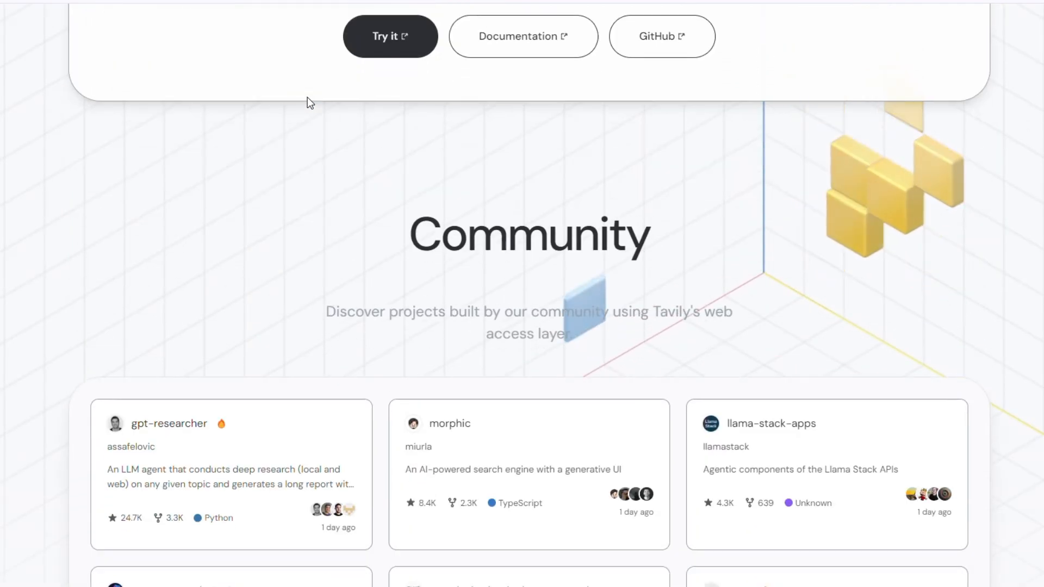
{"action": "scroll", "coordinate": [308, 97], "scroll_direction": "down", "scroll_amount": 2}
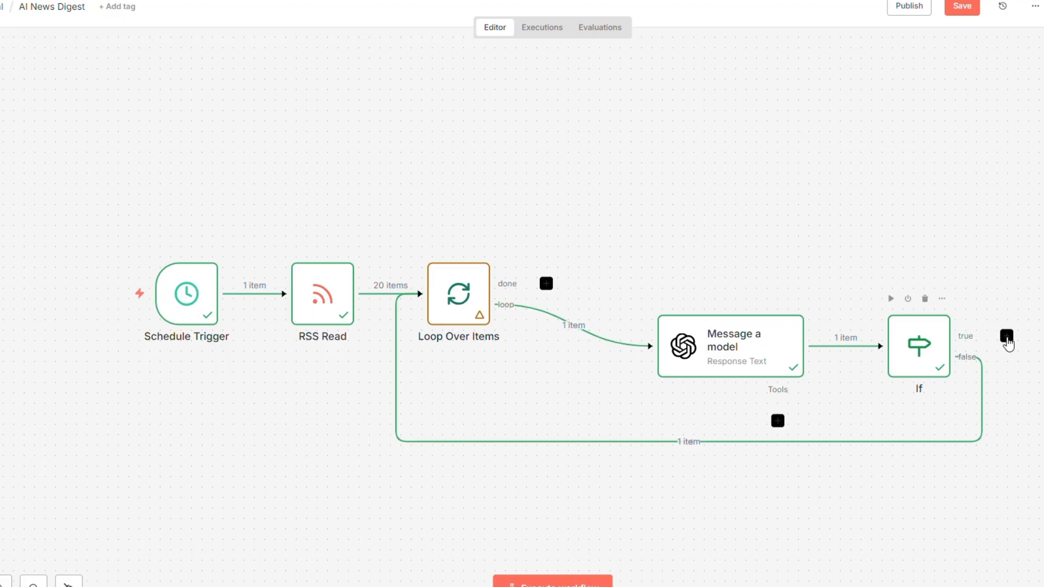
Add an HTTP Request node on the If node's true branch.
{"action": "left_click", "coordinate": [1007, 336]}
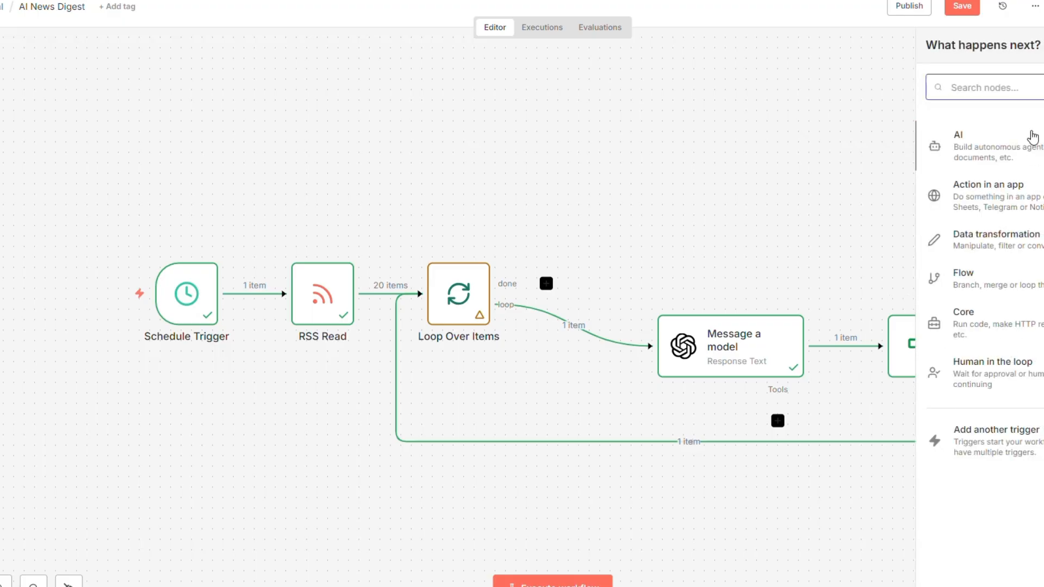
{"action": "type", "text": "http"}
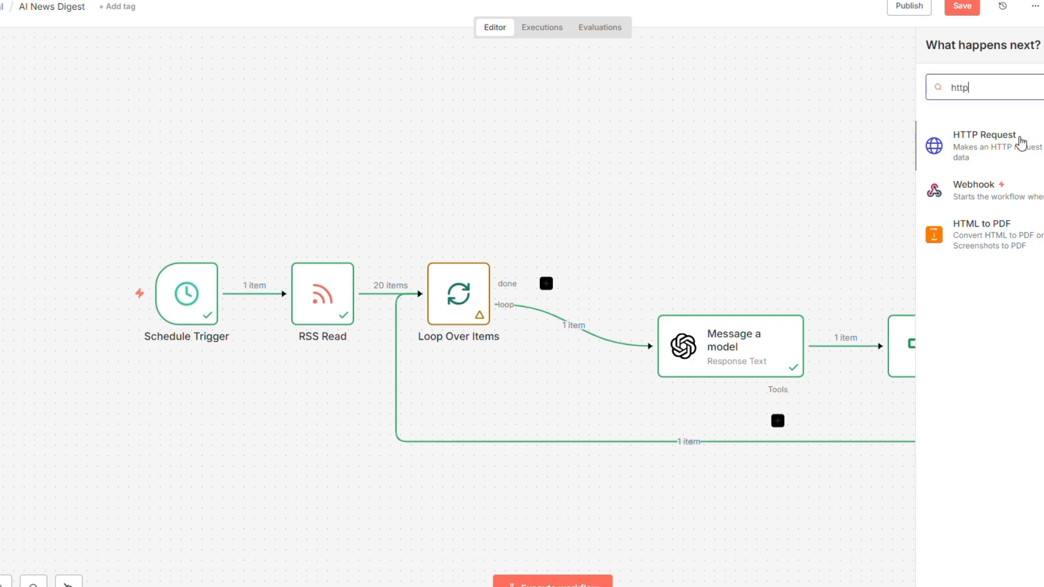
{"action": "left_click", "coordinate": [1029, 152]}
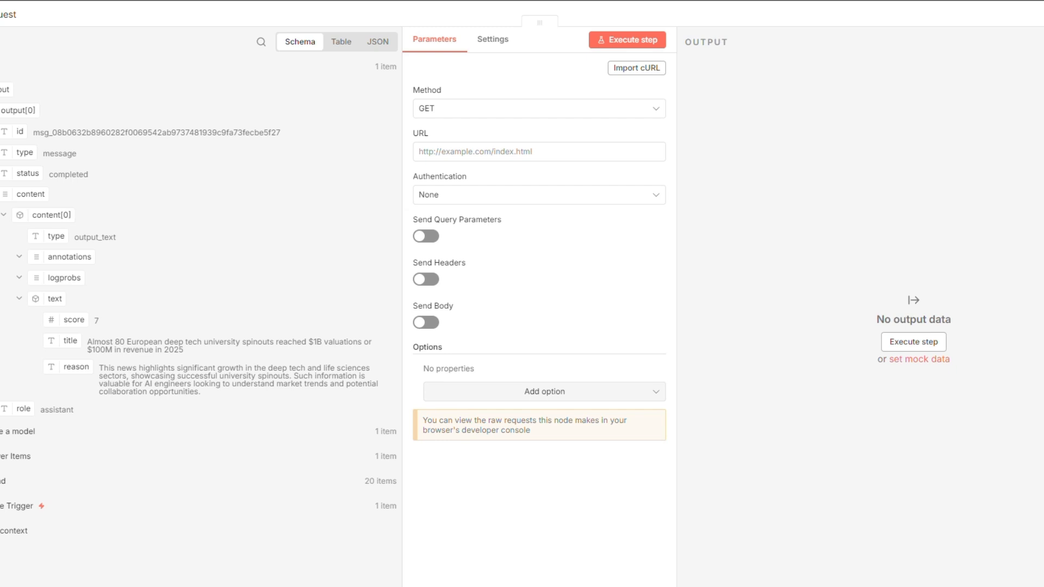
{"action": "left_click", "coordinate": [450, 109]}
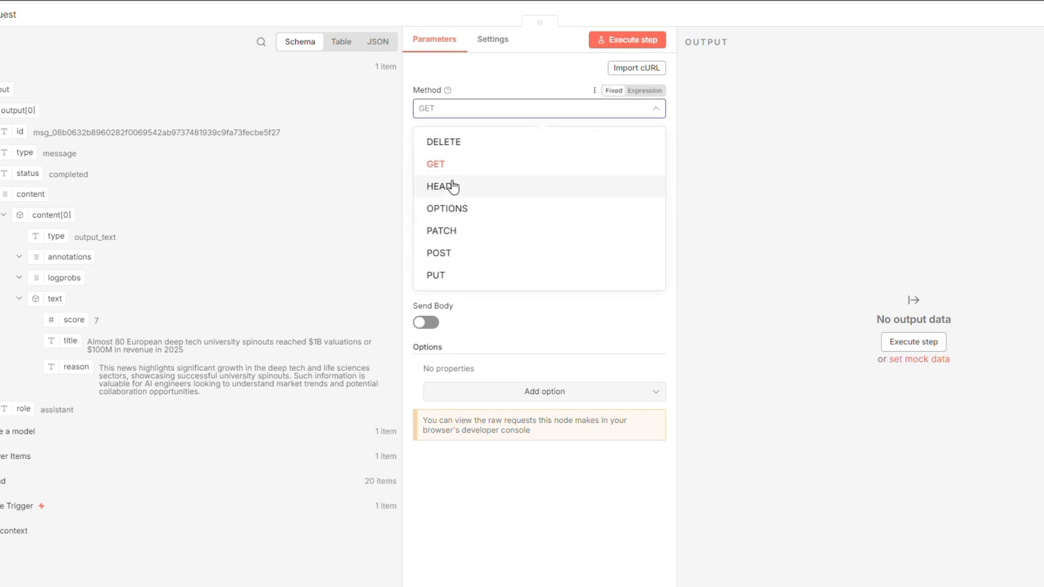
{"action": "left_click", "coordinate": [440, 253]}
{"action": "left_click", "coordinate": [443, 151]}
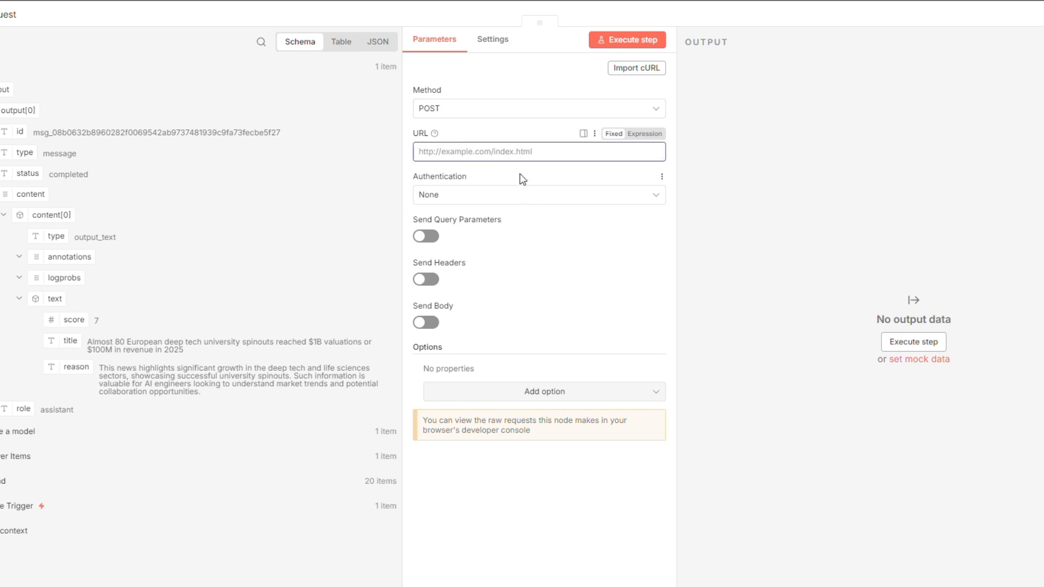
{"action": "left_click", "coordinate": [457, 155]}
{"action": "type", "text": "https://api.tavily.com/search"}
{"action": "left_click", "coordinate": [429, 324]}
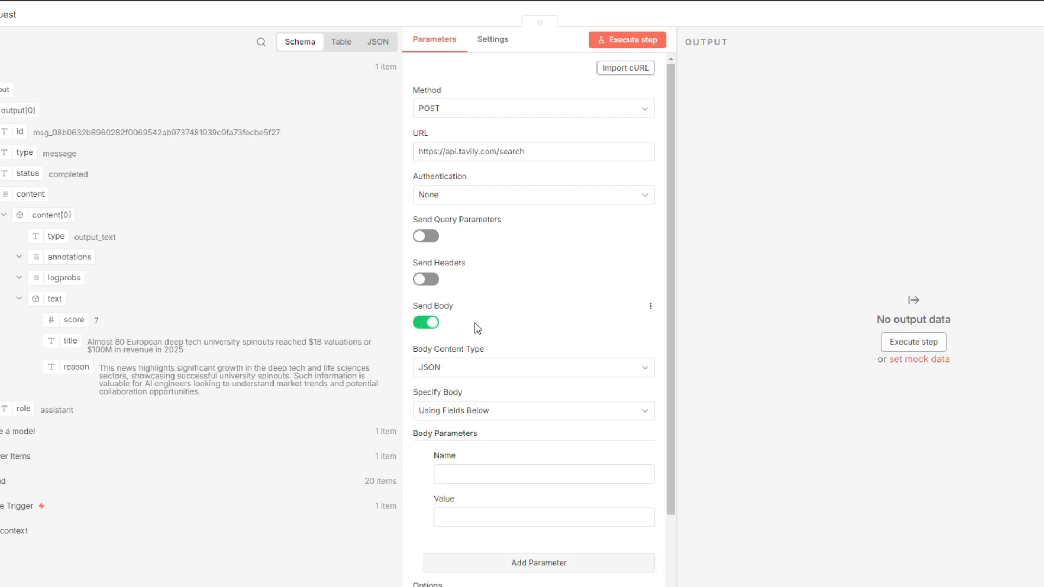
{"action": "scroll", "coordinate": [531, 326], "scroll_direction": "down", "scroll_amount": 2}
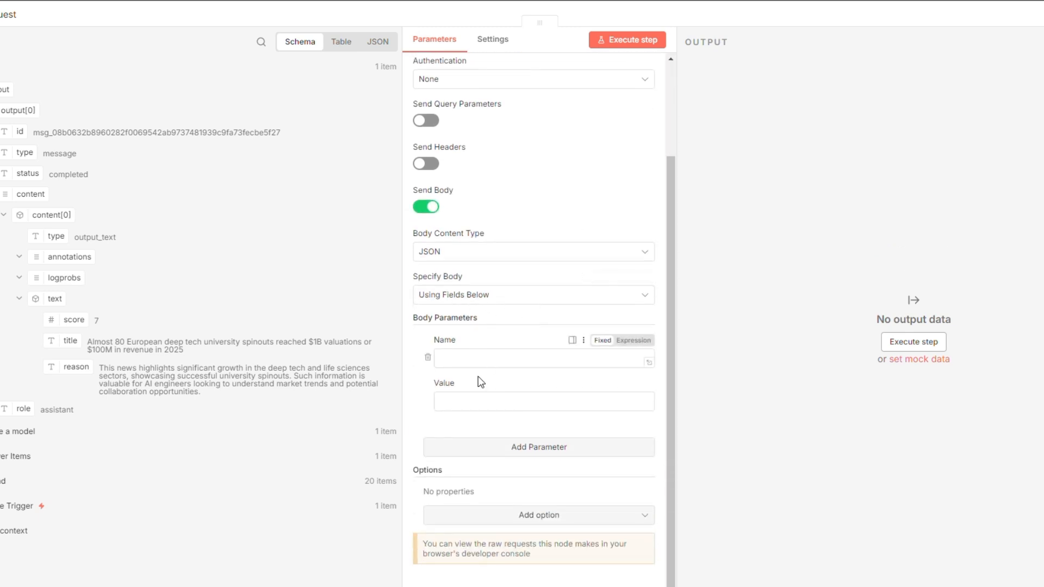
{"action": "left_click", "coordinate": [469, 361]}
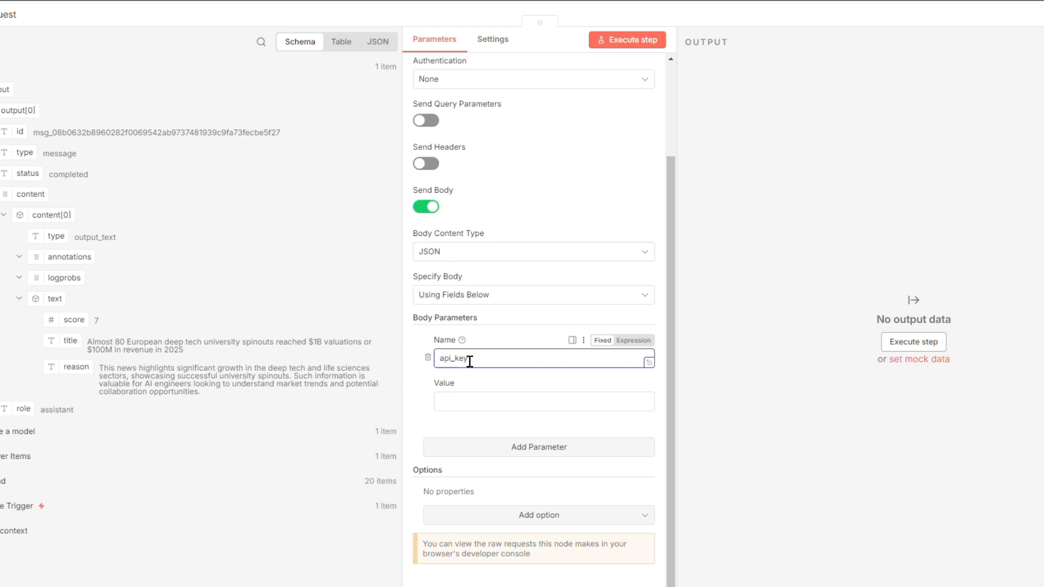
{"action": "left_click", "coordinate": [480, 403]}
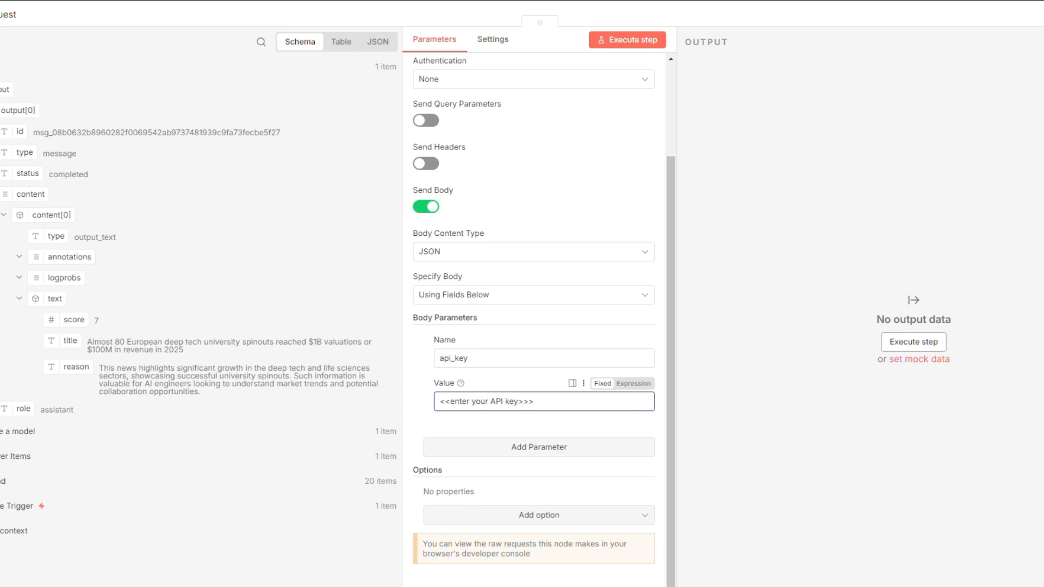
Add a query body parameter whose value is the article title.
{"action": "left_click", "coordinate": [530, 447]}
{"action": "scroll", "coordinate": [466, 362], "scroll_direction": "down", "scroll_amount": 2}
{"action": "left_click", "coordinate": [466, 359]}
{"action": "type", "text": "Query"}
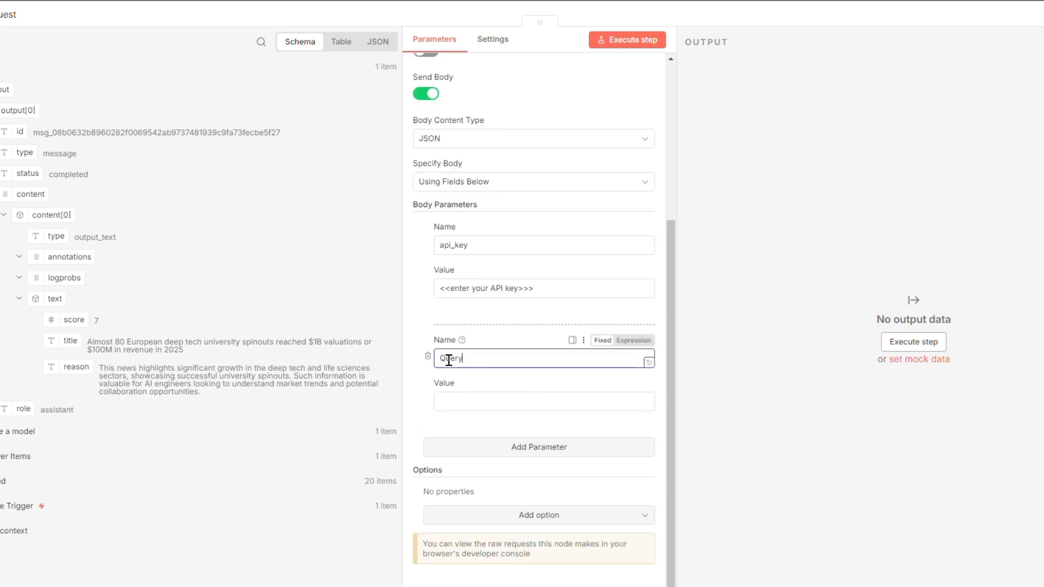
{"action": "key", "text": "Home"}
{"action": "left_click", "coordinate": [466, 401]}
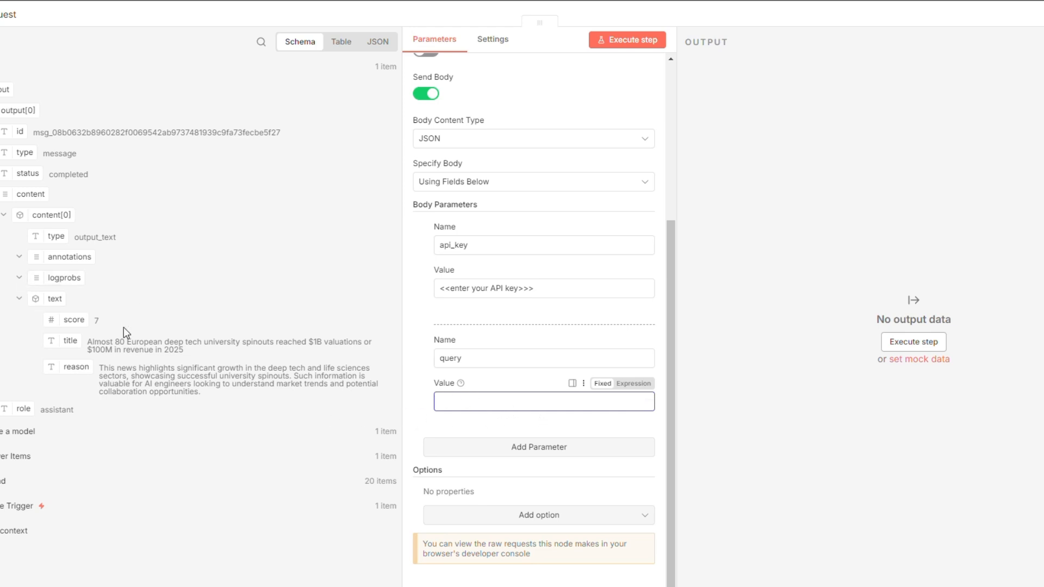
{"action": "left_click_drag", "start_coordinate": [69, 354], "coordinate": [468, 409]}
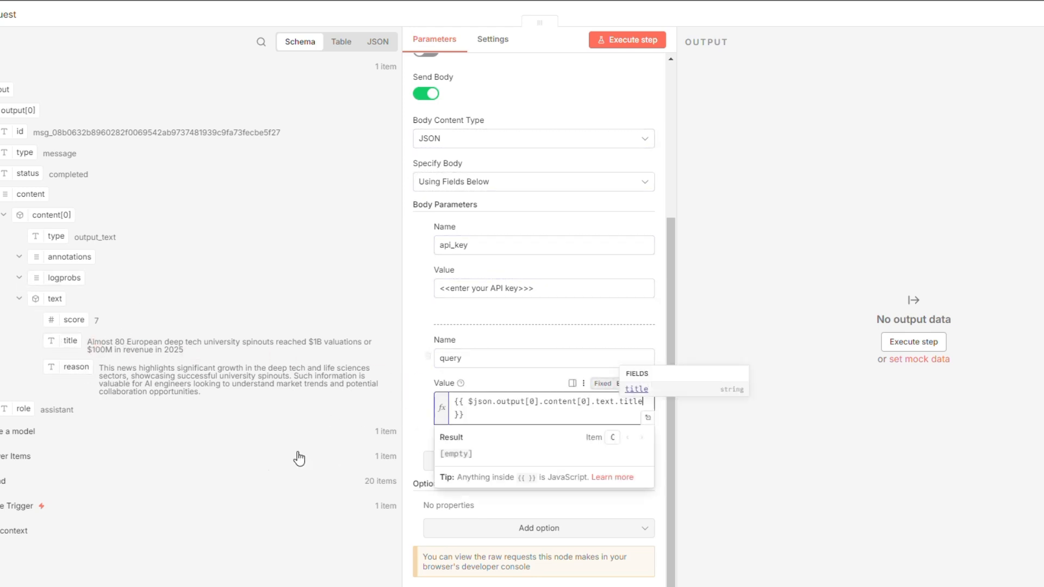
{"action": "left_click", "coordinate": [211, 468]}
Add include_answer set to basic and connect the output back to Loop Over Items.
{"action": "scroll", "coordinate": [512, 452], "scroll_direction": "down", "scroll_amount": 1}
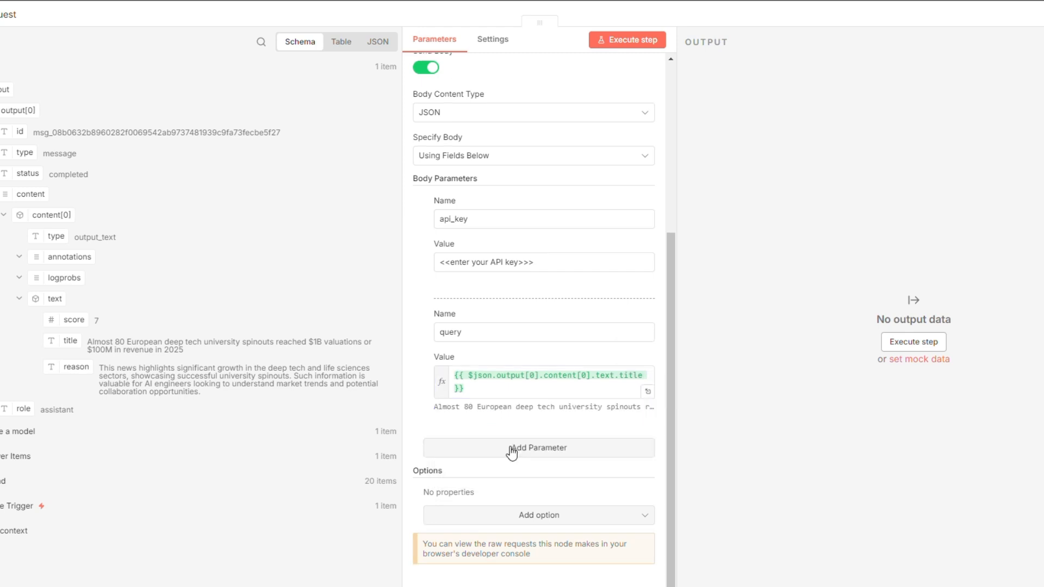
{"action": "left_click", "coordinate": [526, 457]}
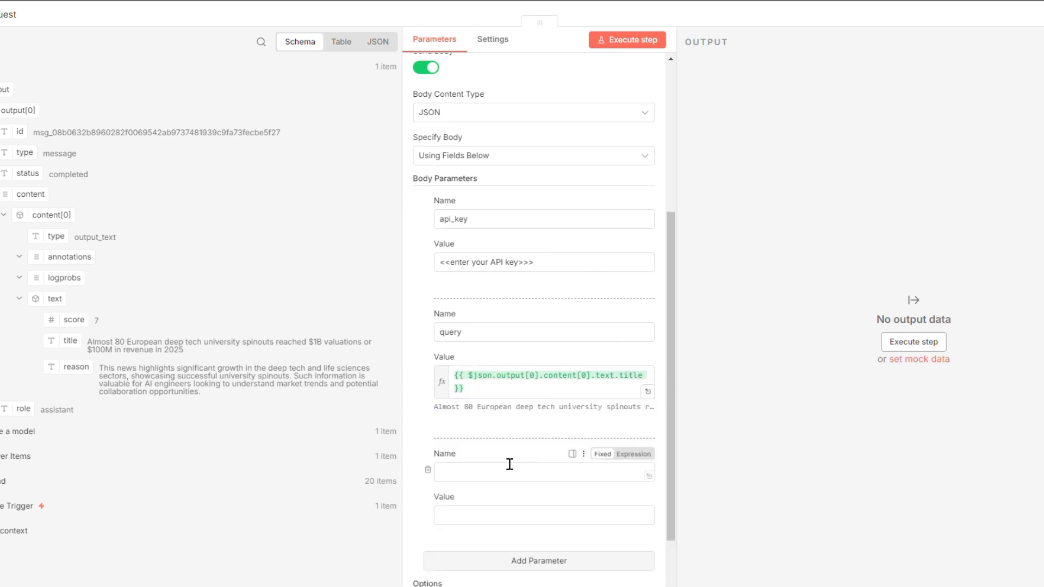
{"action": "left_click", "coordinate": [452, 473]}
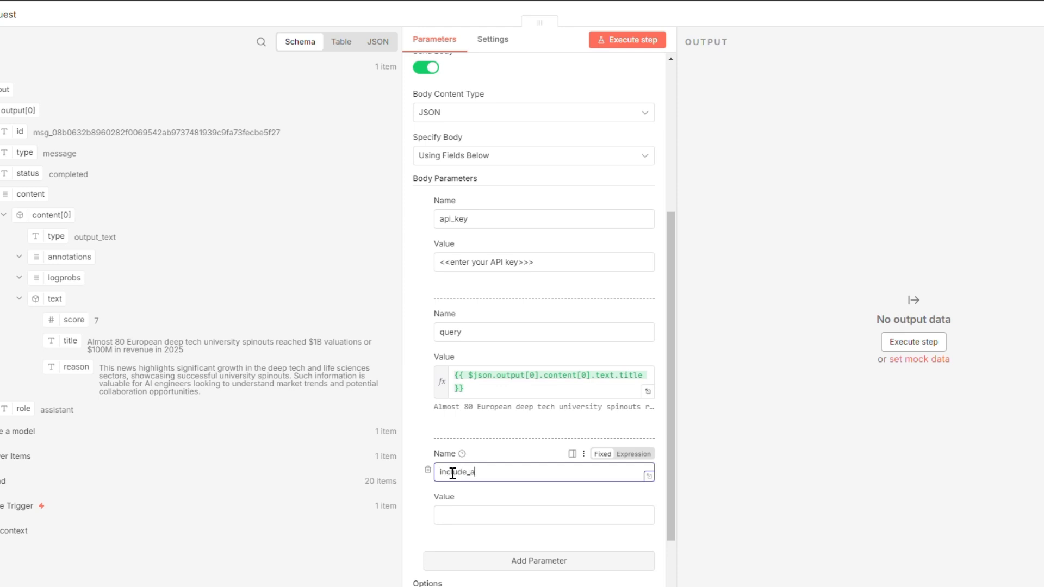
{"action": "left_click", "coordinate": [457, 516]}
{"action": "type", "text": "basic"}
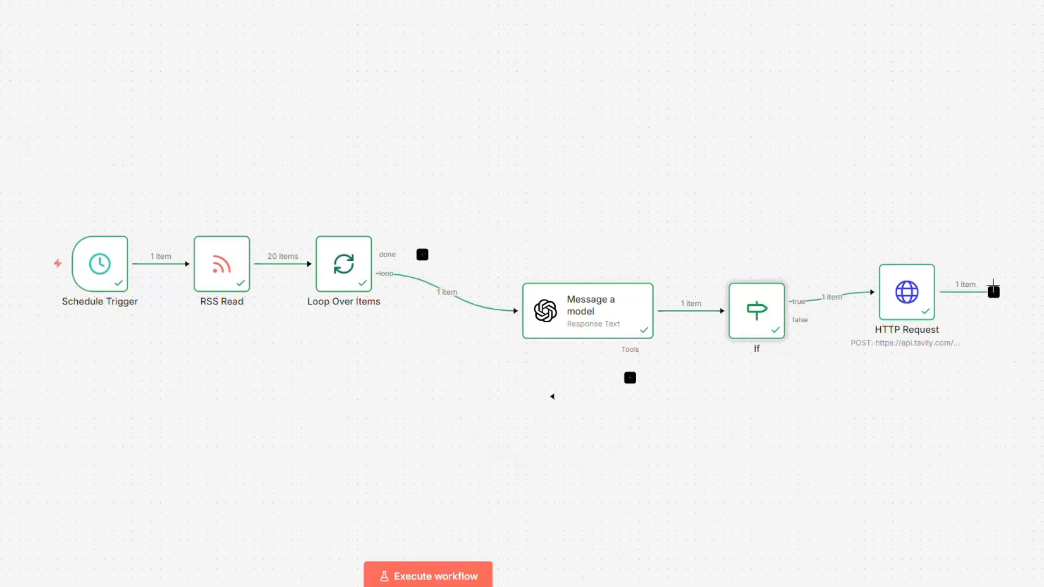
{"action": "left_click_drag", "start_coordinate": [993, 292], "coordinate": [305, 271]}
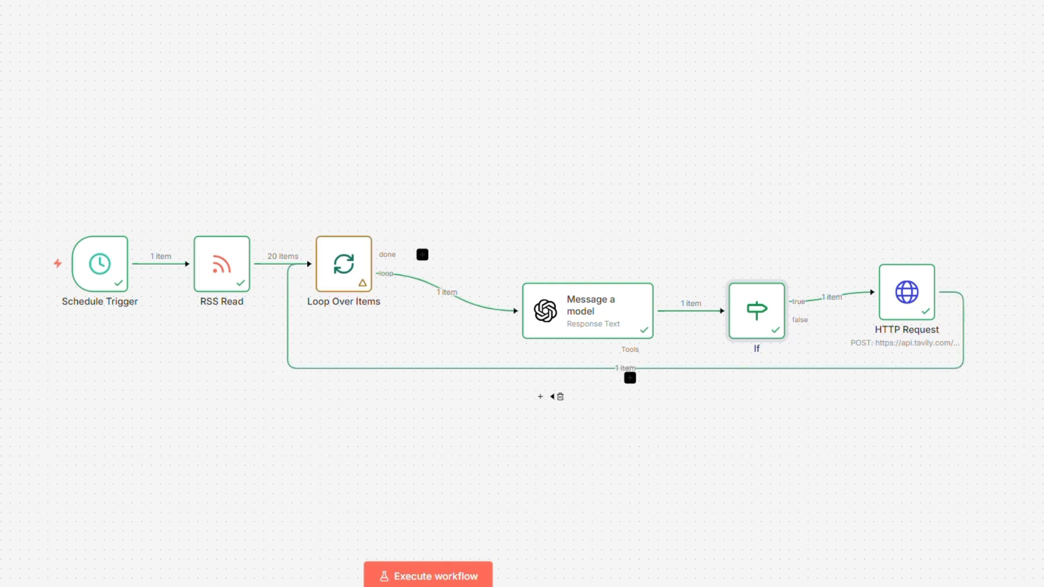
Run the workflow and inspect the HTTP Request node's first-run Tavily results.
{"action": "key", "text": "ctrl+Return"}
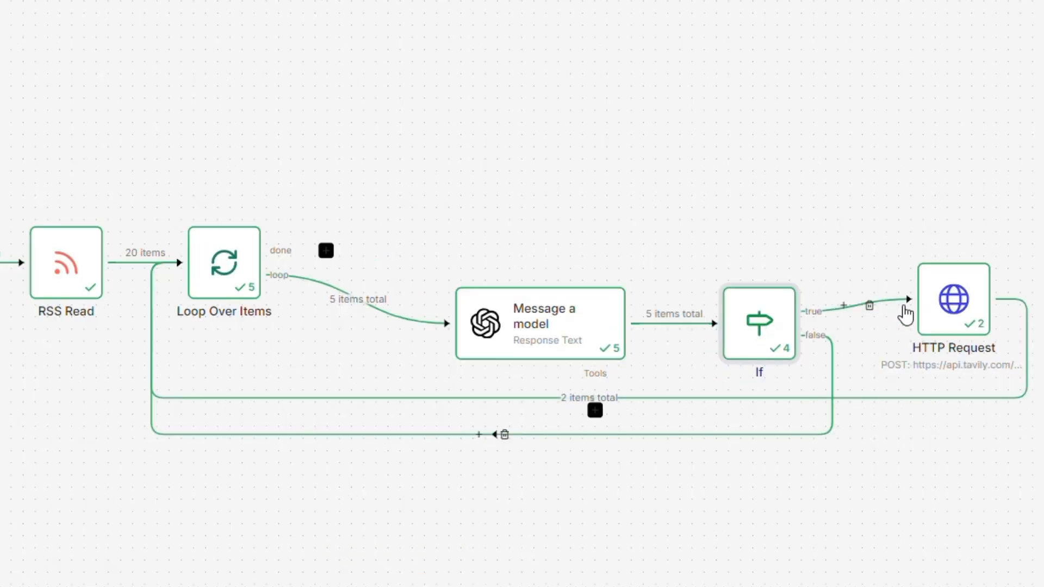
{"action": "double_click", "coordinate": [941, 293]}
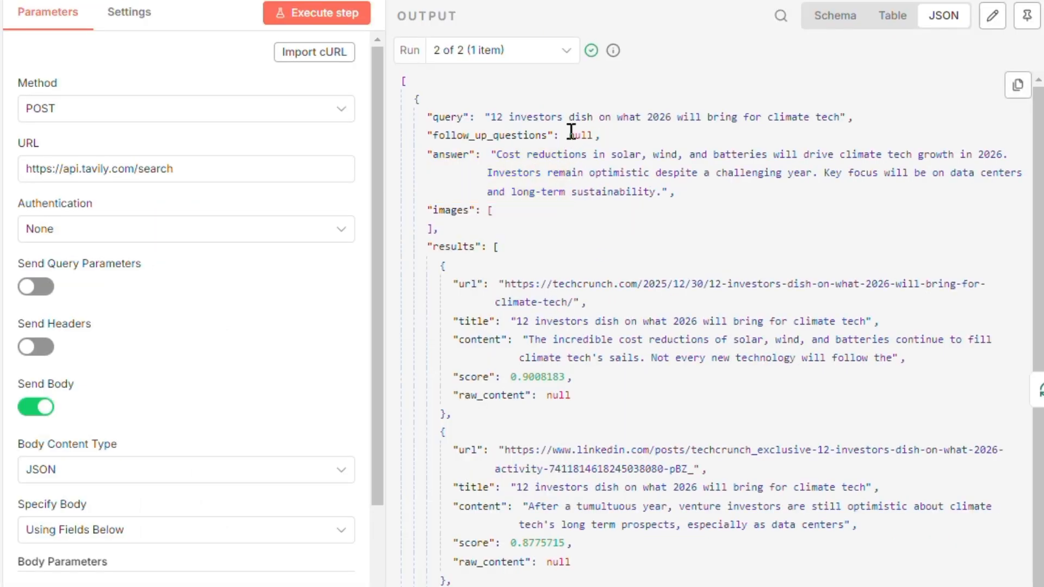
{"action": "left_click", "coordinate": [563, 51]}
{"action": "left_click", "coordinate": [491, 100]}
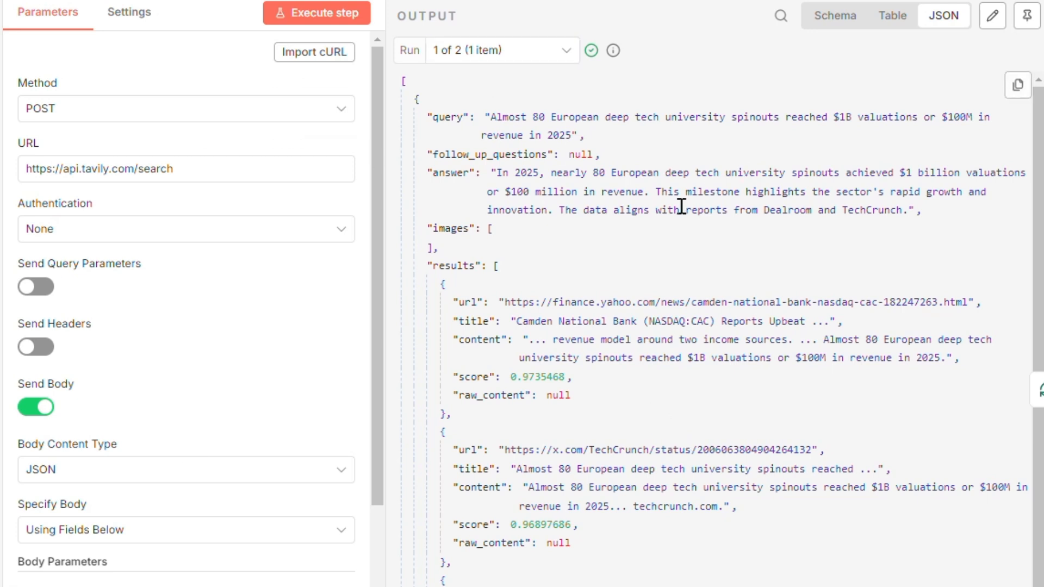
{"action": "left_click_drag", "start_coordinate": [509, 118], "coordinate": [856, 120]}
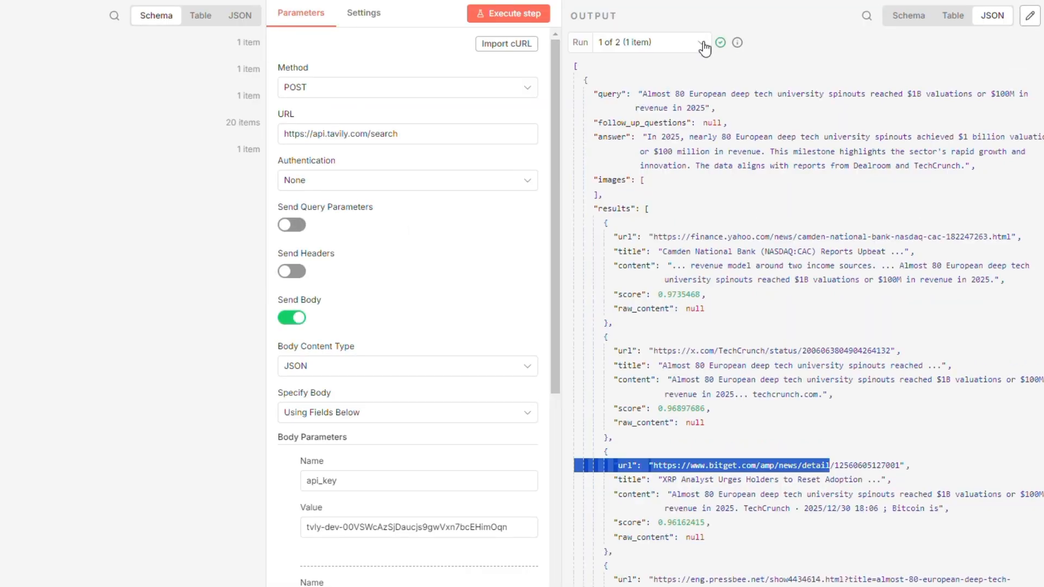
Review the second run's Tavily answer and scored source results.
{"action": "left_click", "coordinate": [566, 50]}
{"action": "left_click", "coordinate": [503, 126]}
{"action": "scroll", "coordinate": [739, 292], "scroll_direction": "down", "scroll_amount": 4}
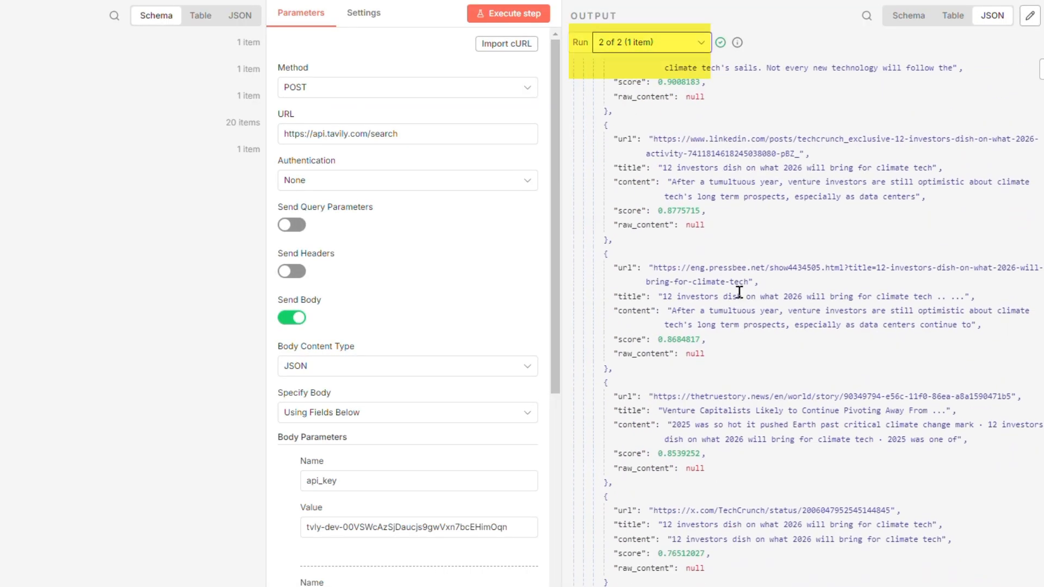
{"action": "scroll", "coordinate": [748, 326], "scroll_direction": "up", "scroll_amount": 6}
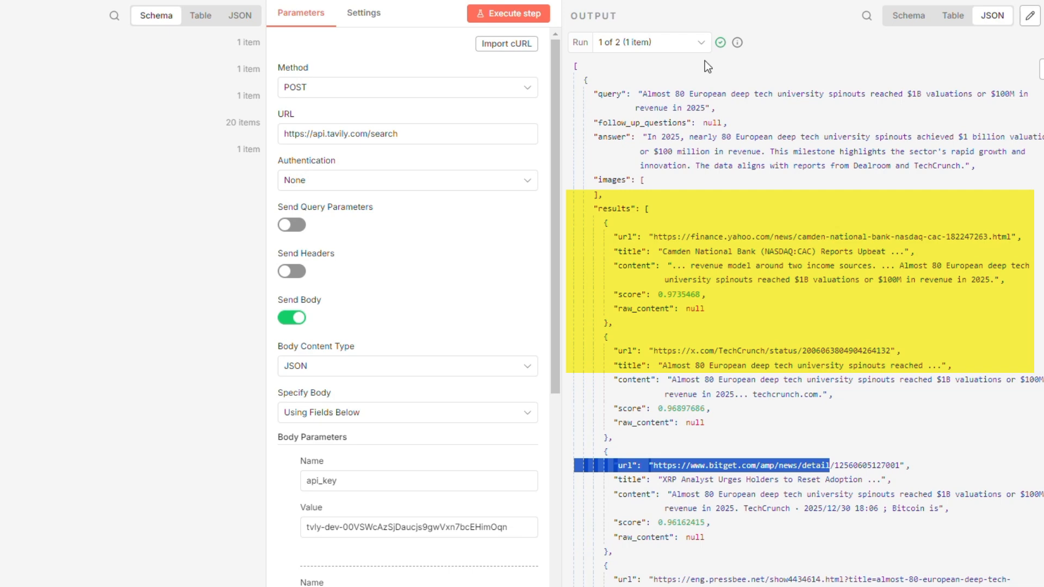
{"action": "left_click", "coordinate": [701, 43]}
{"action": "left_click", "coordinate": [641, 98]}
{"action": "scroll", "coordinate": [741, 297], "scroll_direction": "down", "scroll_amount": 5}
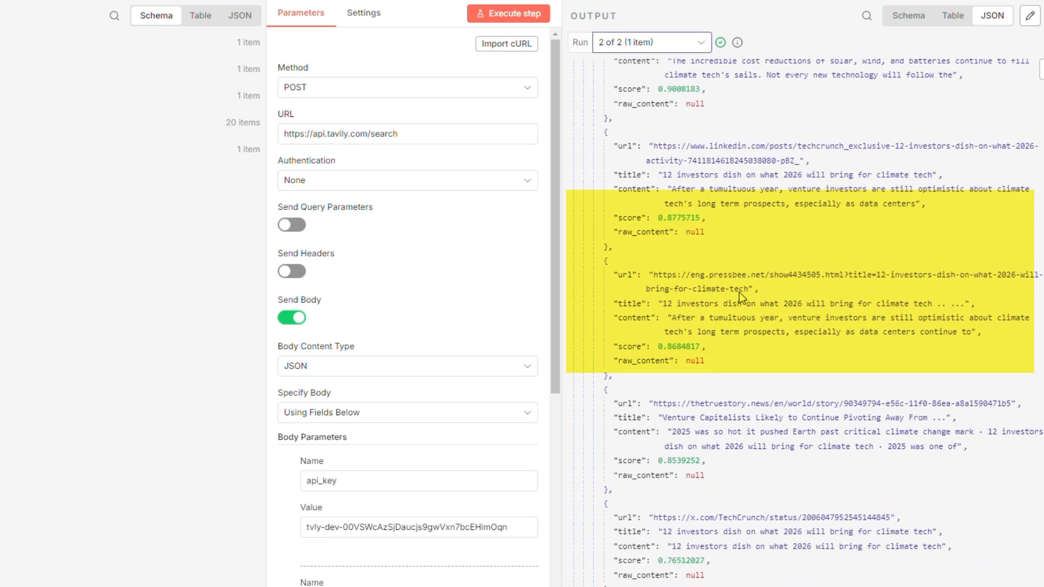
{"action": "scroll", "coordinate": [751, 344], "scroll_direction": "up", "scroll_amount": 5}
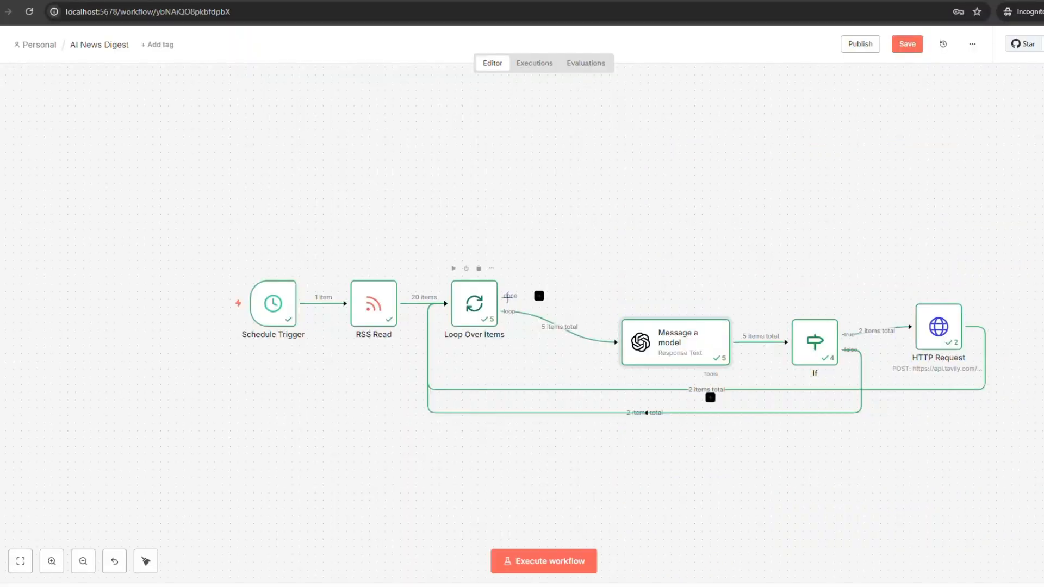
Add a Code in JavaScript node after Loop Over Items' done output.
{"action": "left_click", "coordinate": [539, 296]}
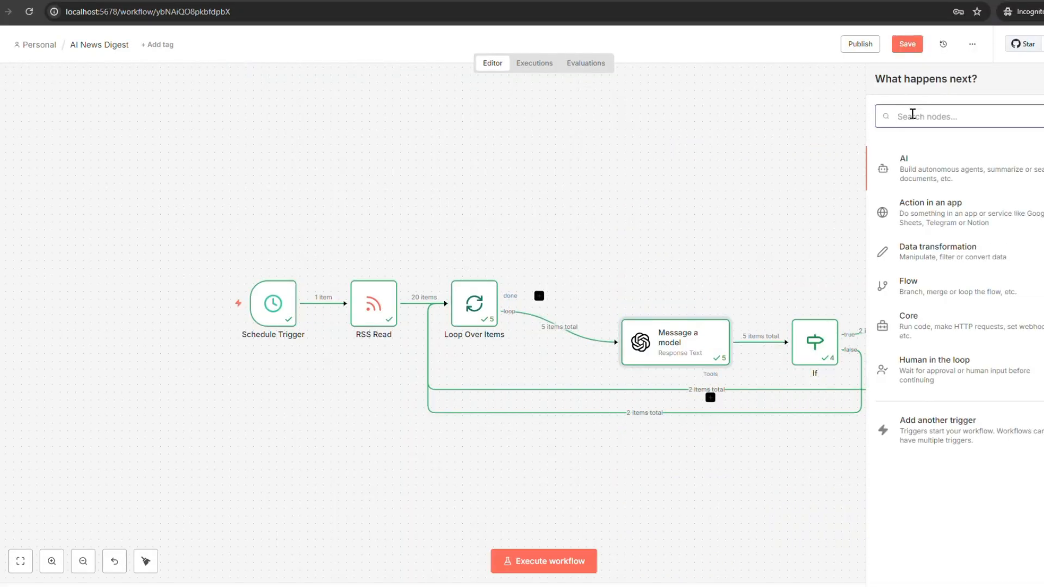
{"action": "type", "text": "code"}
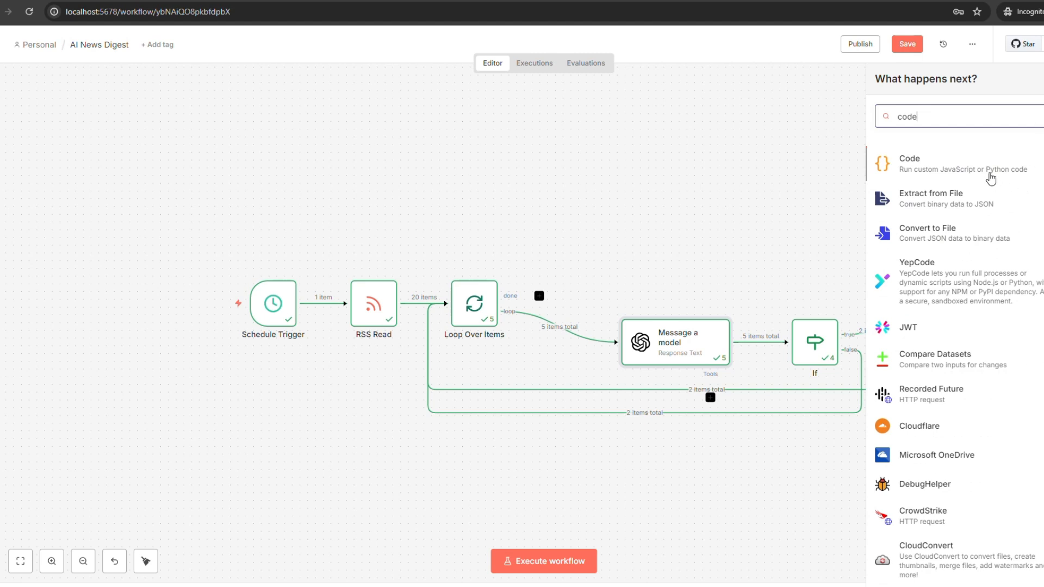
{"action": "left_click", "coordinate": [980, 167]}
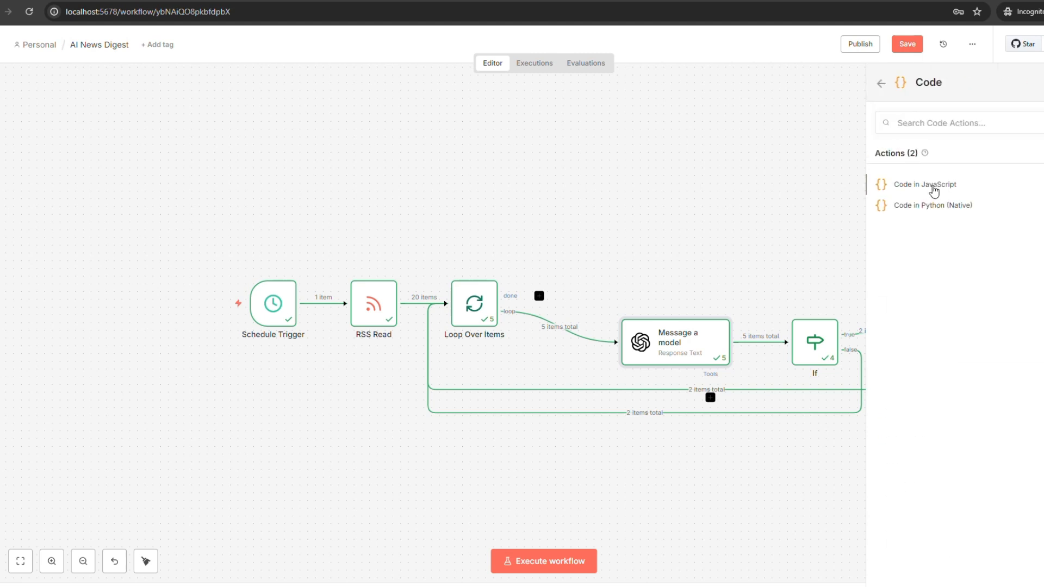
{"action": "left_click", "coordinate": [933, 192]}
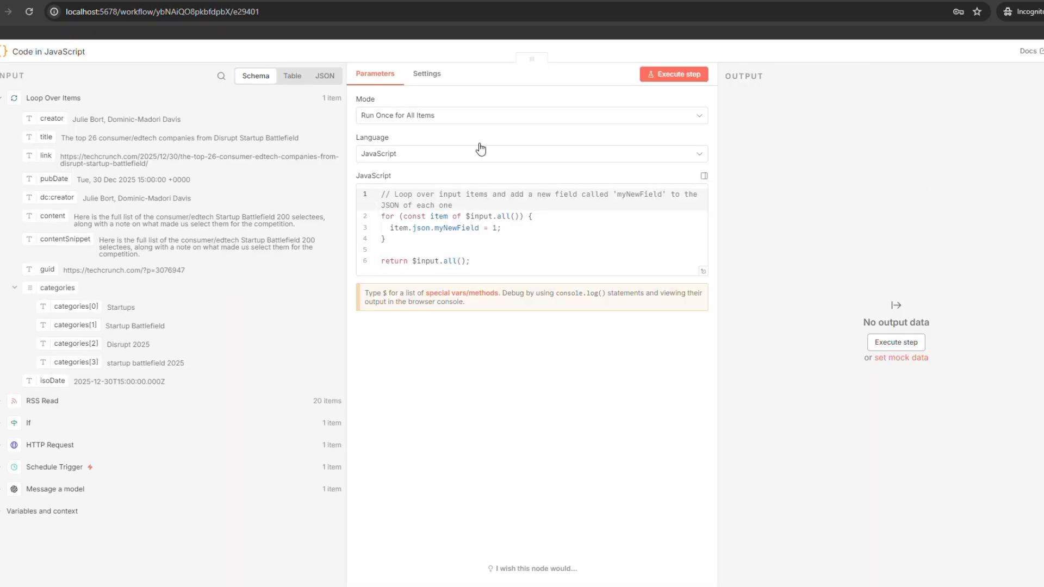
Keep Mode as Run Once for All Items and replace the sample code with the digest script.
{"action": "left_click", "coordinate": [466, 120]}
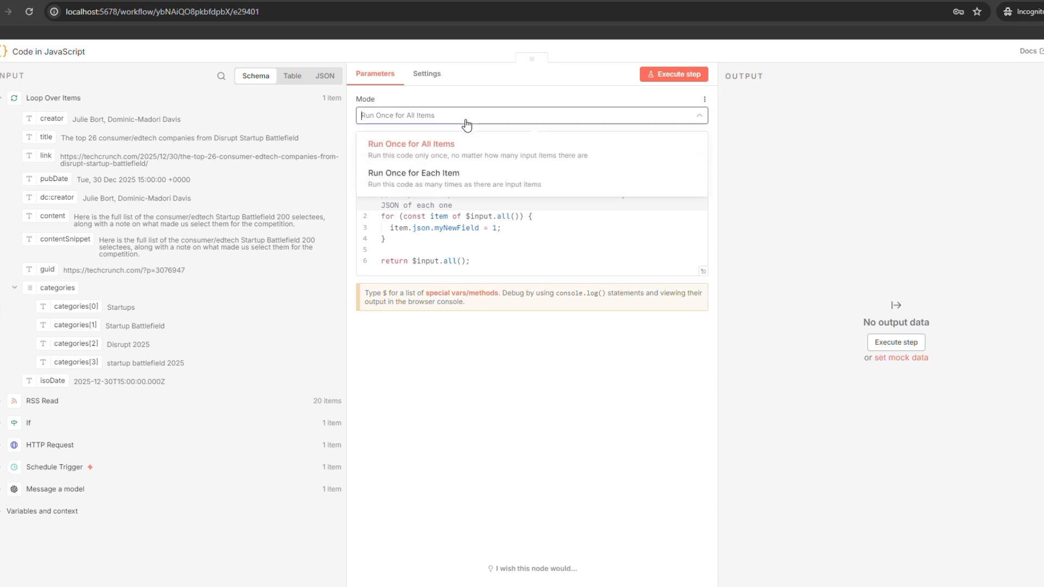
{"action": "left_click", "coordinate": [444, 145]}
{"action": "left_click", "coordinate": [474, 253]}
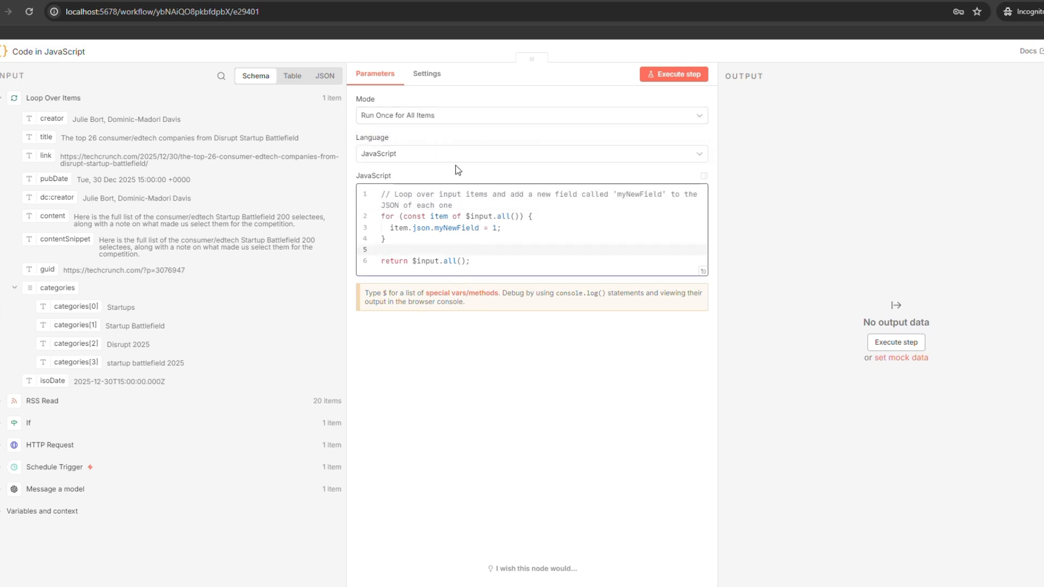
{"action": "key", "text": "ctrl+a"}
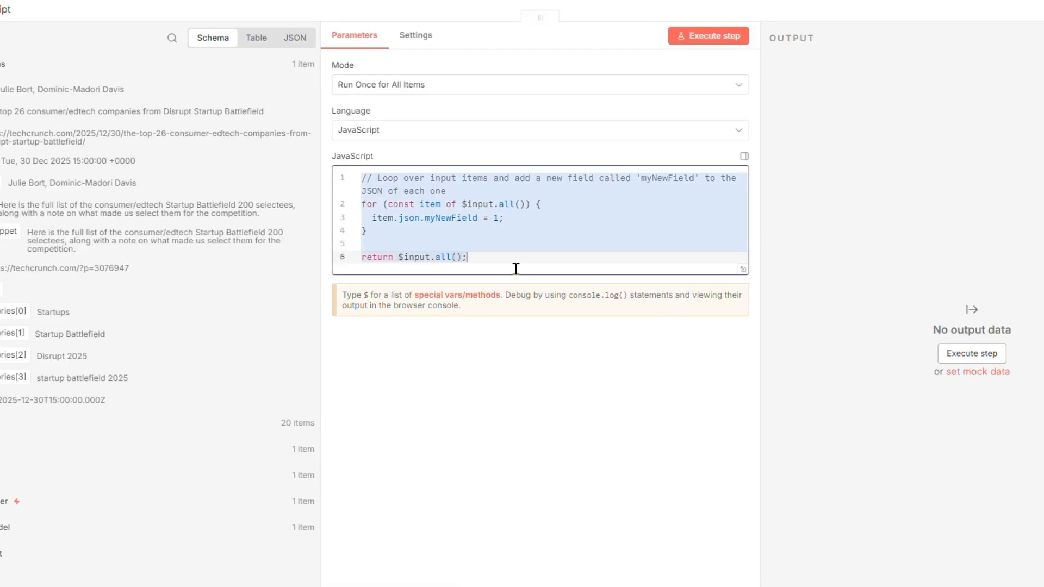
{"action": "key", "text": "ctrl+v"}
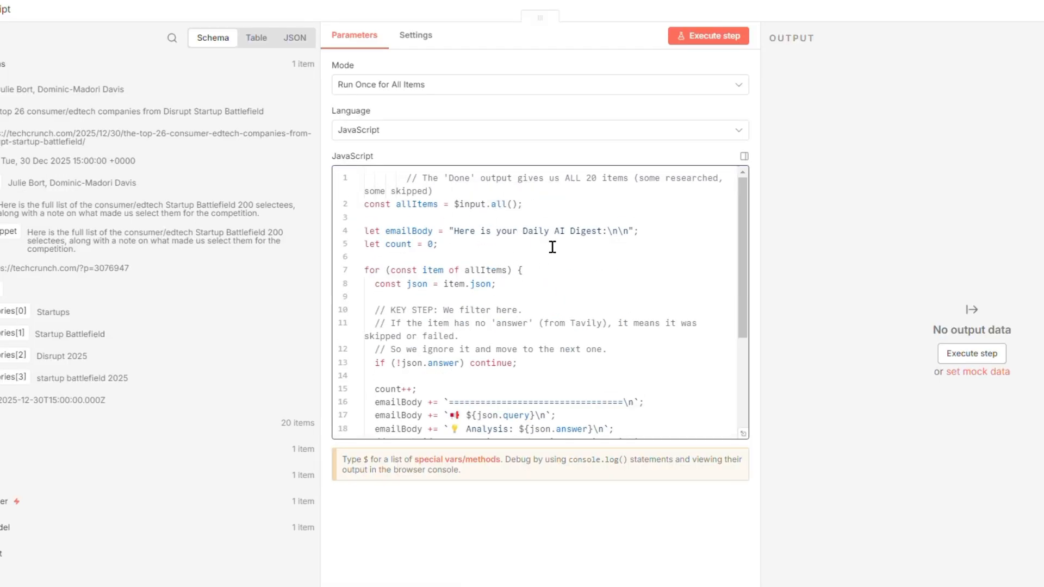
Review the script's query, answer and source link lines, then return to the canvas.
{"action": "scroll", "coordinate": [439, 301], "scroll_direction": "down", "scroll_amount": 2}
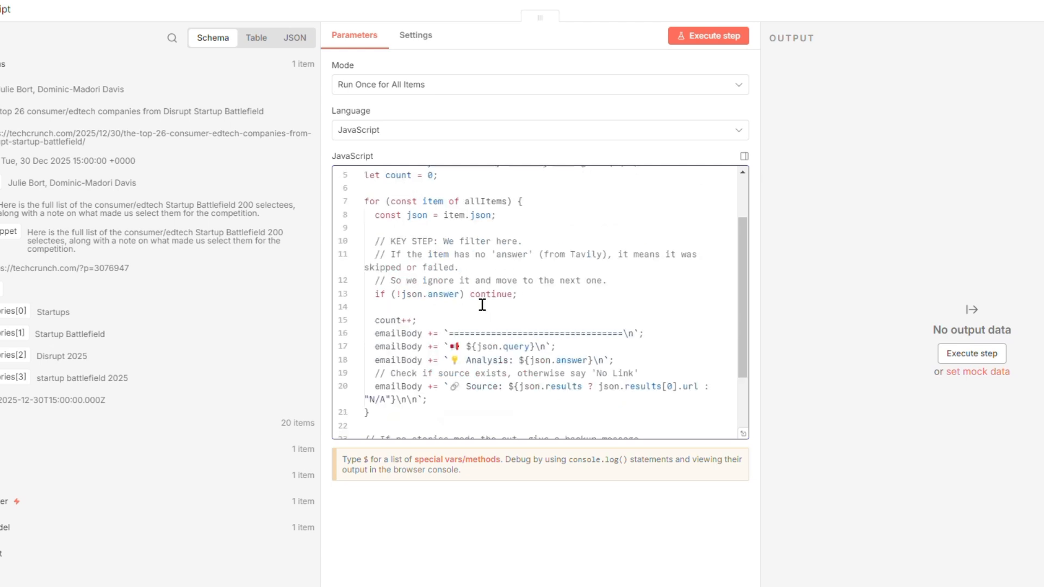
{"action": "left_click_drag", "start_coordinate": [519, 294], "coordinate": [361, 299]}
{"action": "scroll", "coordinate": [517, 295], "scroll_direction": "down", "scroll_amount": 2}
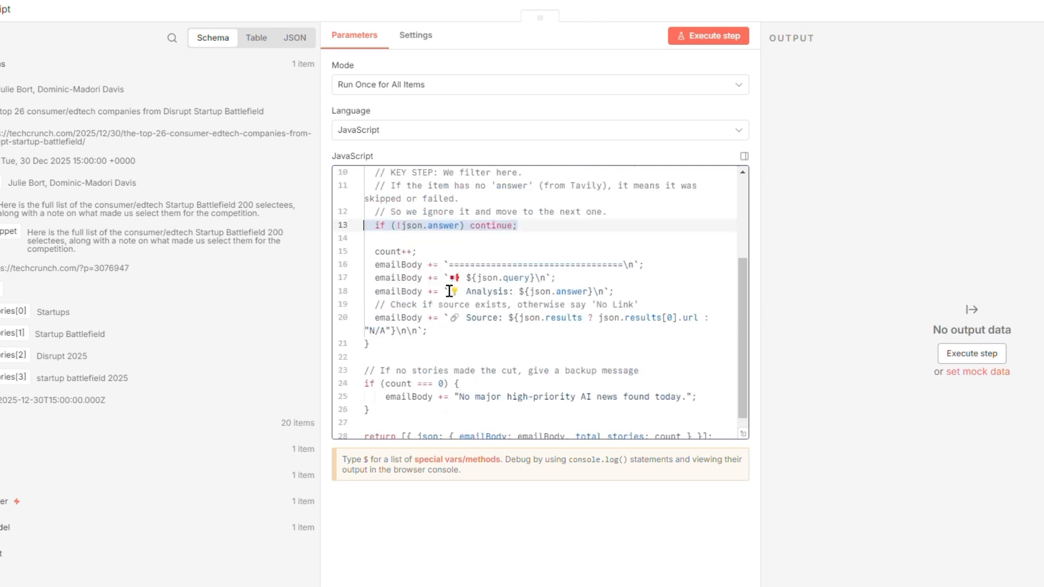
{"action": "left_click", "coordinate": [501, 278]}
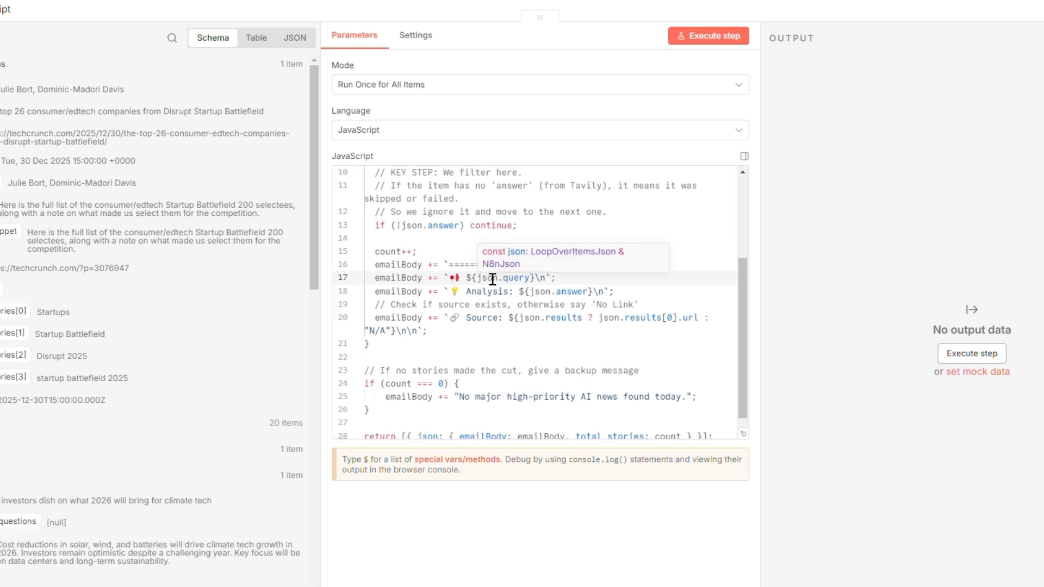
{"action": "scroll", "coordinate": [64, 506], "scroll_direction": "down", "scroll_amount": 2}
{"action": "scroll", "coordinate": [60, 516], "scroll_direction": "down", "scroll_amount": 2}
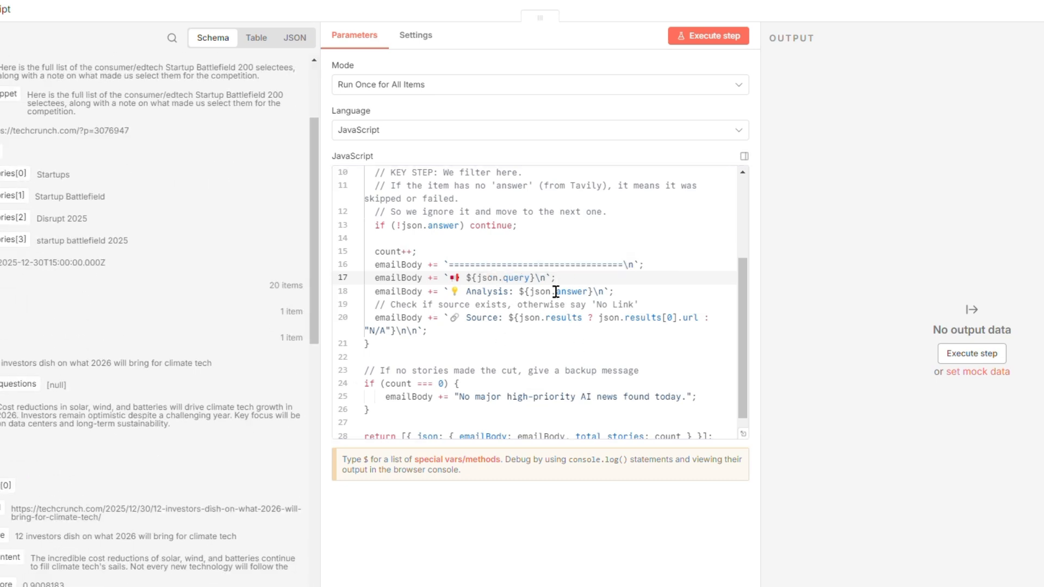
{"action": "double_click", "coordinate": [557, 292]}
{"action": "left_click_drag", "start_coordinate": [7, 406], "coordinate": [91, 416]}
{"action": "left_click", "coordinate": [554, 319]}
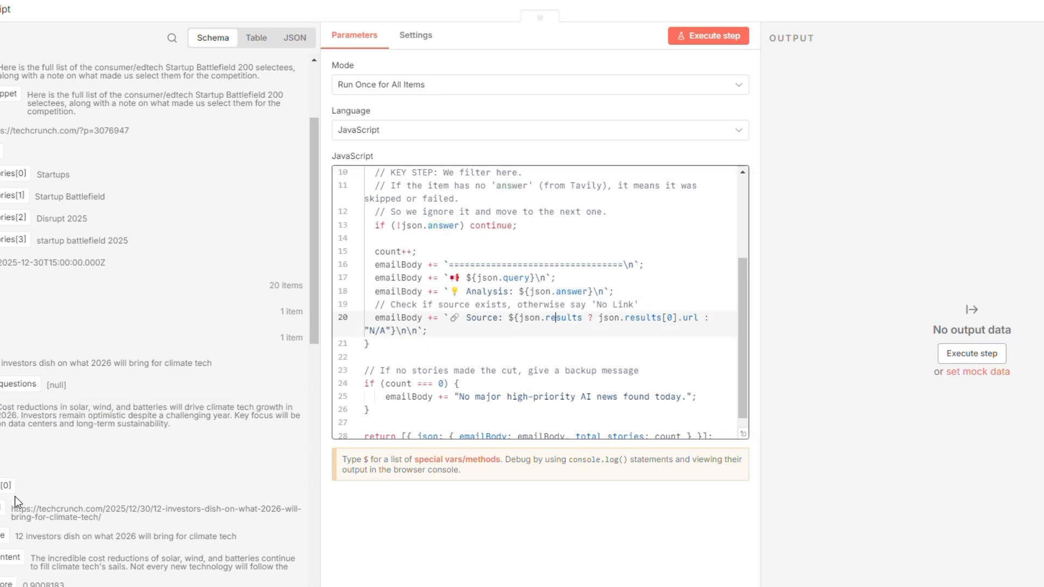
{"action": "scroll", "coordinate": [17, 503], "scroll_direction": "down", "scroll_amount": 2}
{"action": "left_click_drag", "start_coordinate": [505, 318], "coordinate": [666, 331]}
{"action": "scroll", "coordinate": [468, 381], "scroll_direction": "down", "scroll_amount": 1}
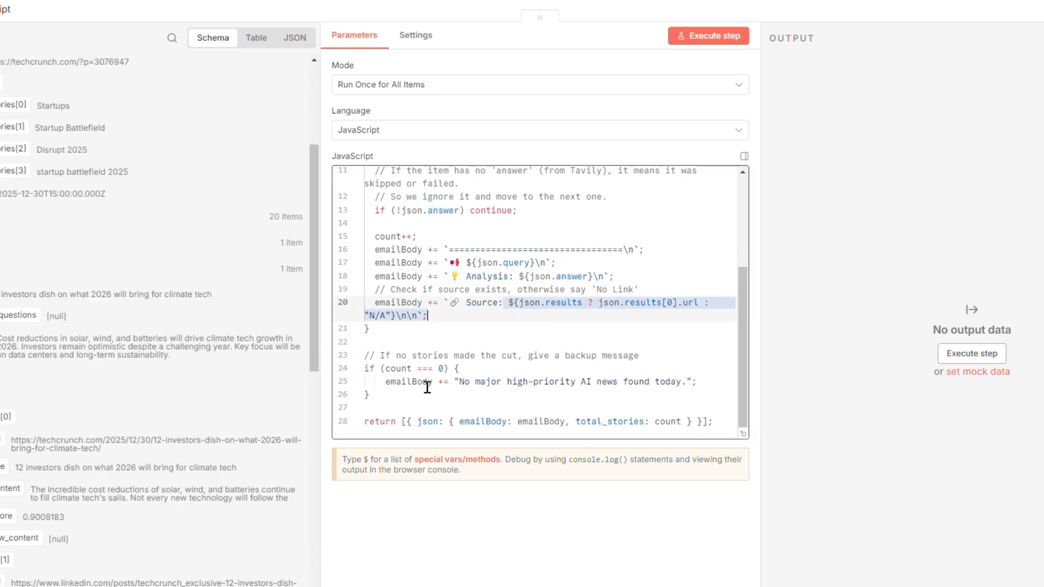
{"action": "left_click_drag", "start_coordinate": [428, 388], "coordinate": [526, 333]}
{"action": "scroll", "coordinate": [547, 283], "scroll_direction": "up", "scroll_amount": 3}
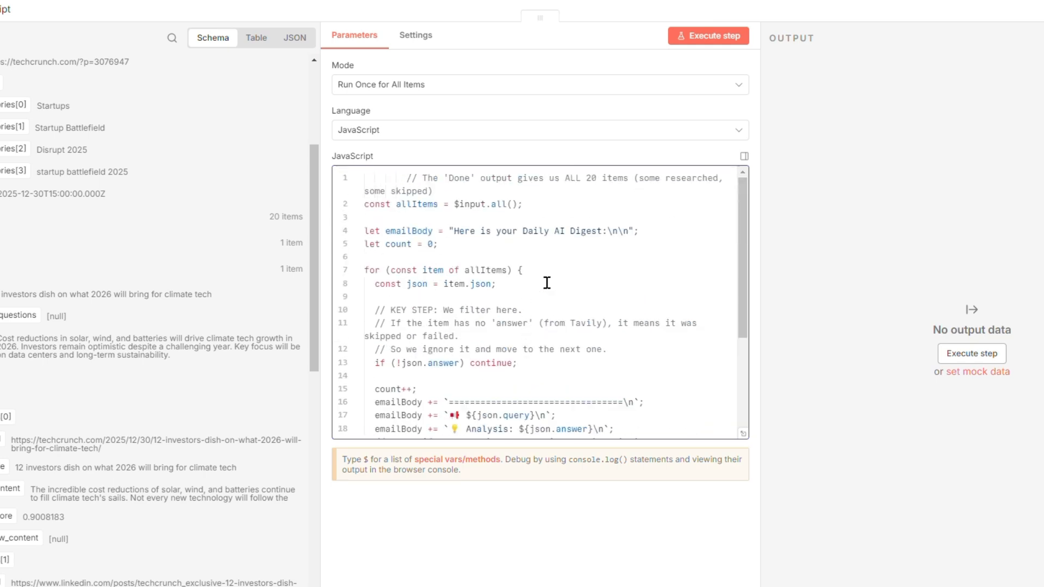
{"action": "key", "text": "Escape"}
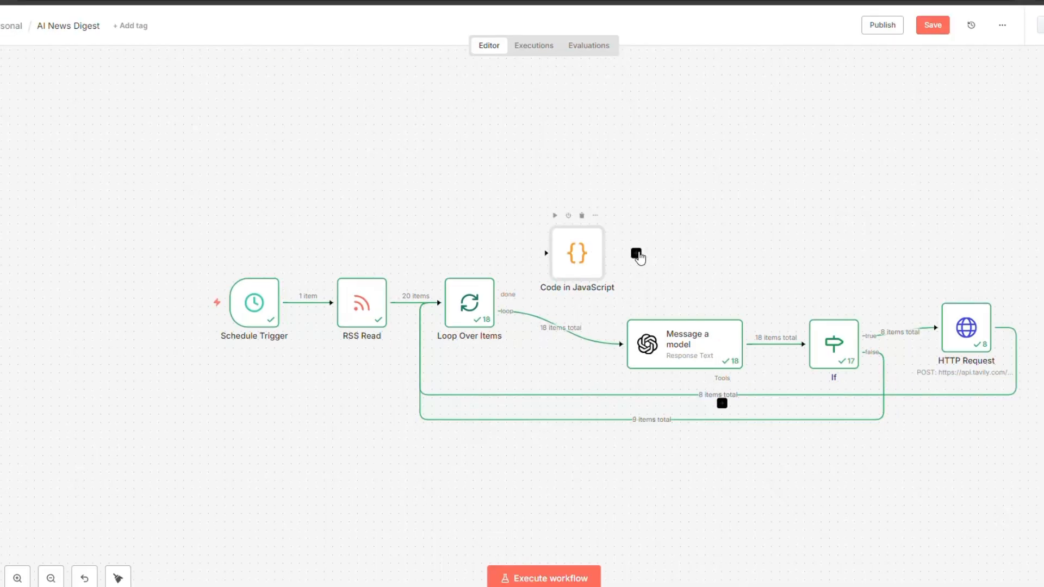
Add a Send Email node with the 'Send an Email' action after the Code node.
{"action": "left_click", "coordinate": [636, 253]}
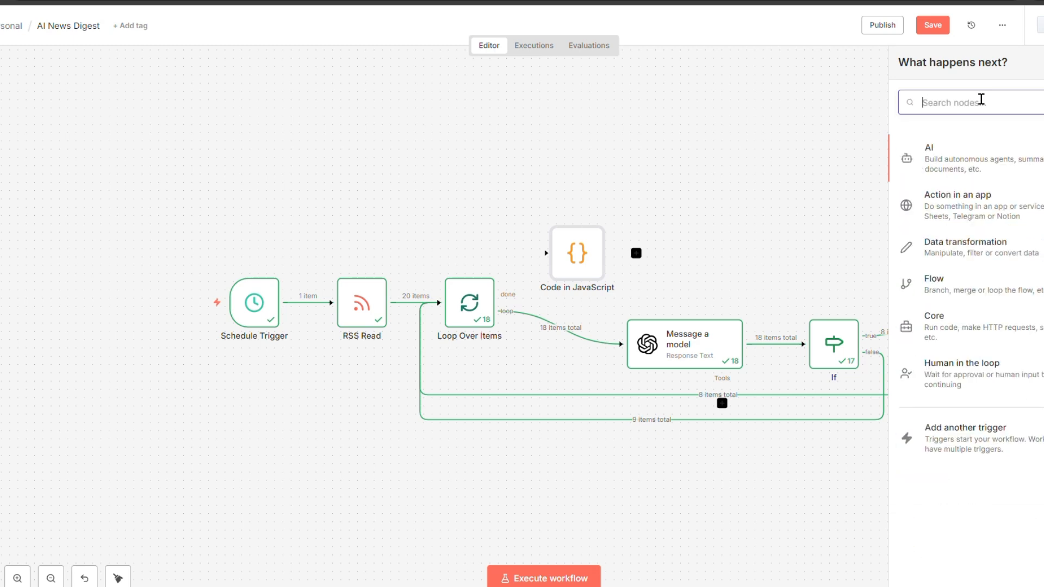
{"action": "type", "text": "send"}
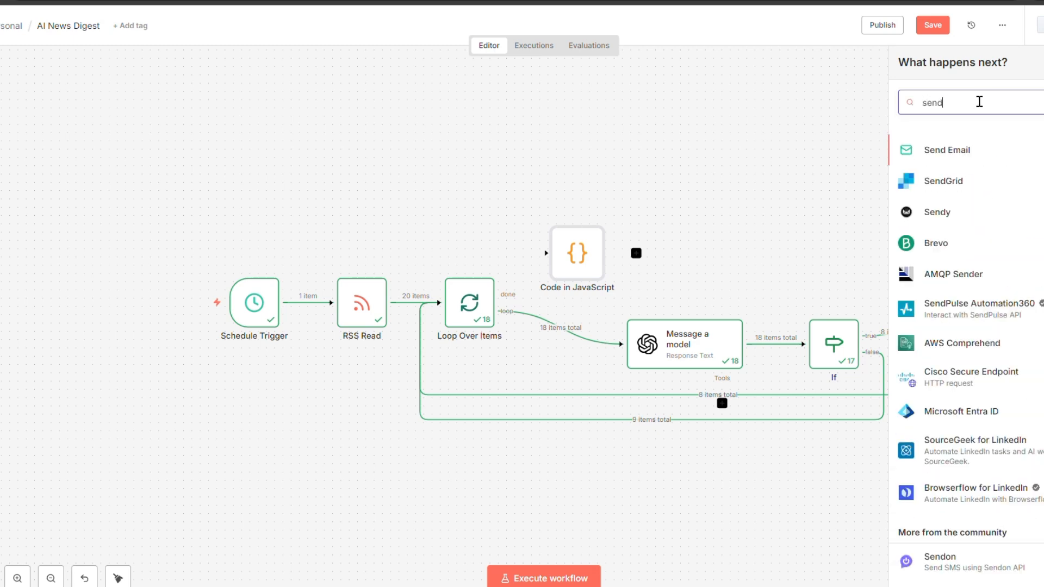
{"action": "left_click", "coordinate": [977, 151]}
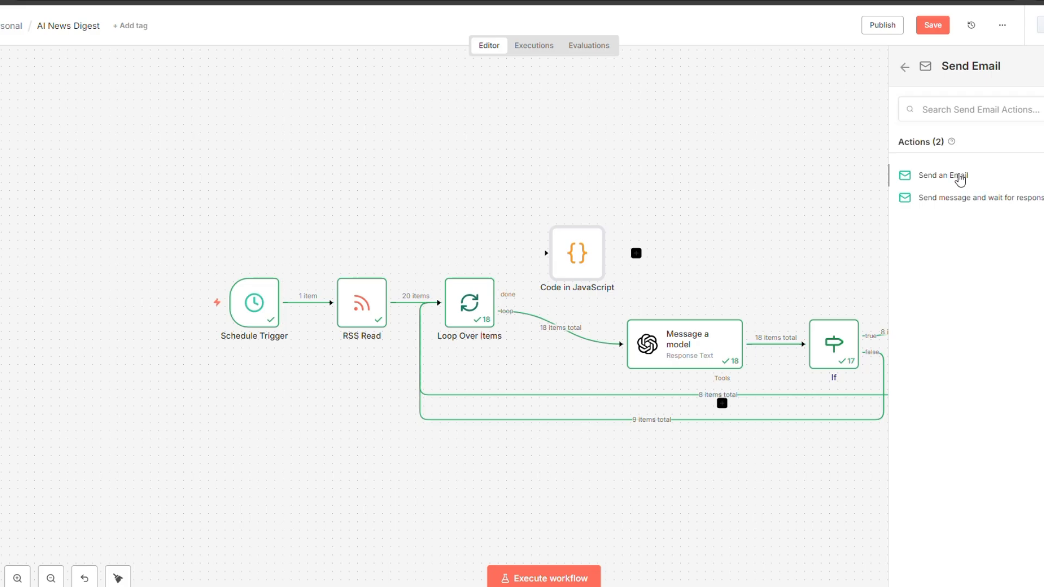
{"action": "left_click", "coordinate": [960, 176]}
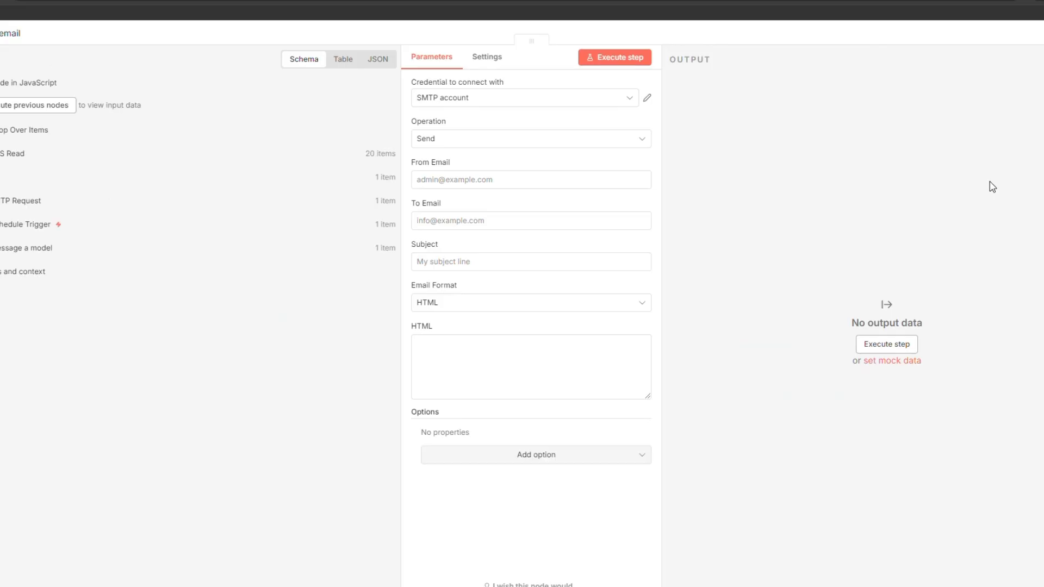
{"action": "left_click", "coordinate": [477, 106]}
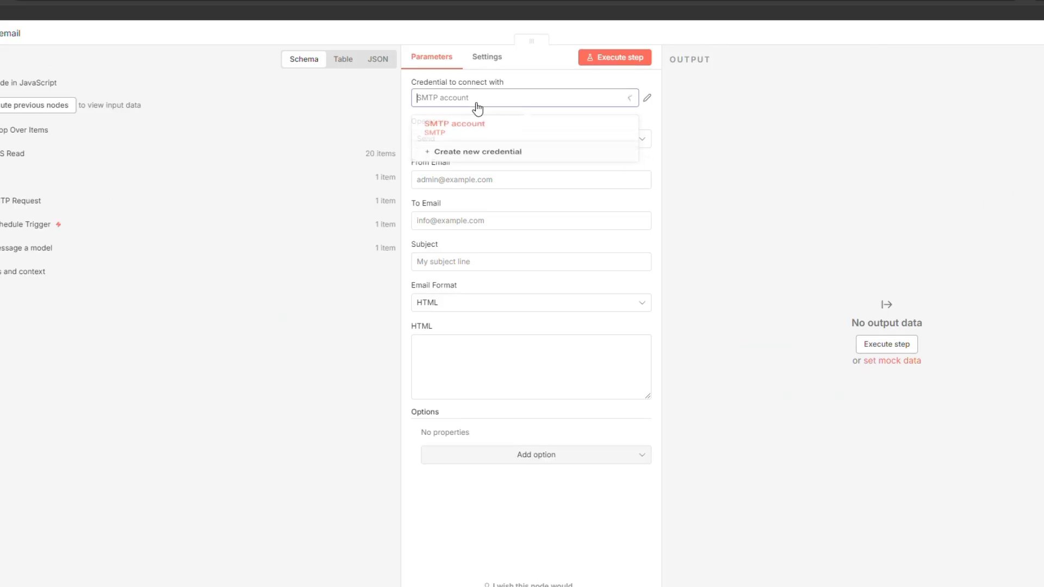
{"action": "left_click", "coordinate": [499, 161]}
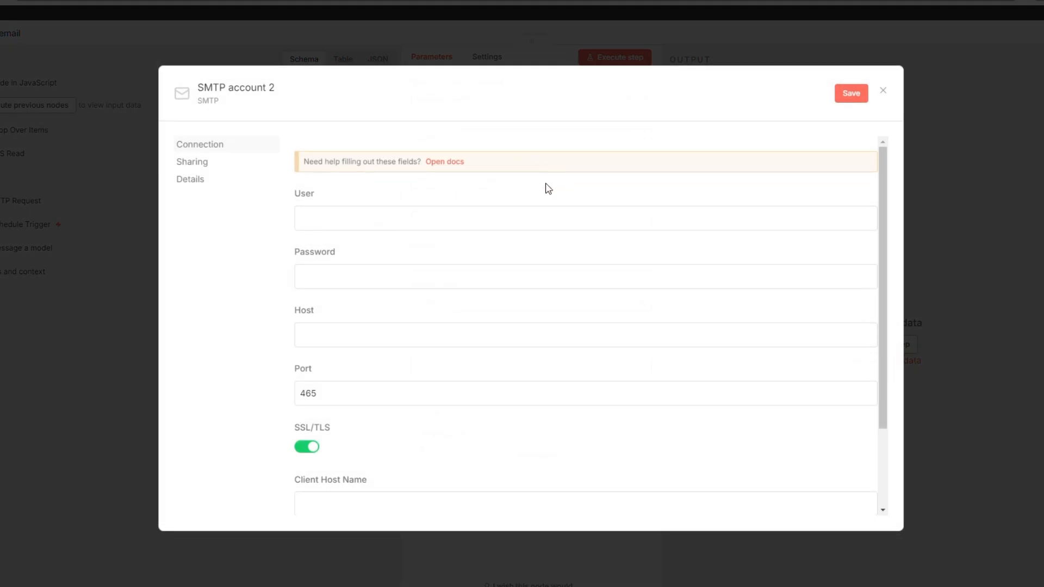
{"action": "left_click", "coordinate": [465, 217]}
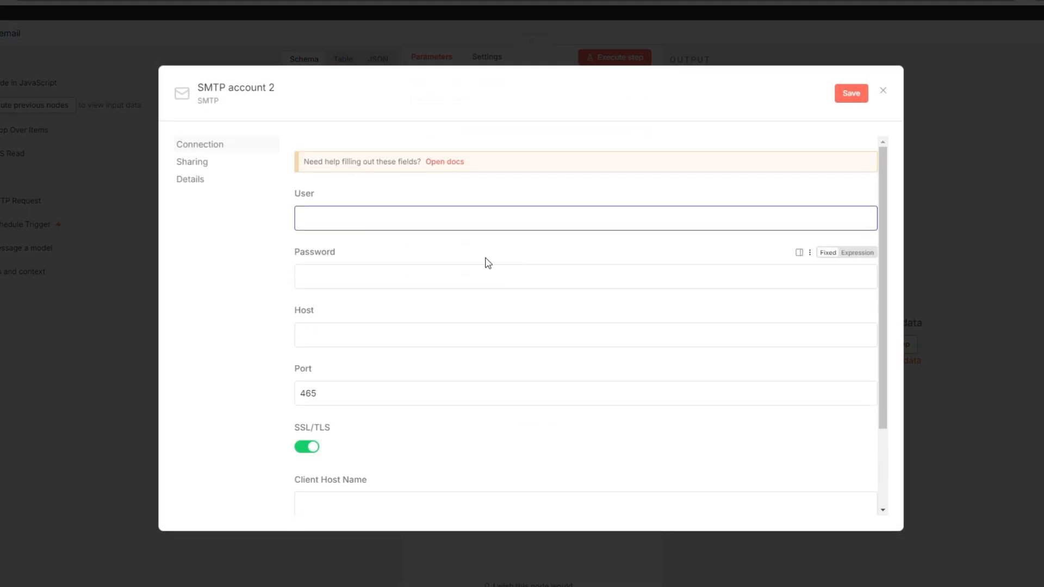
{"action": "type", "text": "email id"}
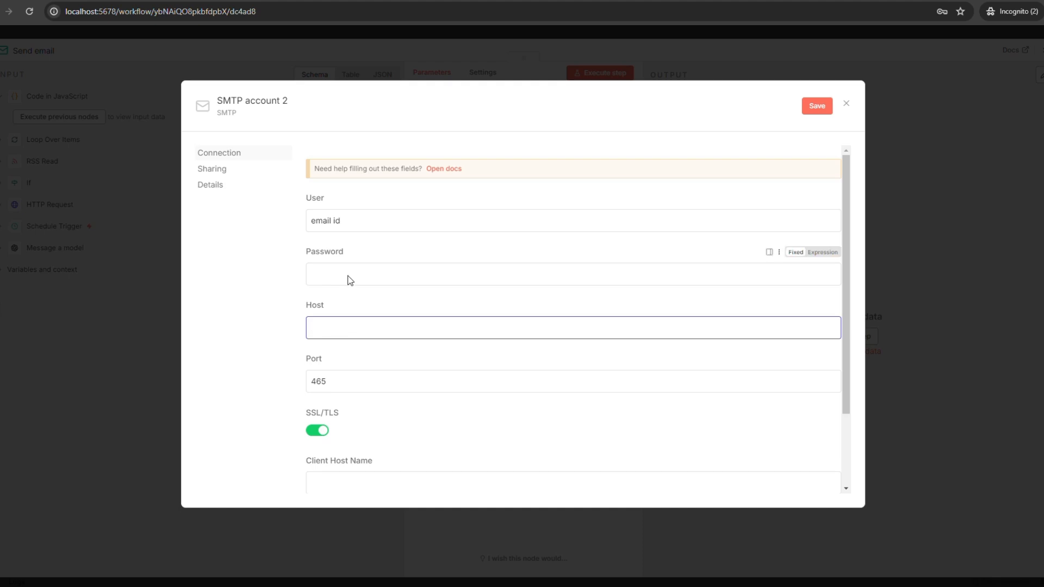
{"action": "left_click_drag", "start_coordinate": [331, 218], "coordinate": [284, 209]}
{"action": "left_click", "coordinate": [336, 328]}
{"action": "type", "text": "smtp.g"}
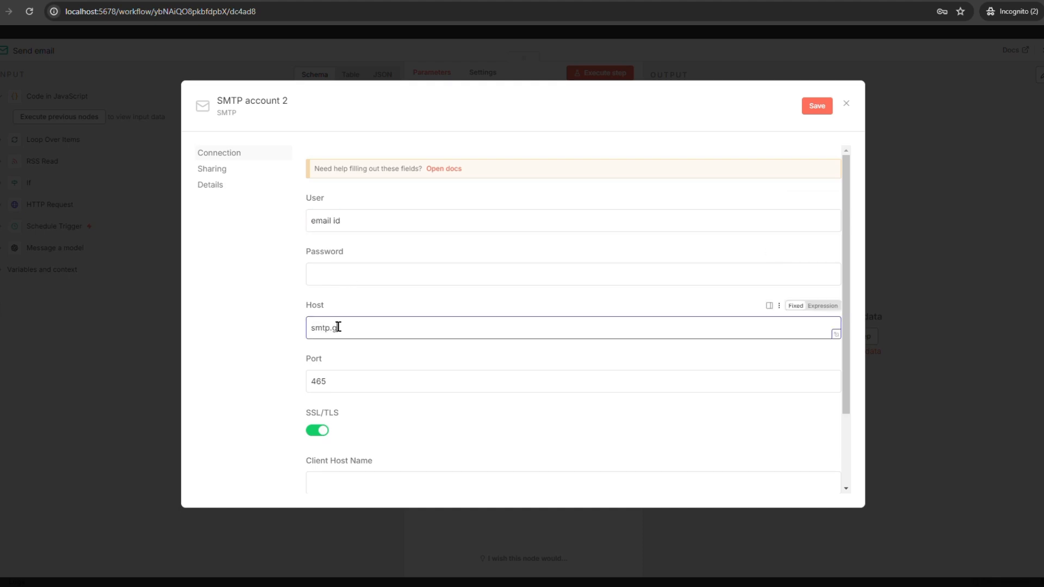
{"action": "type", "text": "mail.com"}
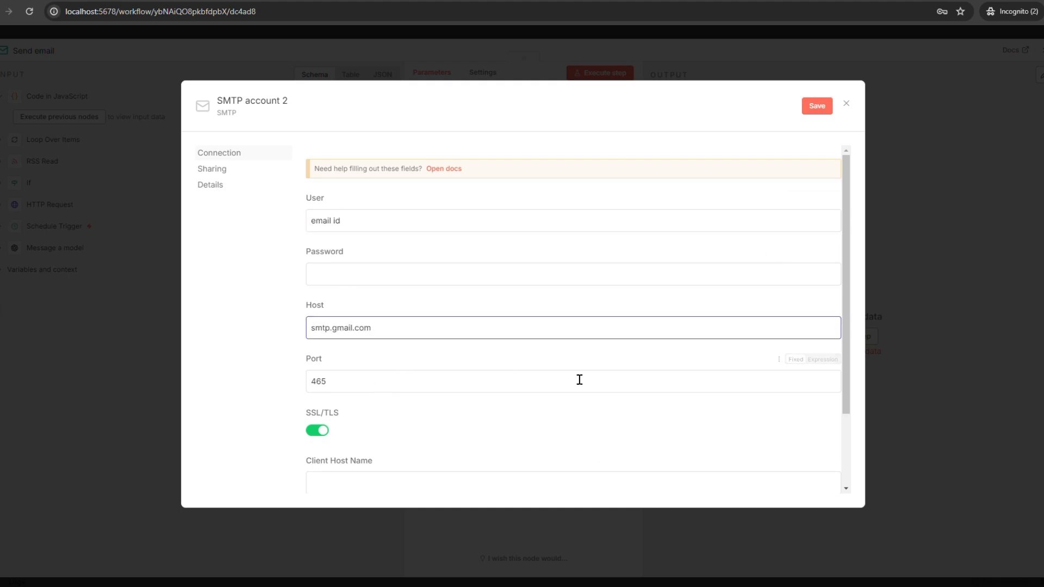
{"action": "left_click", "coordinate": [847, 107]}
{"action": "left_click", "coordinate": [846, 106]}
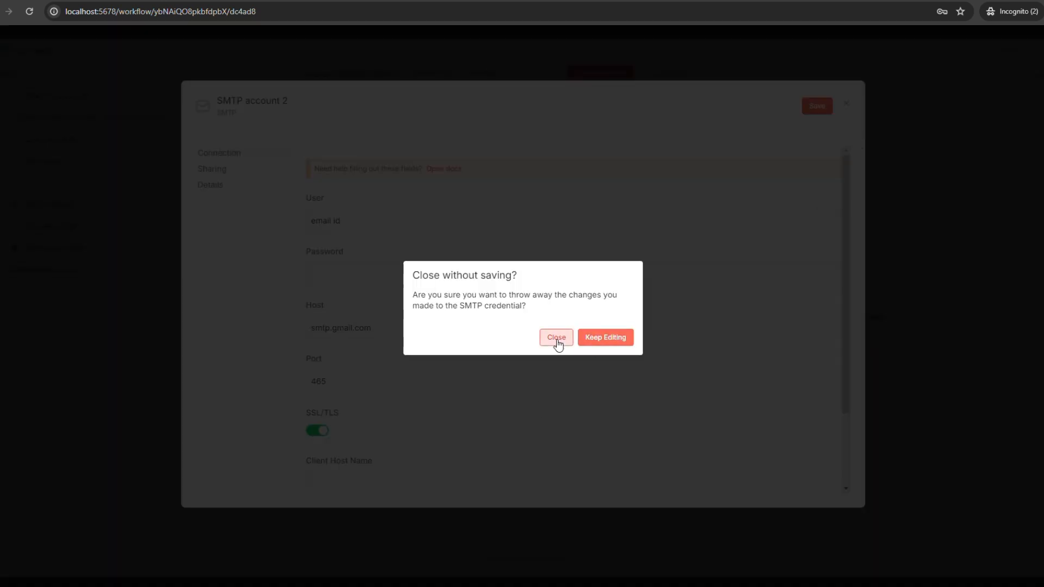
{"action": "left_click", "coordinate": [556, 338]}
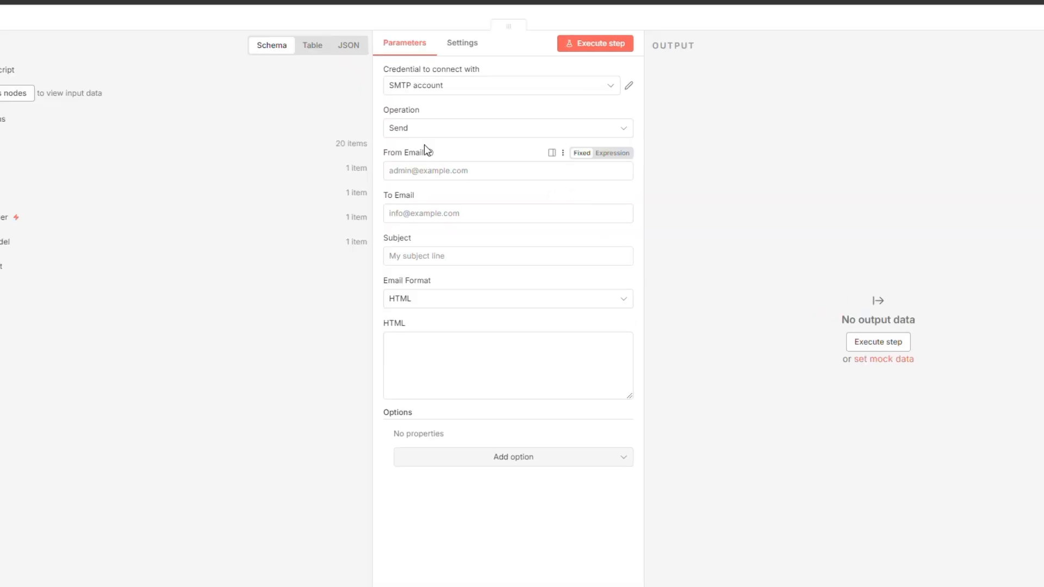
Enter the sender and recipient addresses, subject AI Daily Digest, and Text email format.
{"action": "left_click", "coordinate": [435, 172]}
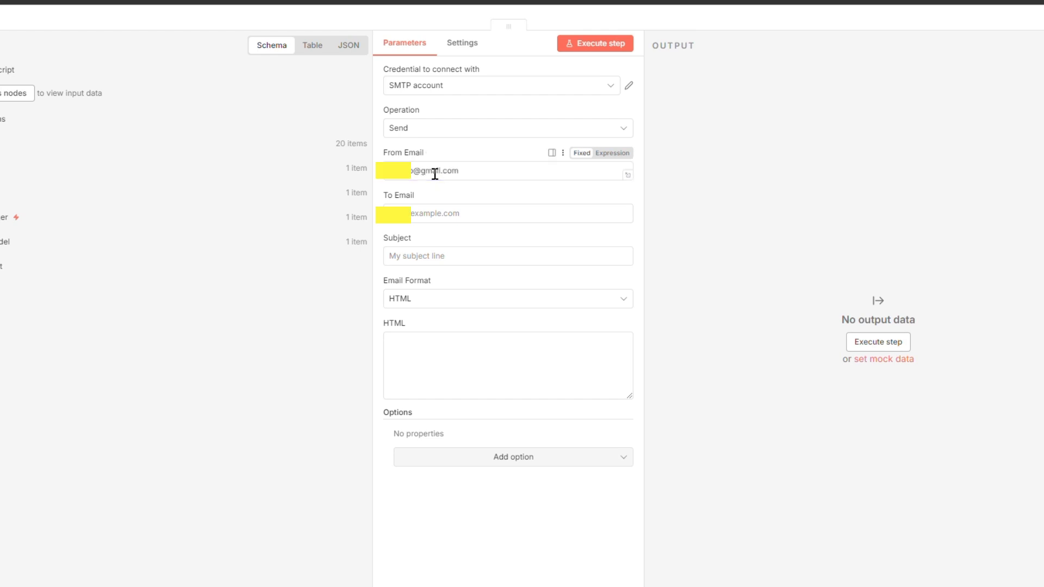
{"action": "left_click", "coordinate": [433, 218]}
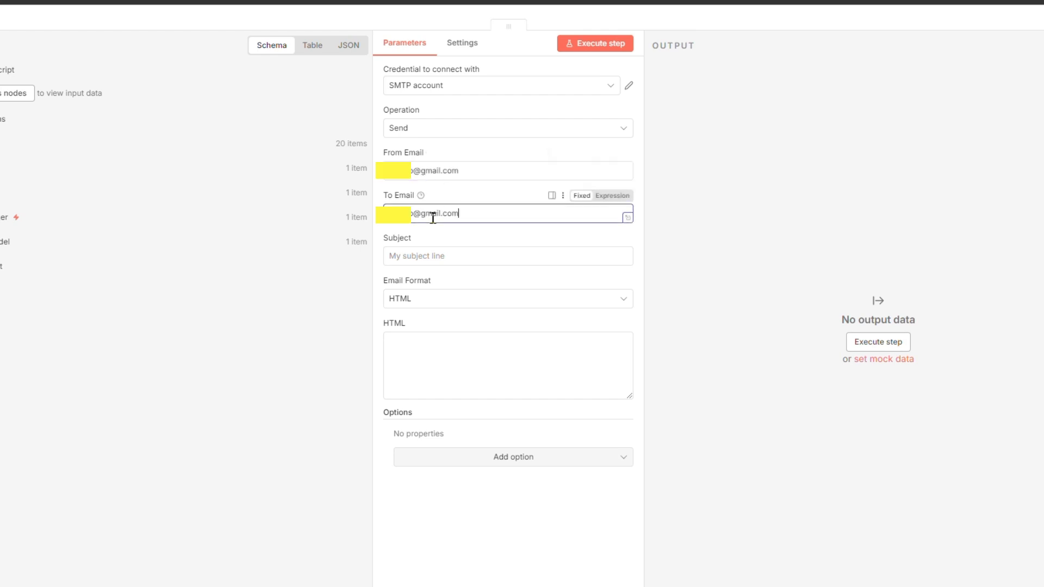
{"action": "left_click", "coordinate": [422, 256]}
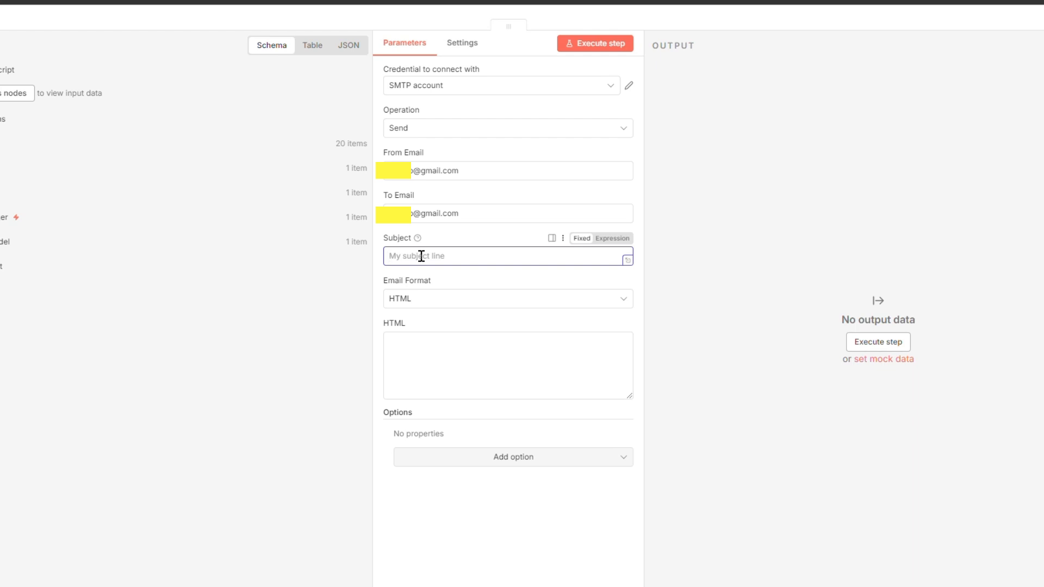
{"action": "type", "text": "AI Daily Digest"}
{"action": "left_click", "coordinate": [455, 302]}
{"action": "left_click", "coordinate": [419, 331]}
Set the email body to the expression {{ $json.emailBody }}.
{"action": "left_click", "coordinate": [417, 366]}
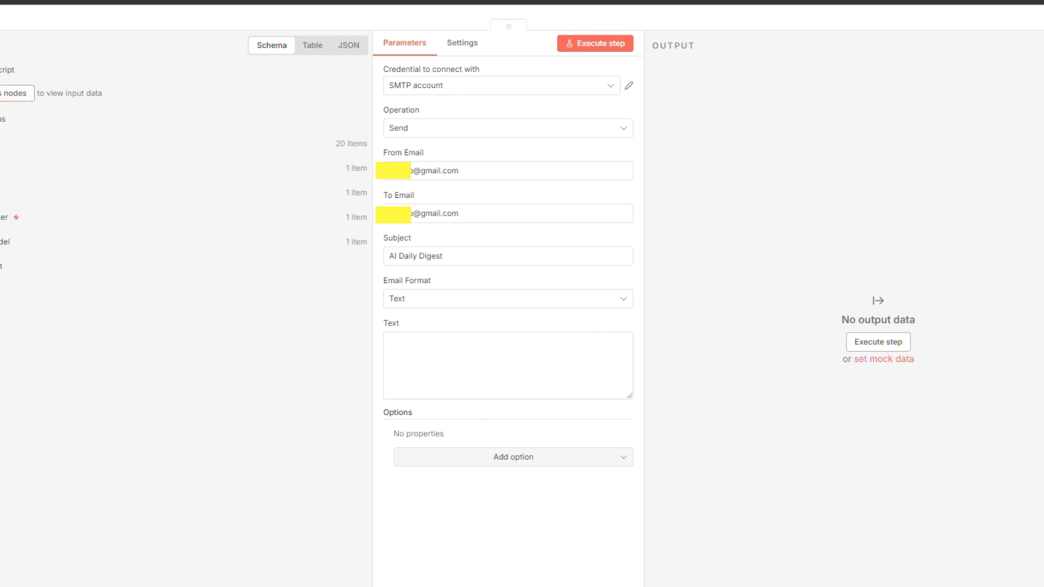
{"action": "left_click", "coordinate": [482, 366]}
{"action": "type", "text": "{{ $json.emailBody }}"}
{"action": "left_click", "coordinate": [408, 501]}
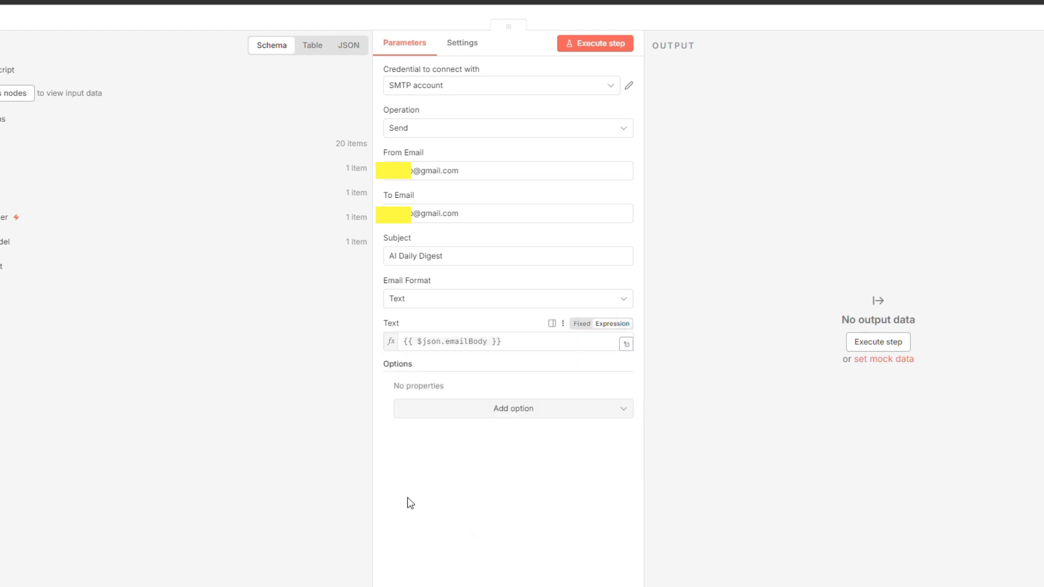
Close the Send Email settings and execute the full workflow to send the digest.
{"action": "left_click", "coordinate": [1029, 47]}
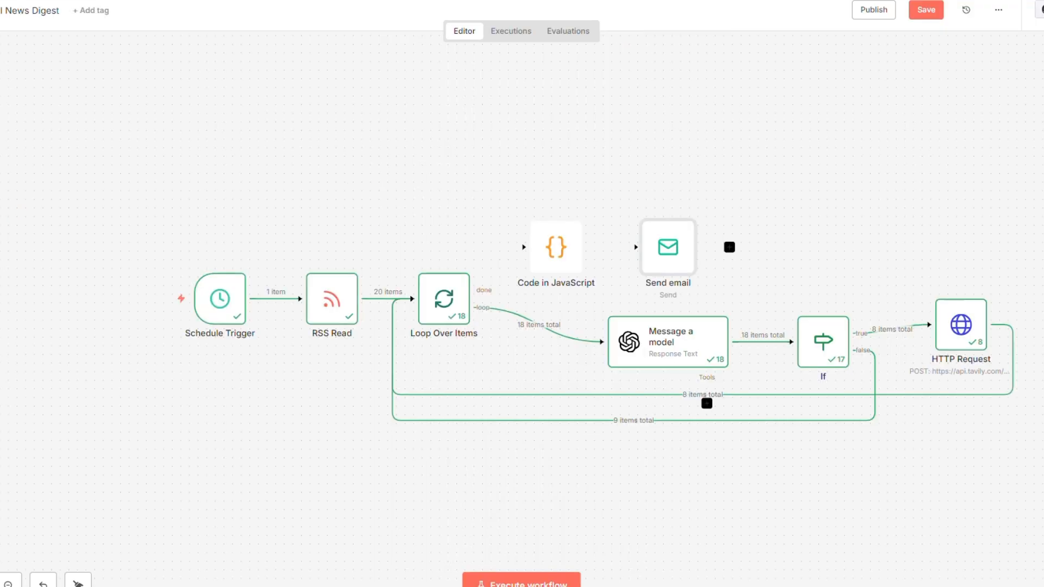
{"action": "left_click", "coordinate": [482, 557]}
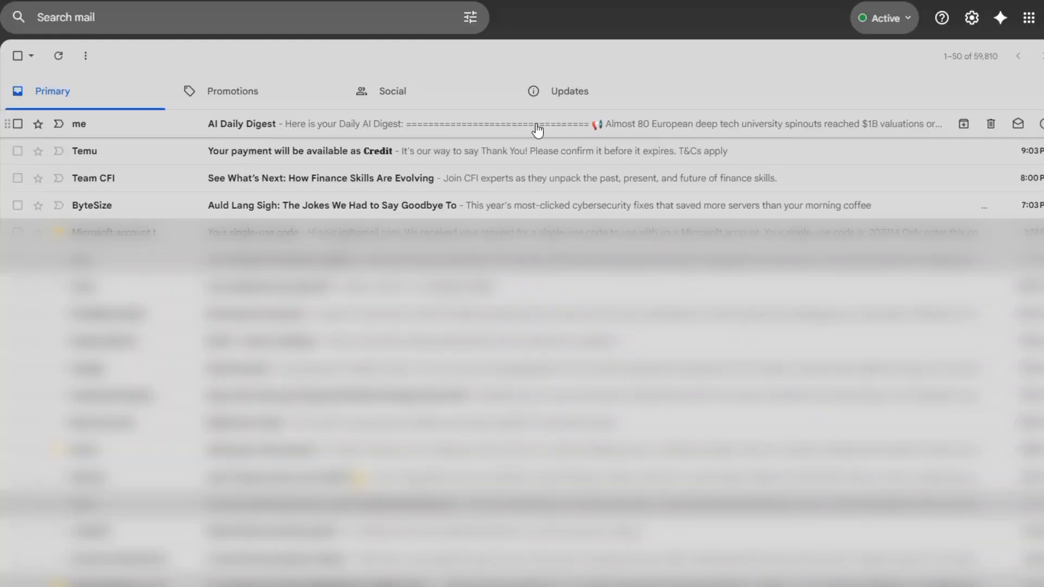
Open the AI Daily Digest email and scroll through its eight stories with analysis and source links.
{"action": "left_click", "coordinate": [537, 130]}
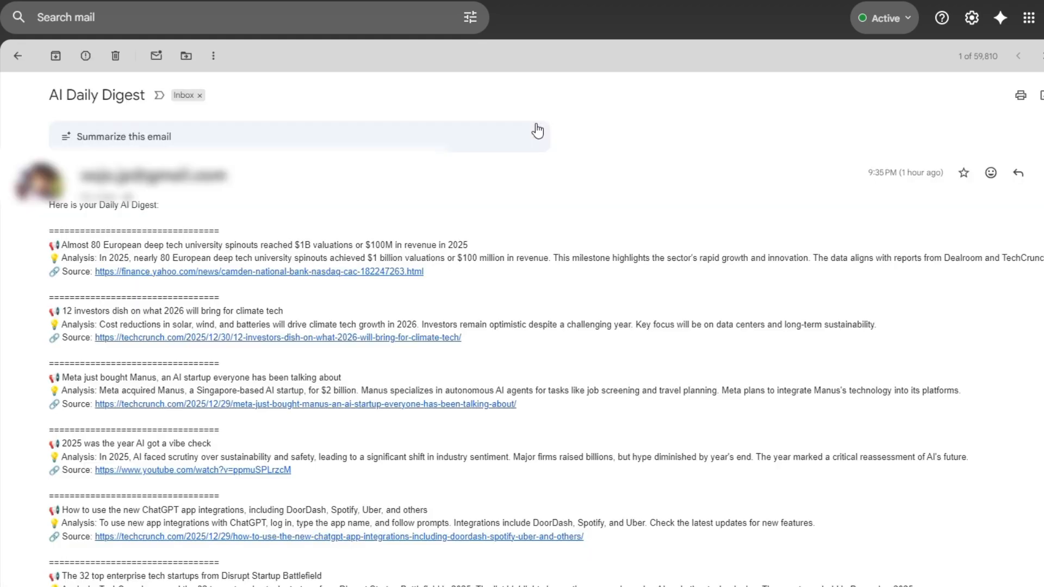
{"action": "scroll", "coordinate": [554, 174], "scroll_direction": "down", "scroll_amount": 4}
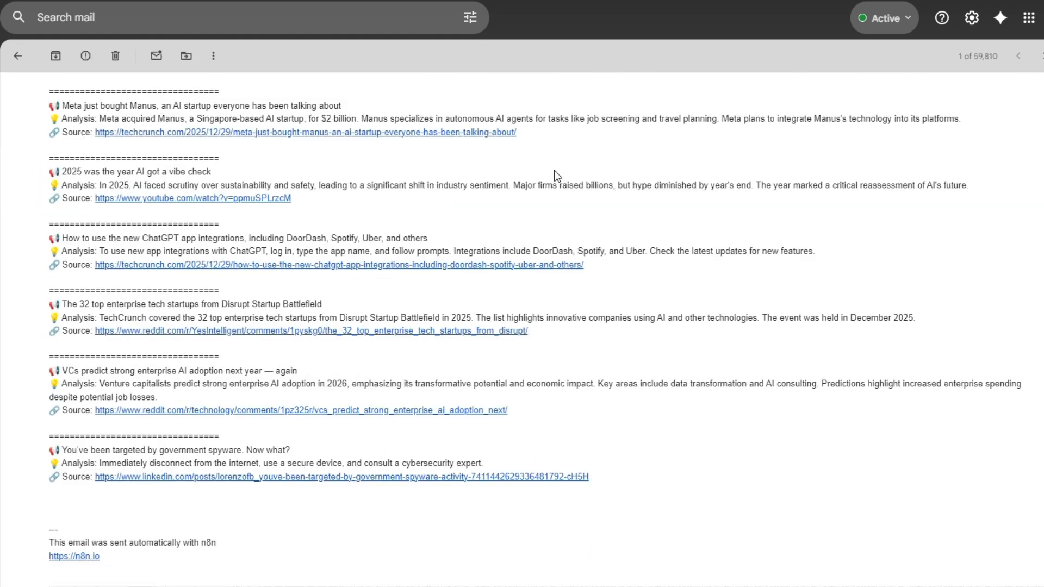
{"action": "scroll", "coordinate": [555, 173], "scroll_direction": "up", "scroll_amount": 3}
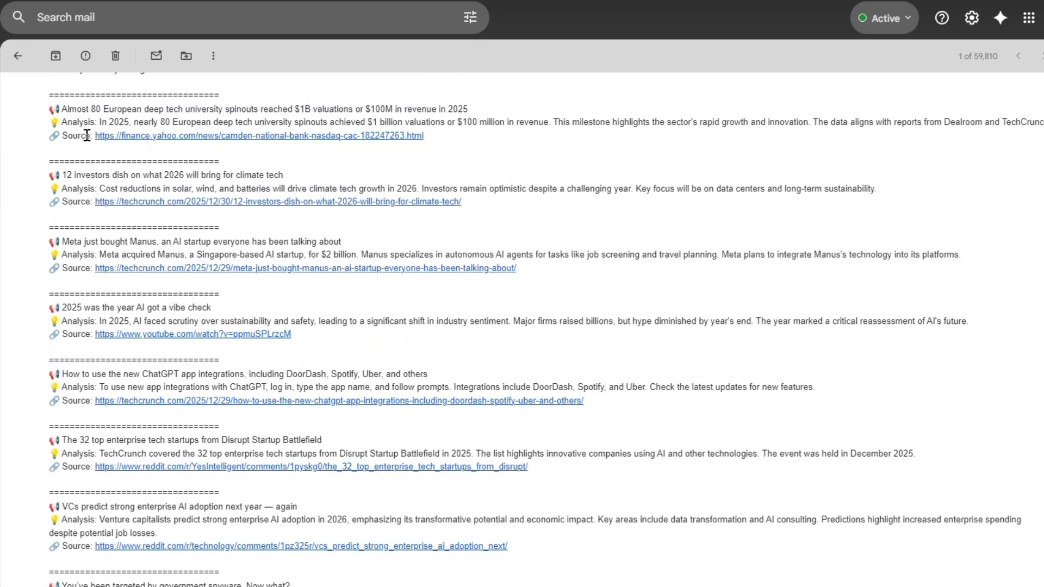